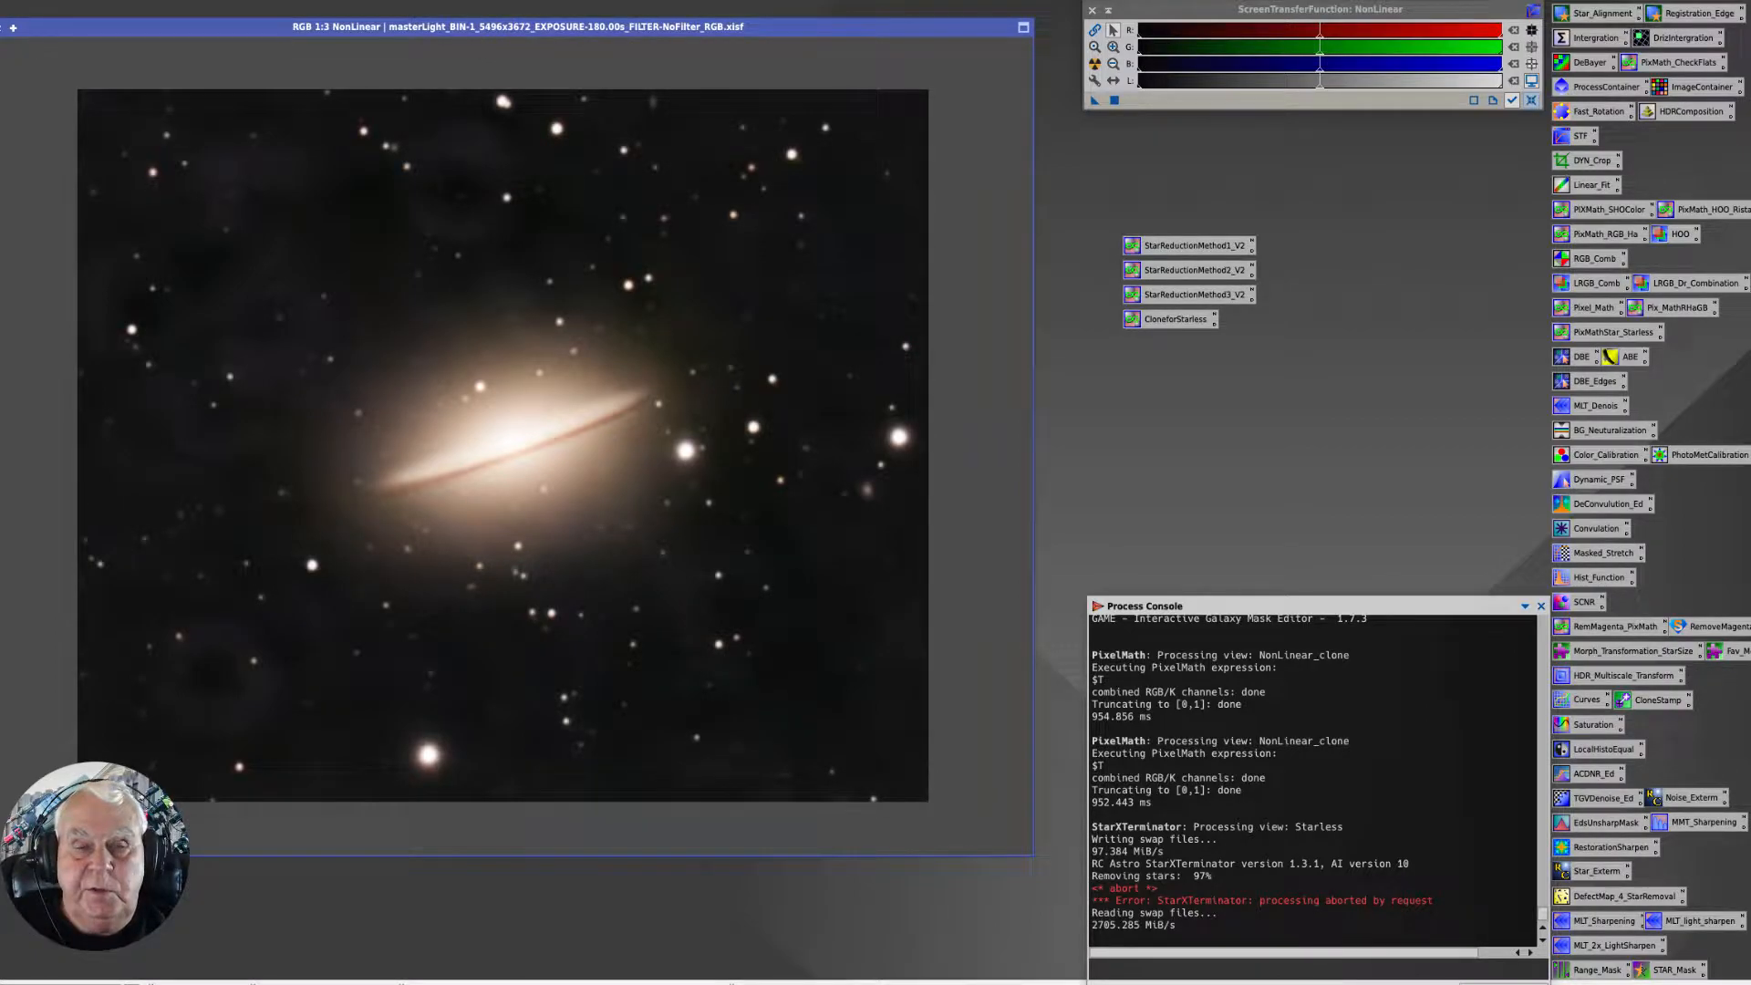
Open the GAME galaxy mask editor script on the NonLinear image and maximize its editor window.
{"action": "left_click", "coordinate": [314, 0]}
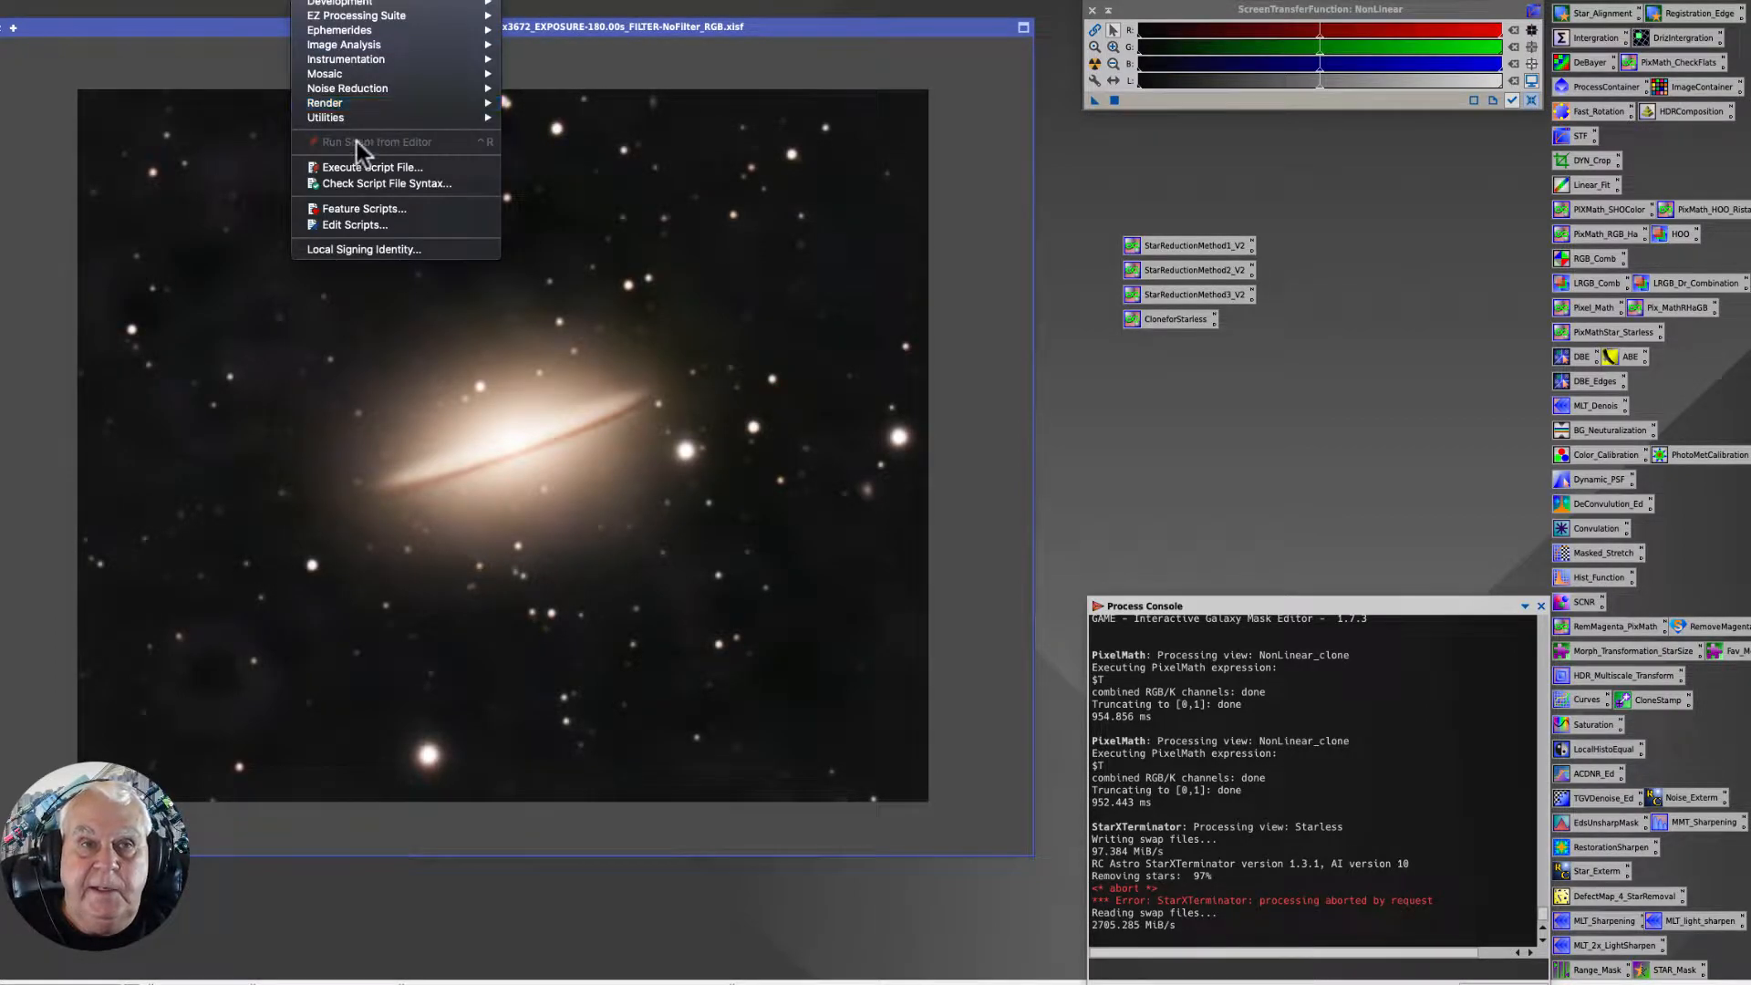
{"action": "mouse_move", "coordinate": [331, 119]}
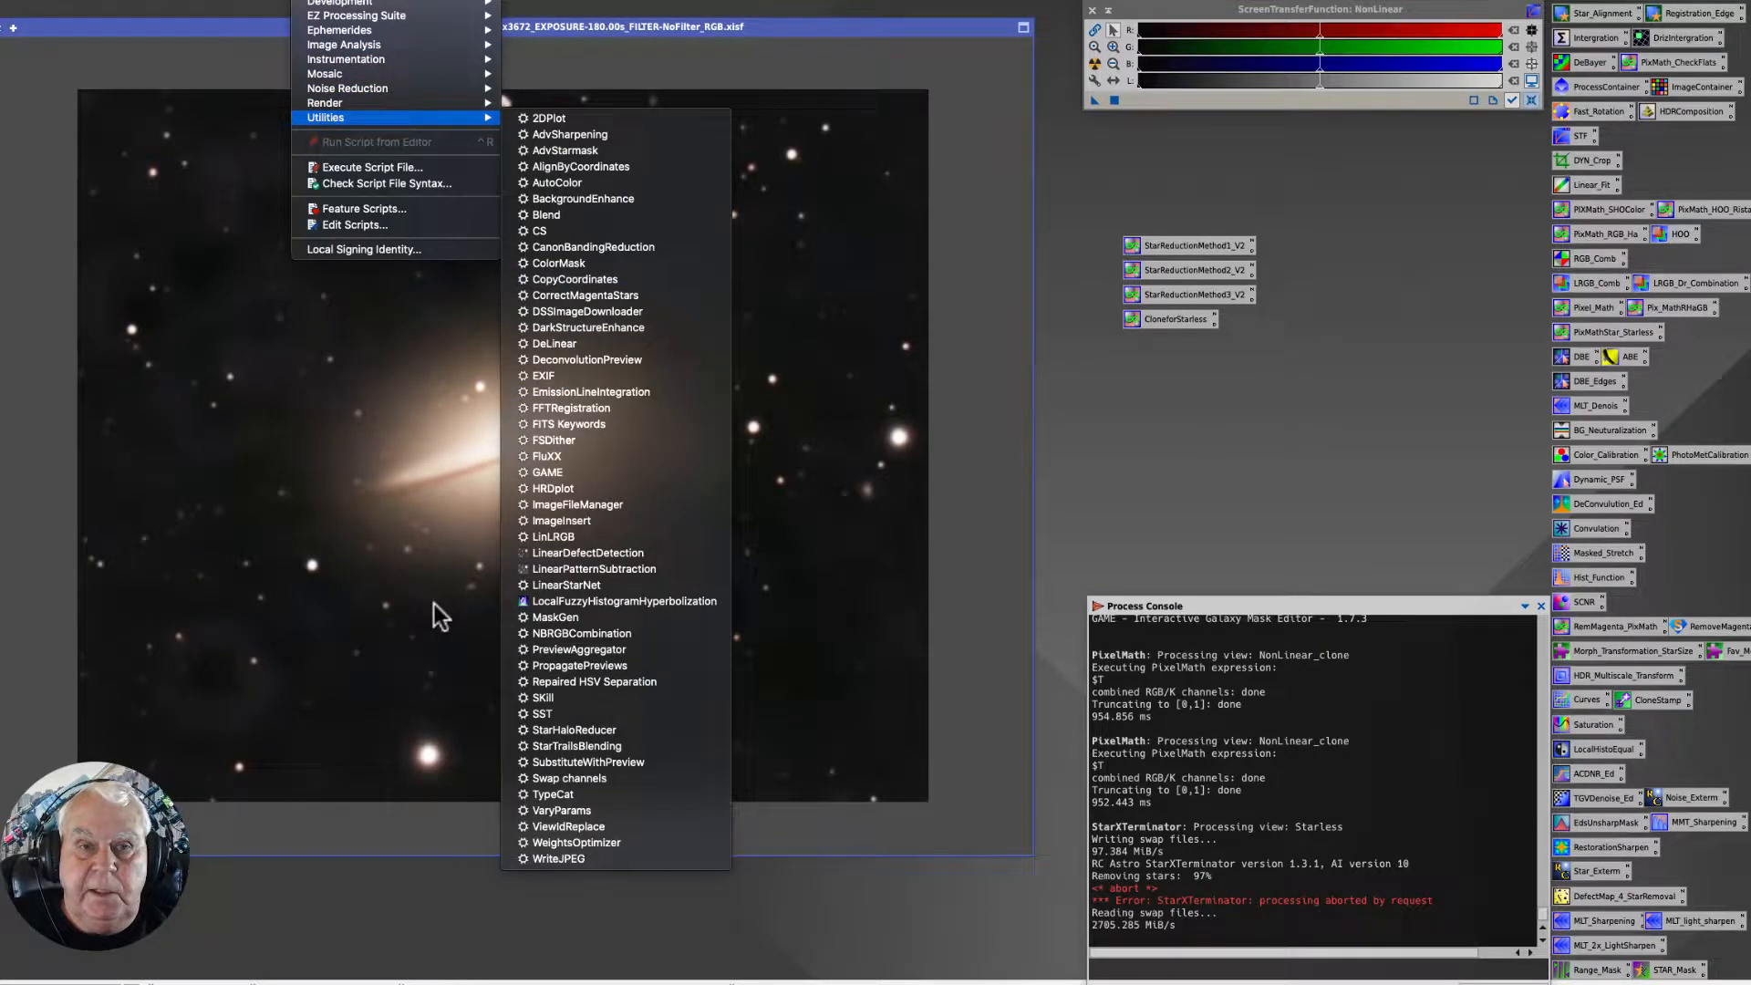
{"action": "left_click", "coordinate": [550, 473]}
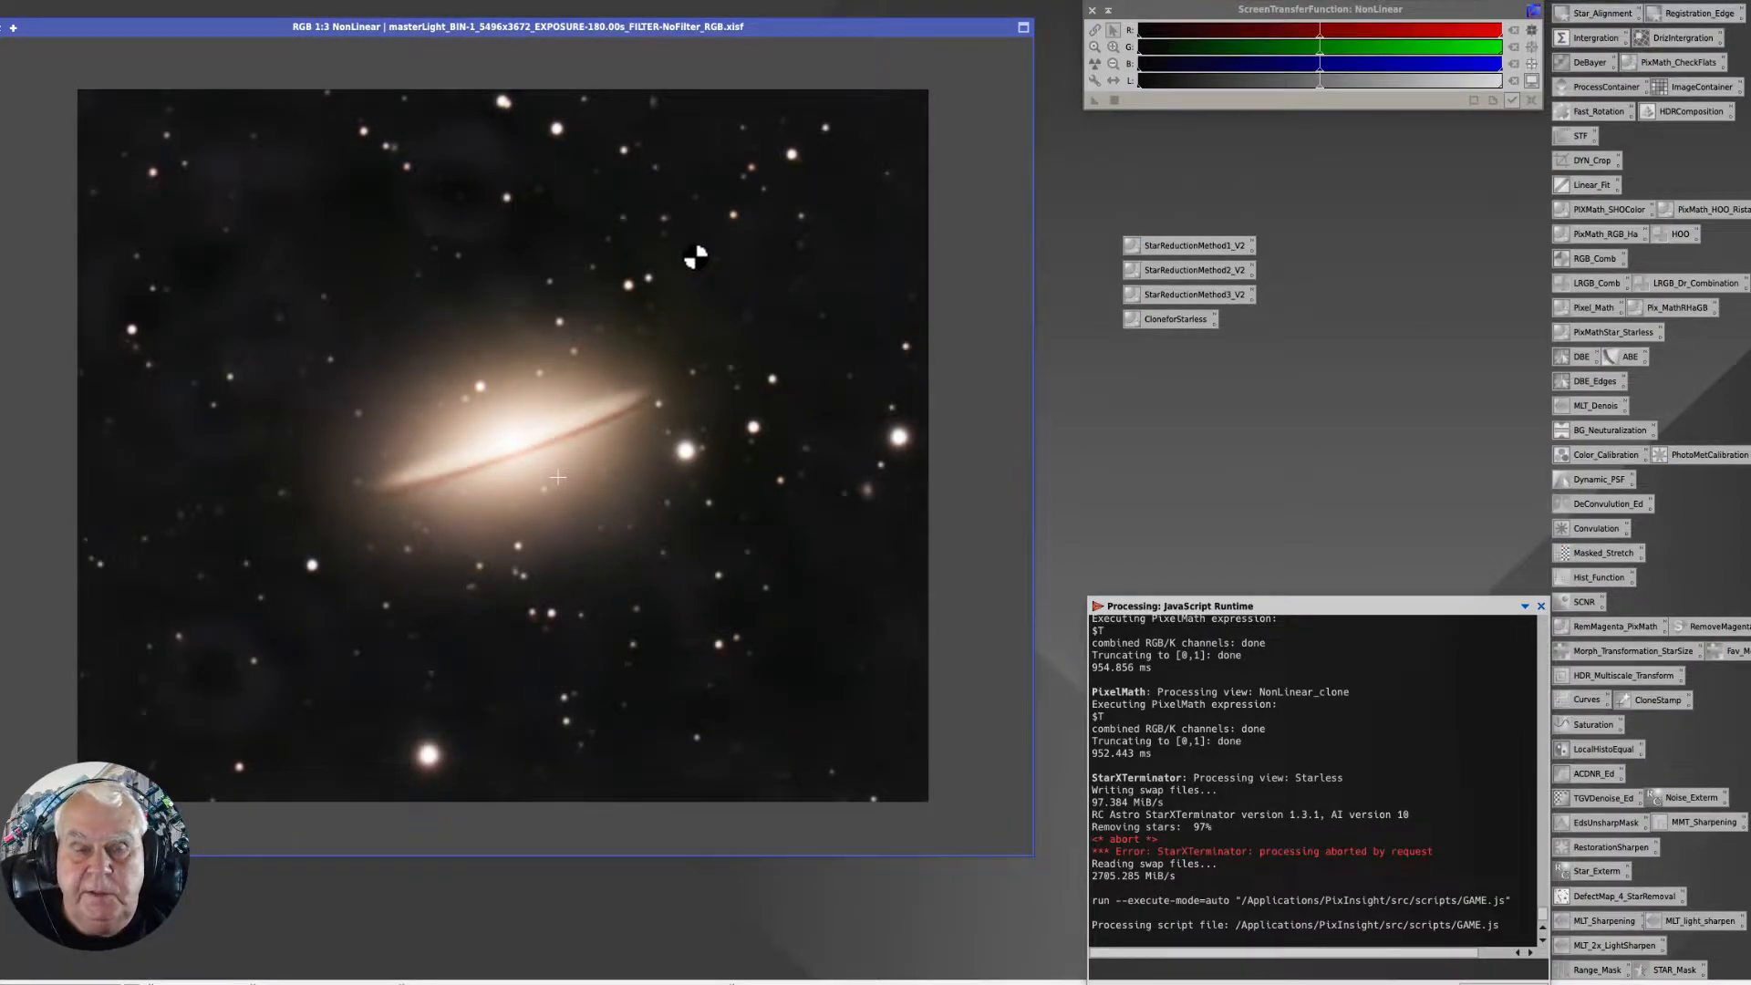
{"action": "left_click_drag", "start_coordinate": [718, 175], "coordinate": [527, 107]}
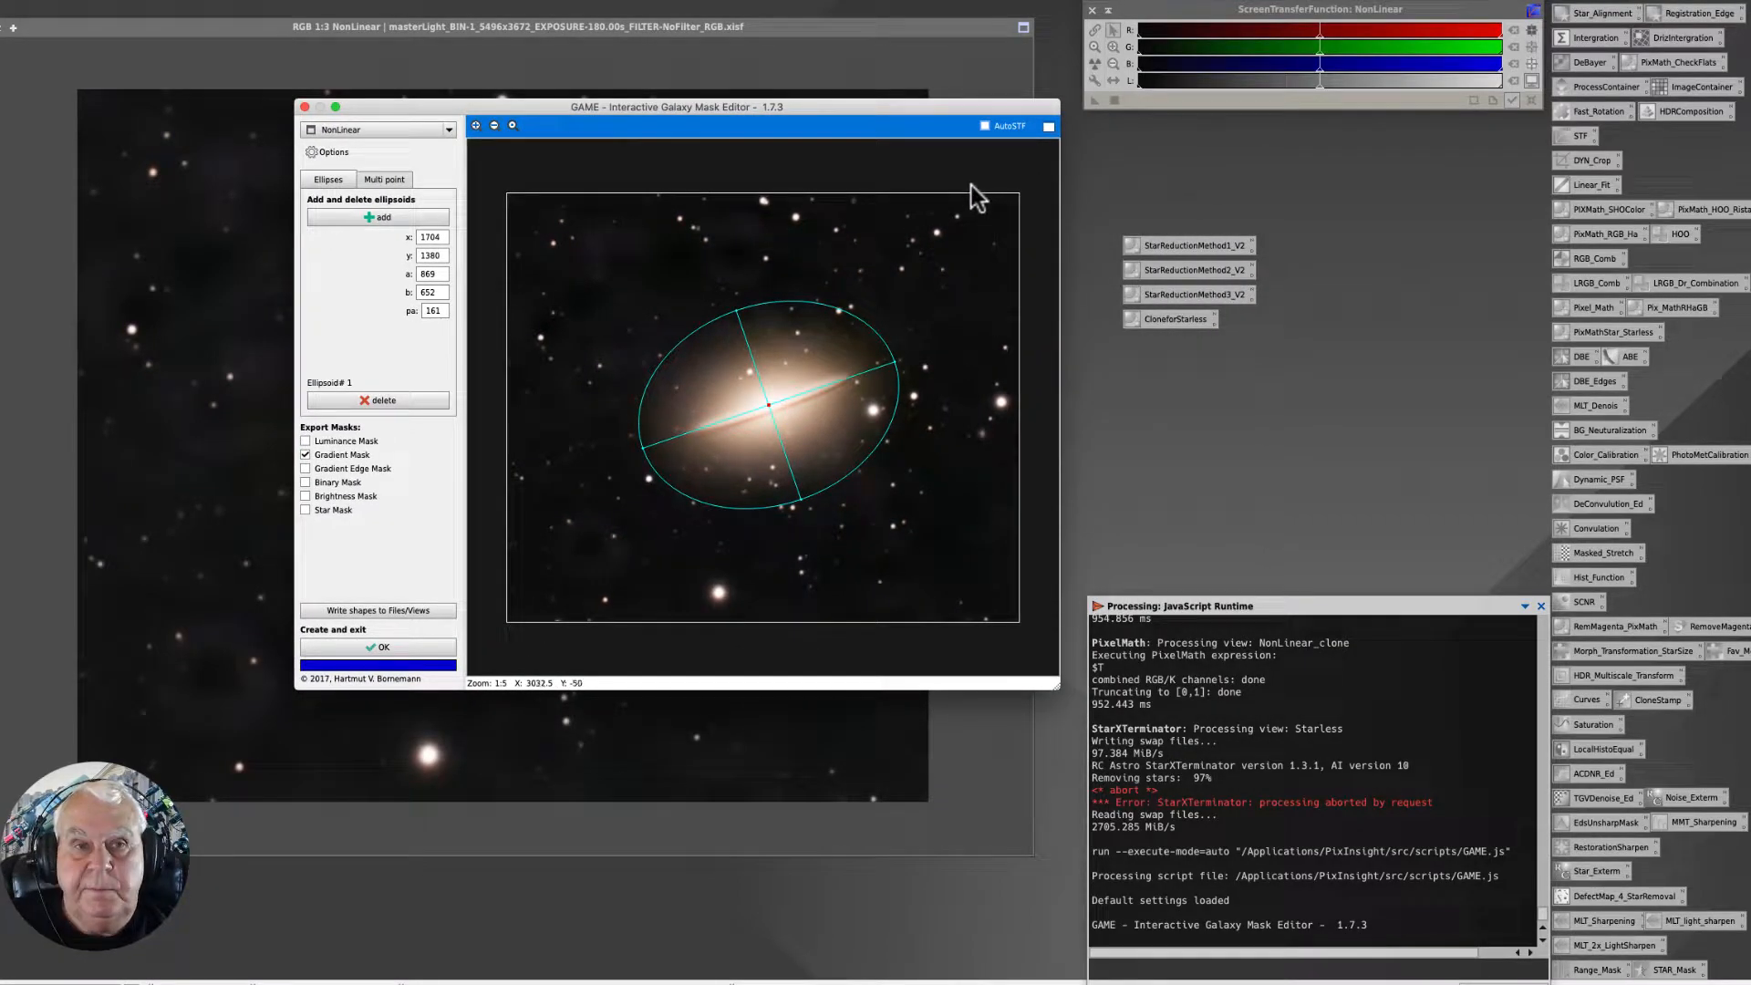
{"action": "left_click", "coordinate": [1049, 126]}
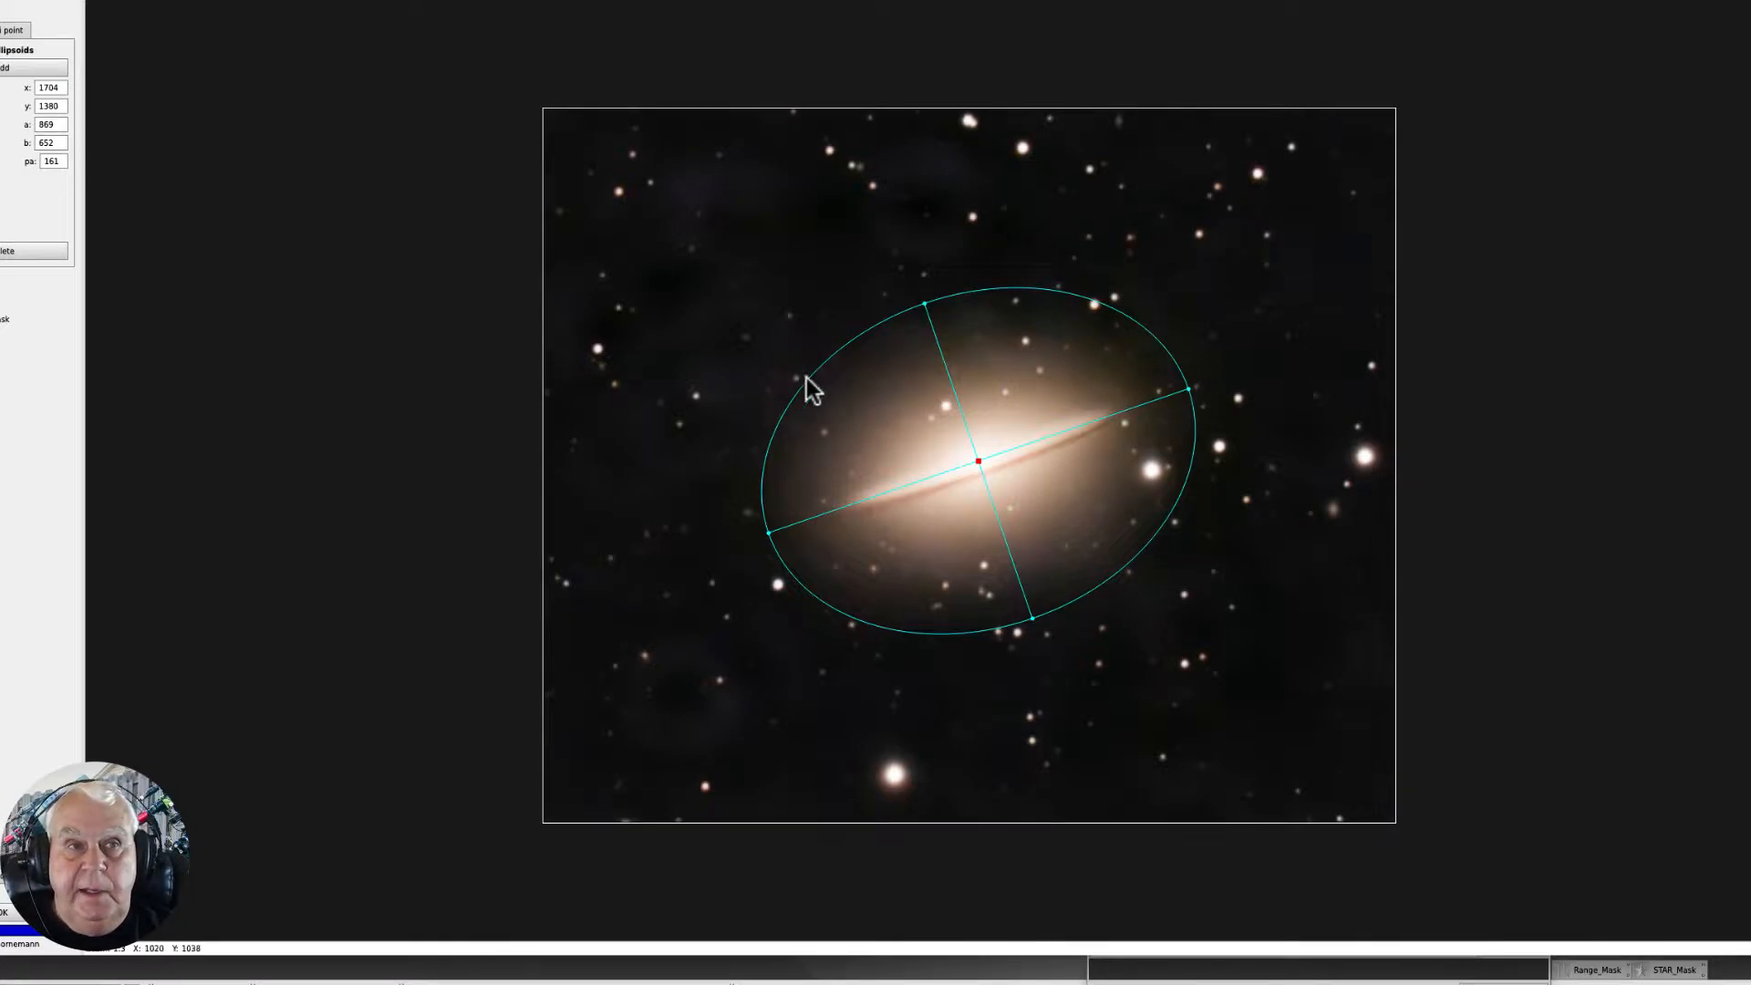
Shrink the galaxy ellipsoid to about 87 by 81 and centre it on the bright star below the galaxy.
{"action": "left_click_drag", "start_coordinate": [978, 458], "coordinate": [982, 462]}
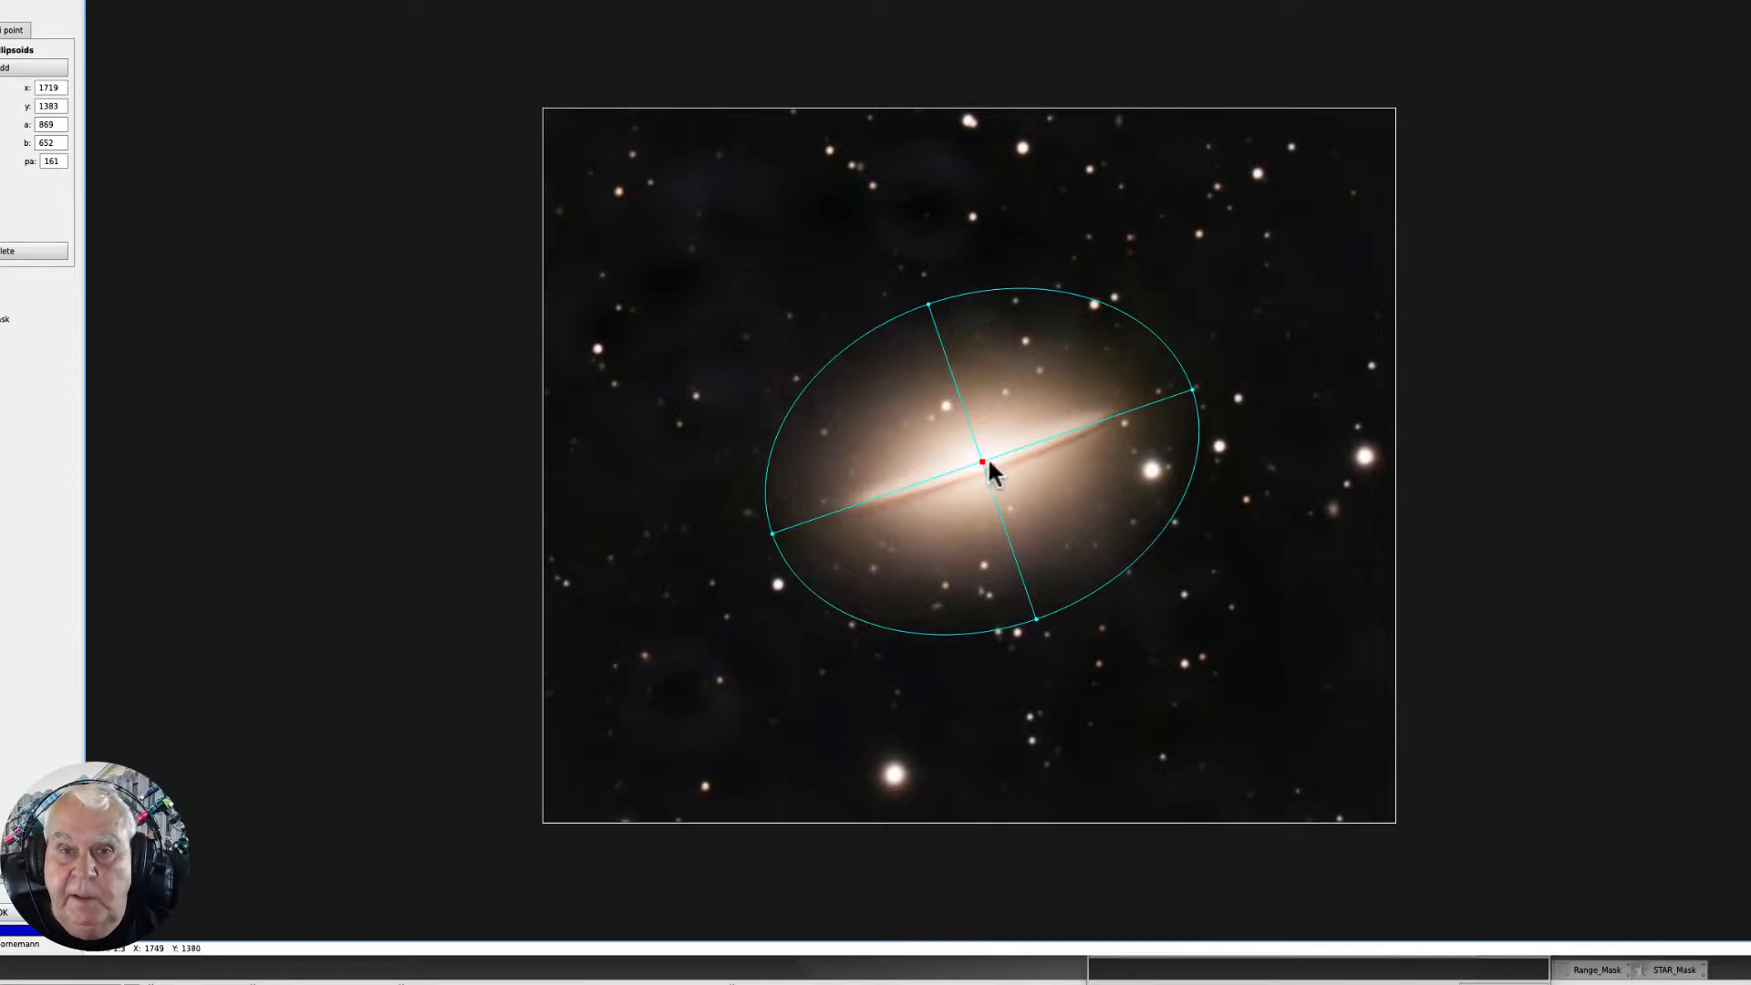
{"action": "left_click_drag", "start_coordinate": [1190, 392], "coordinate": [1081, 411]}
{"action": "left_click_drag", "start_coordinate": [906, 315], "coordinate": [986, 428]}
{"action": "left_click_drag", "start_coordinate": [1092, 472], "coordinate": [894, 774]}
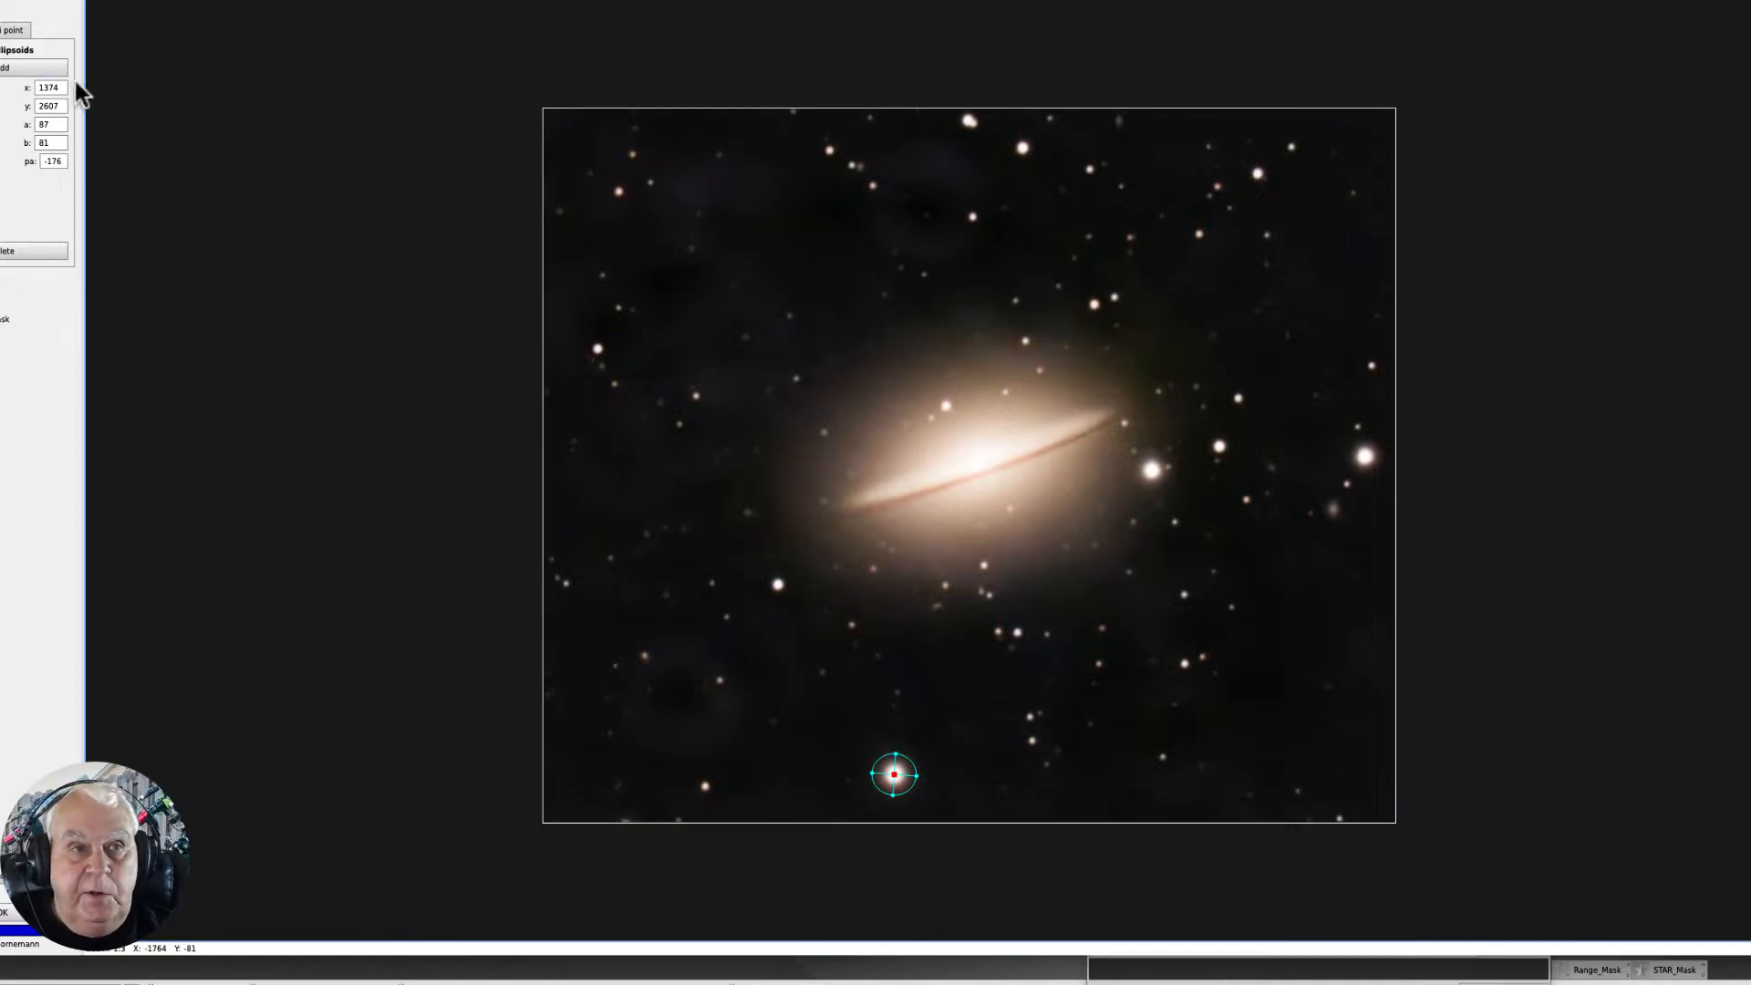
Add ellipsoids around the star lower left of the galaxy and the two brightest stars to its right, the latter about 87 by 68 and 81 by 69.
{"action": "left_click", "coordinate": [5, 67]}
{"action": "left_click_drag", "start_coordinate": [960, 461], "coordinate": [778, 584]}
{"action": "left_click", "coordinate": [3, 69]}
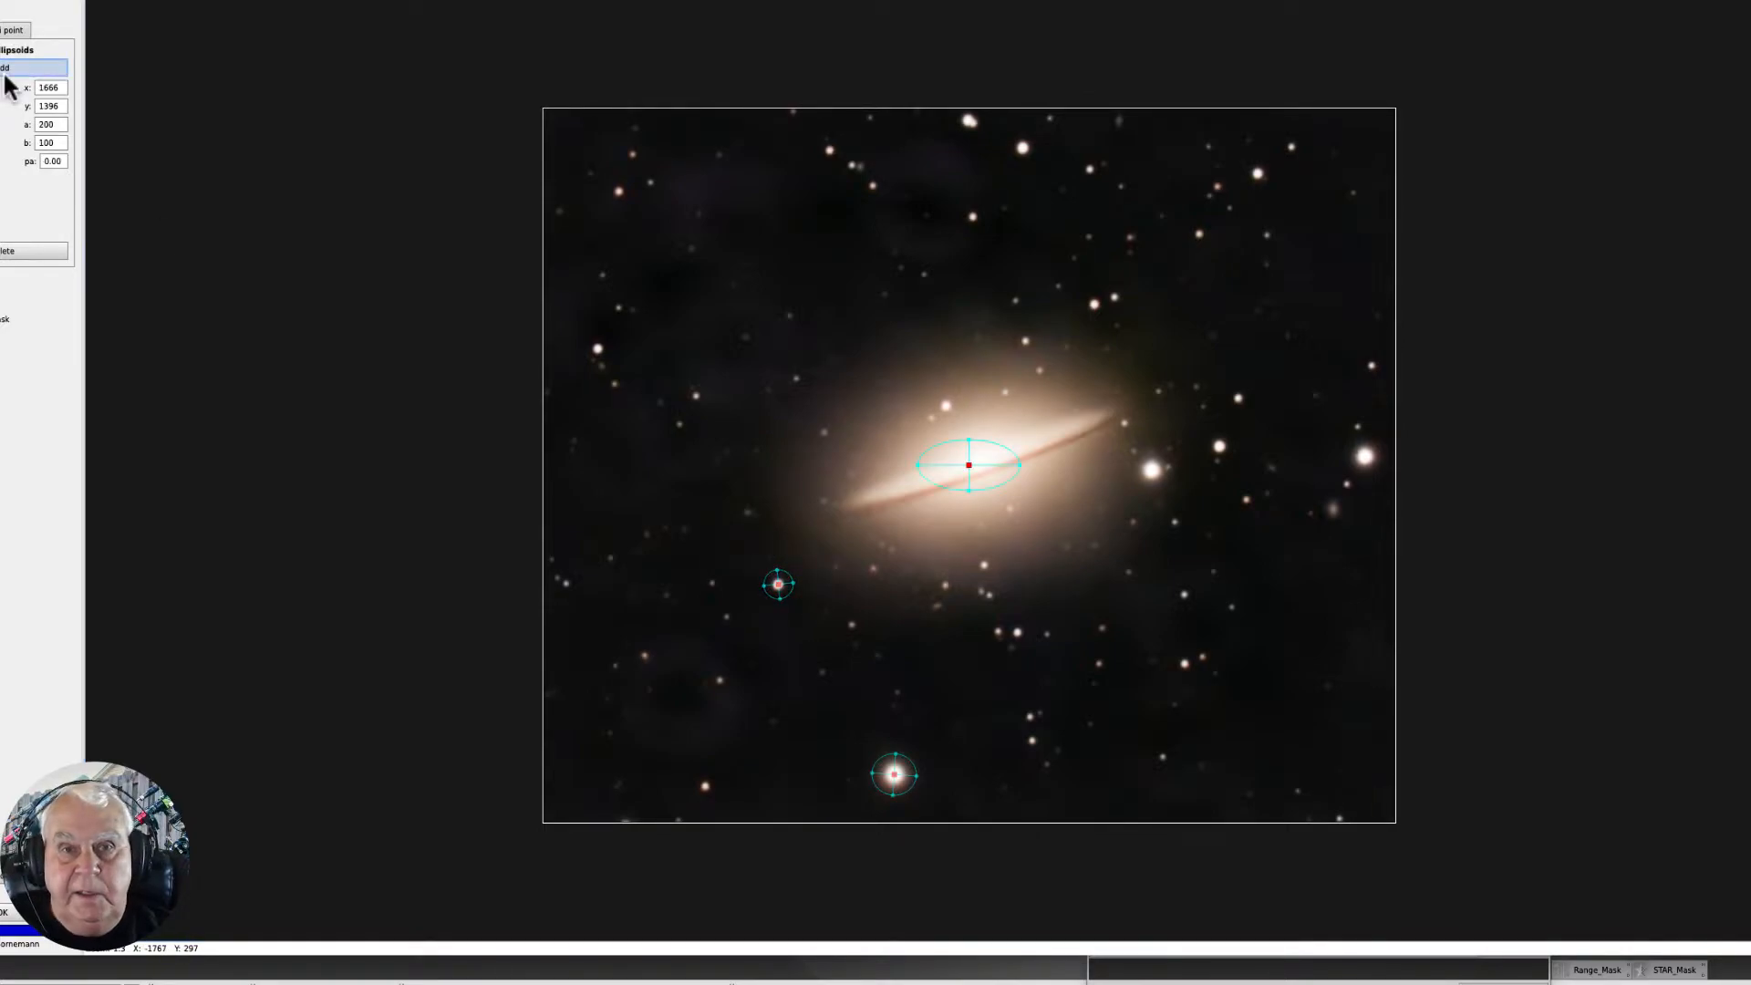
{"action": "left_click_drag", "start_coordinate": [967, 470], "coordinate": [1147, 487]}
{"action": "left_click", "coordinate": [13, 67]}
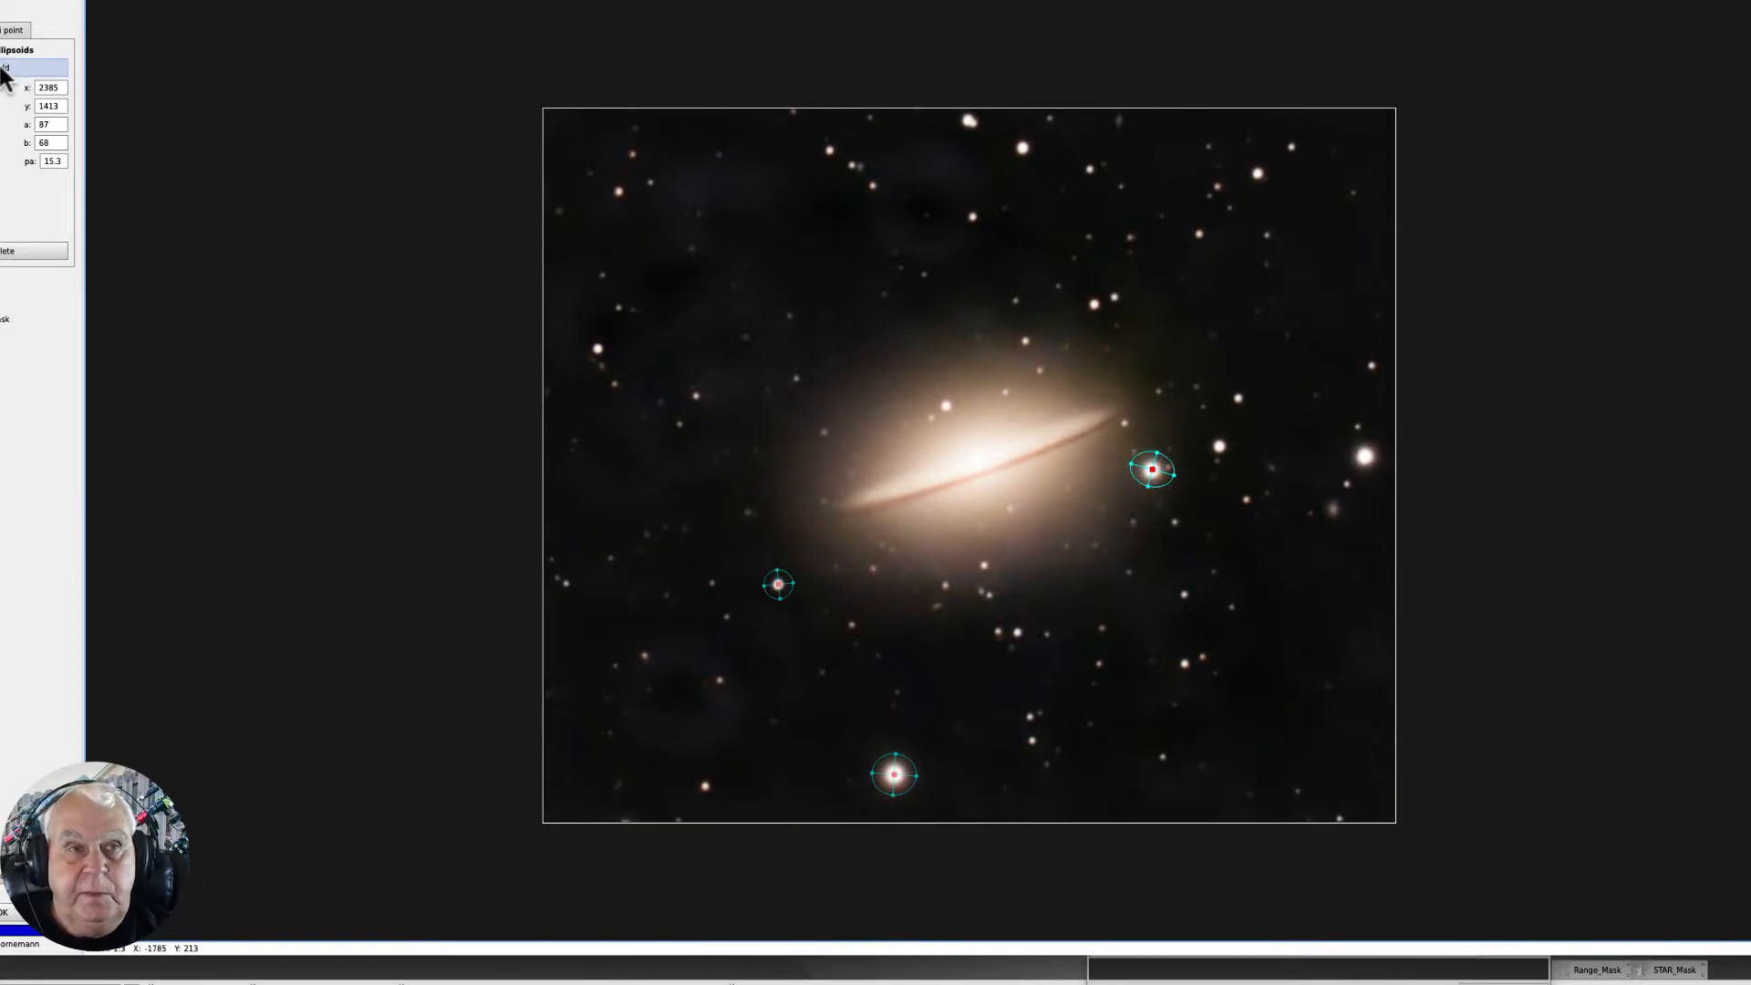
{"action": "left_click_drag", "start_coordinate": [959, 462], "coordinate": [1365, 472]}
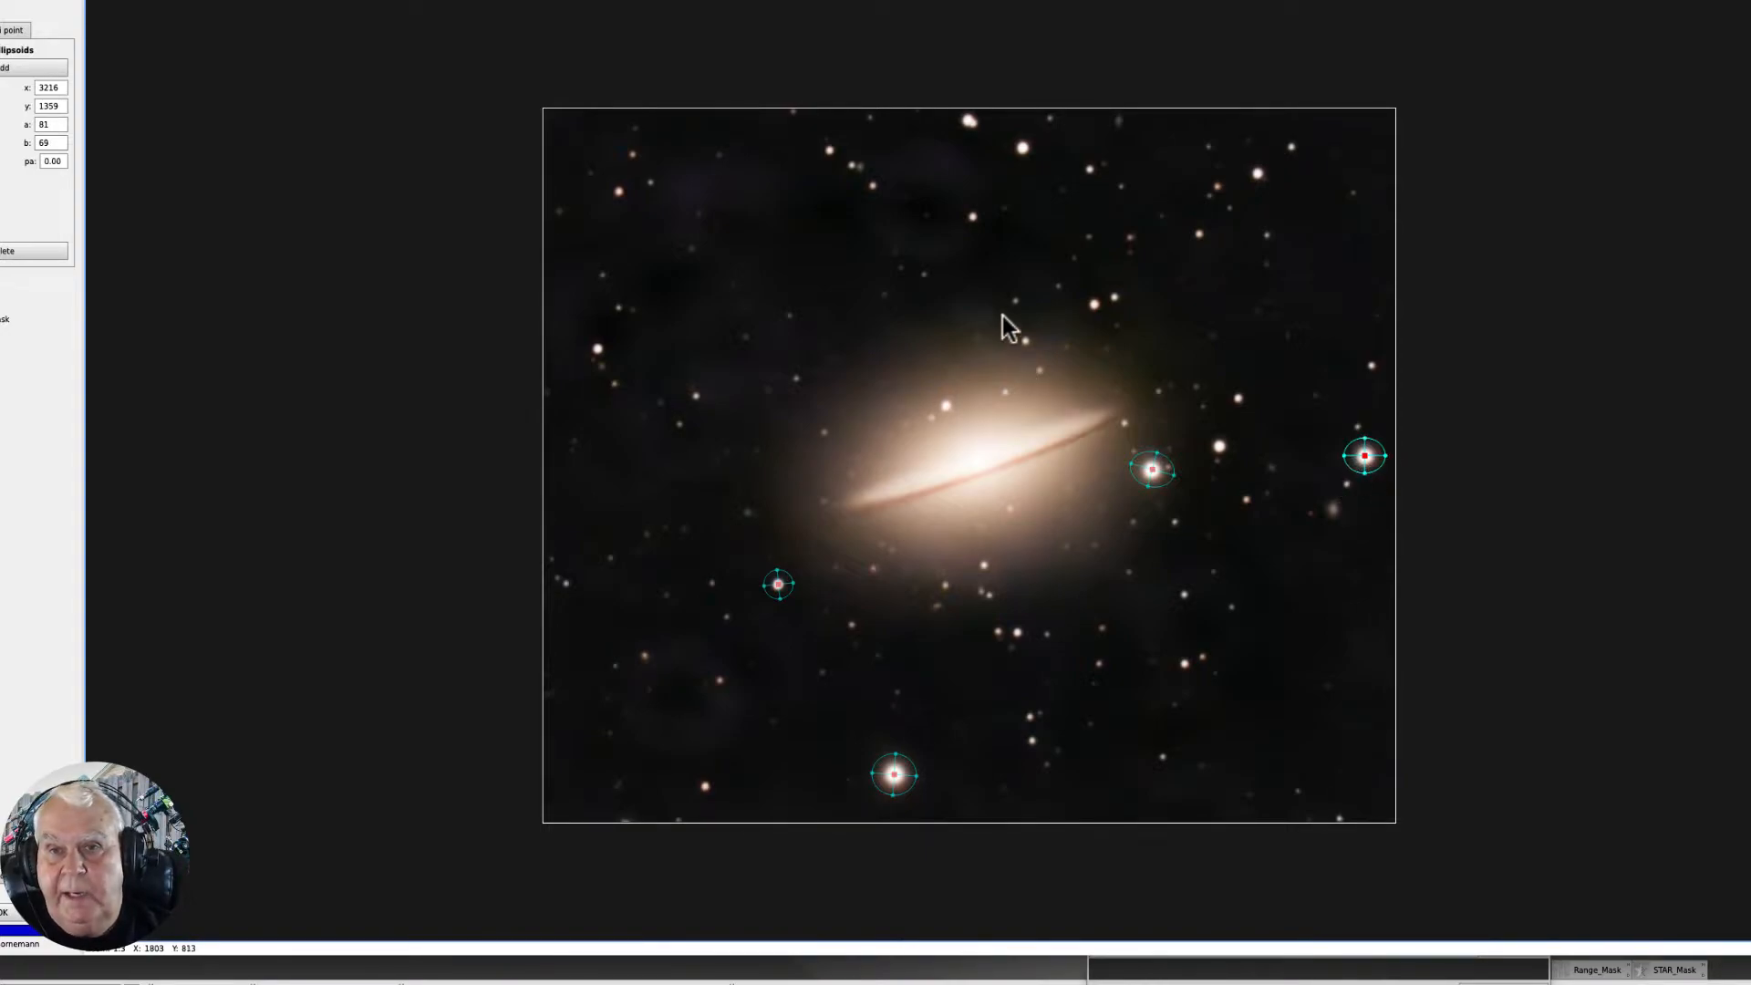
Add an ellipsoid of about 193 by 87, rotated about 27 degrees, around the star pair at the image's upper edge.
{"action": "left_click", "coordinate": [5, 69]}
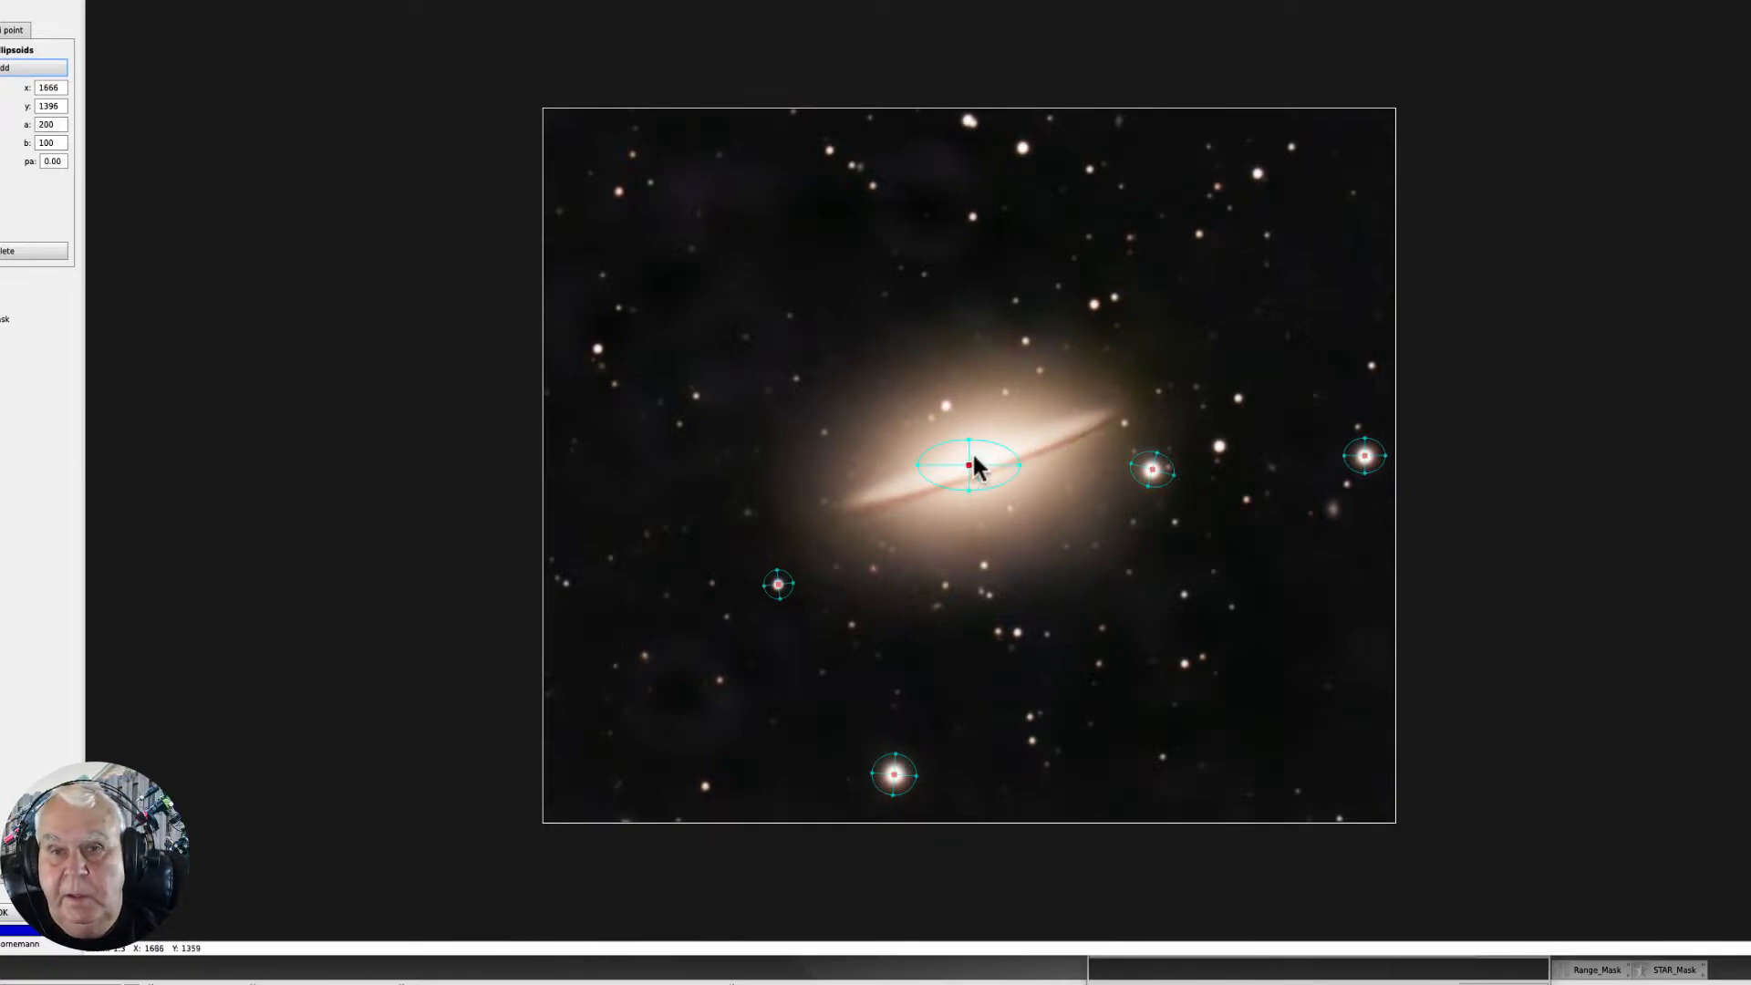
{"action": "left_click_drag", "start_coordinate": [968, 465], "coordinate": [996, 136]}
{"action": "left_click", "coordinate": [1010, 111]}
{"action": "left_click", "coordinate": [996, 136]}
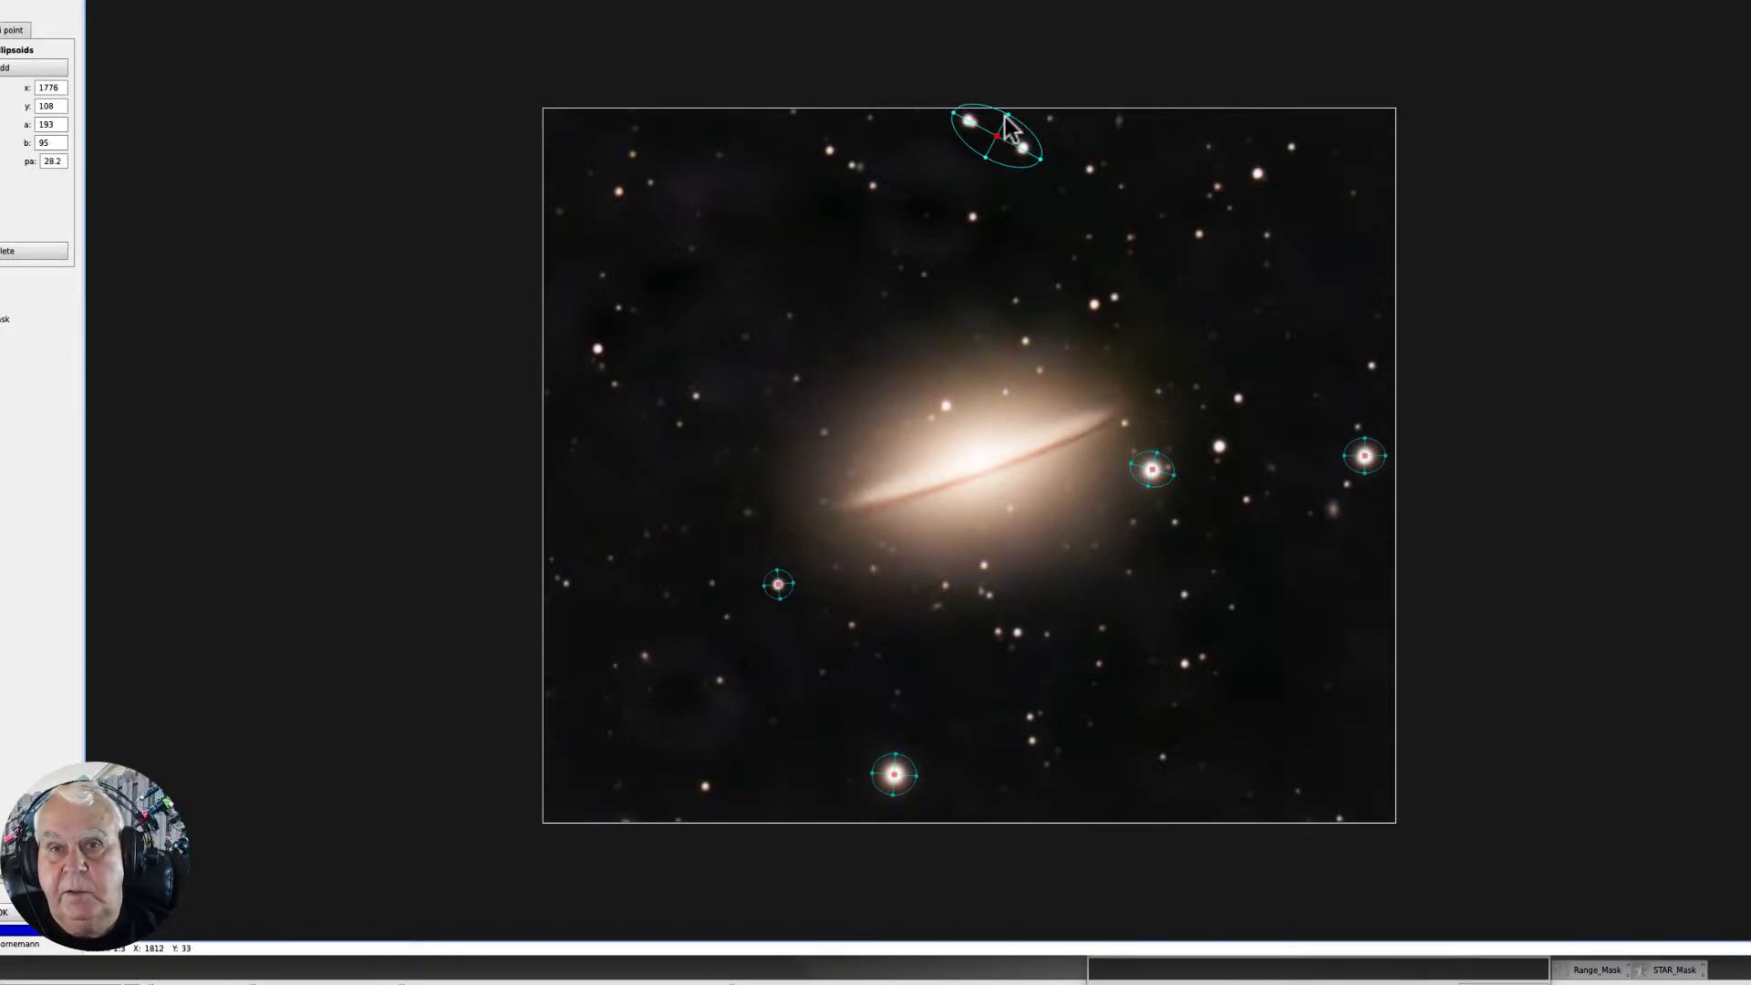
{"action": "left_click_drag", "start_coordinate": [1007, 115], "coordinate": [992, 167]}
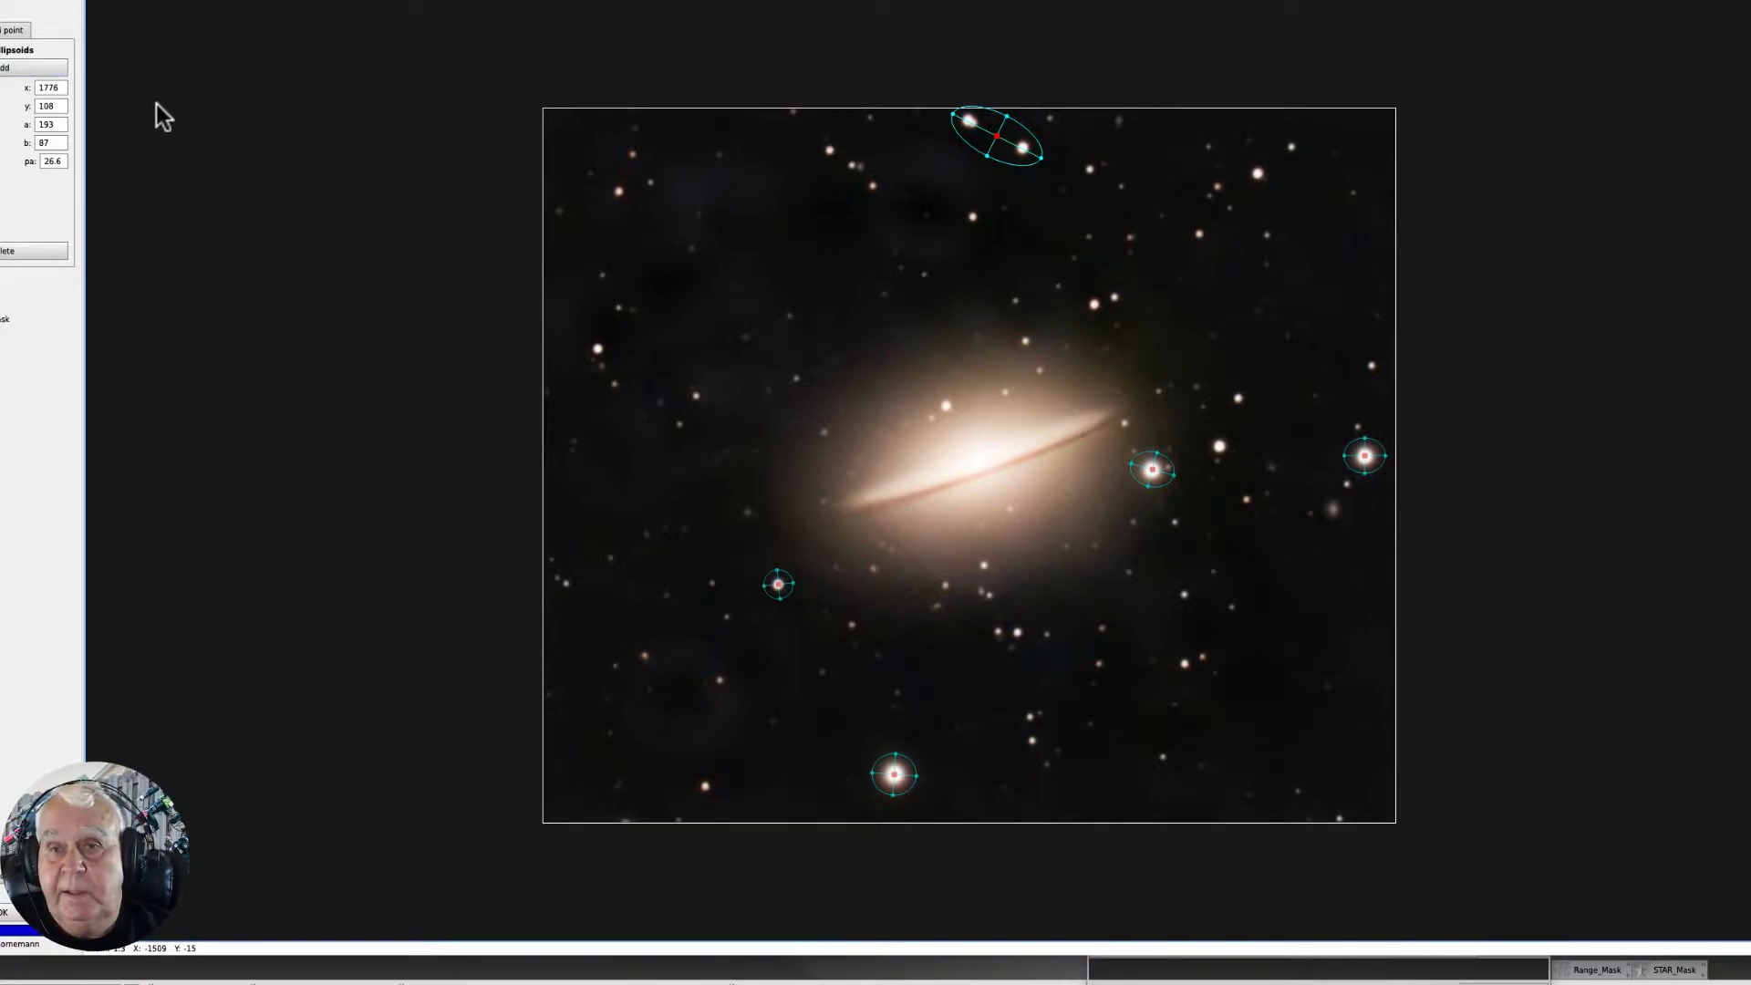
Add ellipsoids around the star between the two bright right-hand stars, about 69 by 54, and the upper-right star, about 45 by 45.
{"action": "left_click", "coordinate": [36, 68]}
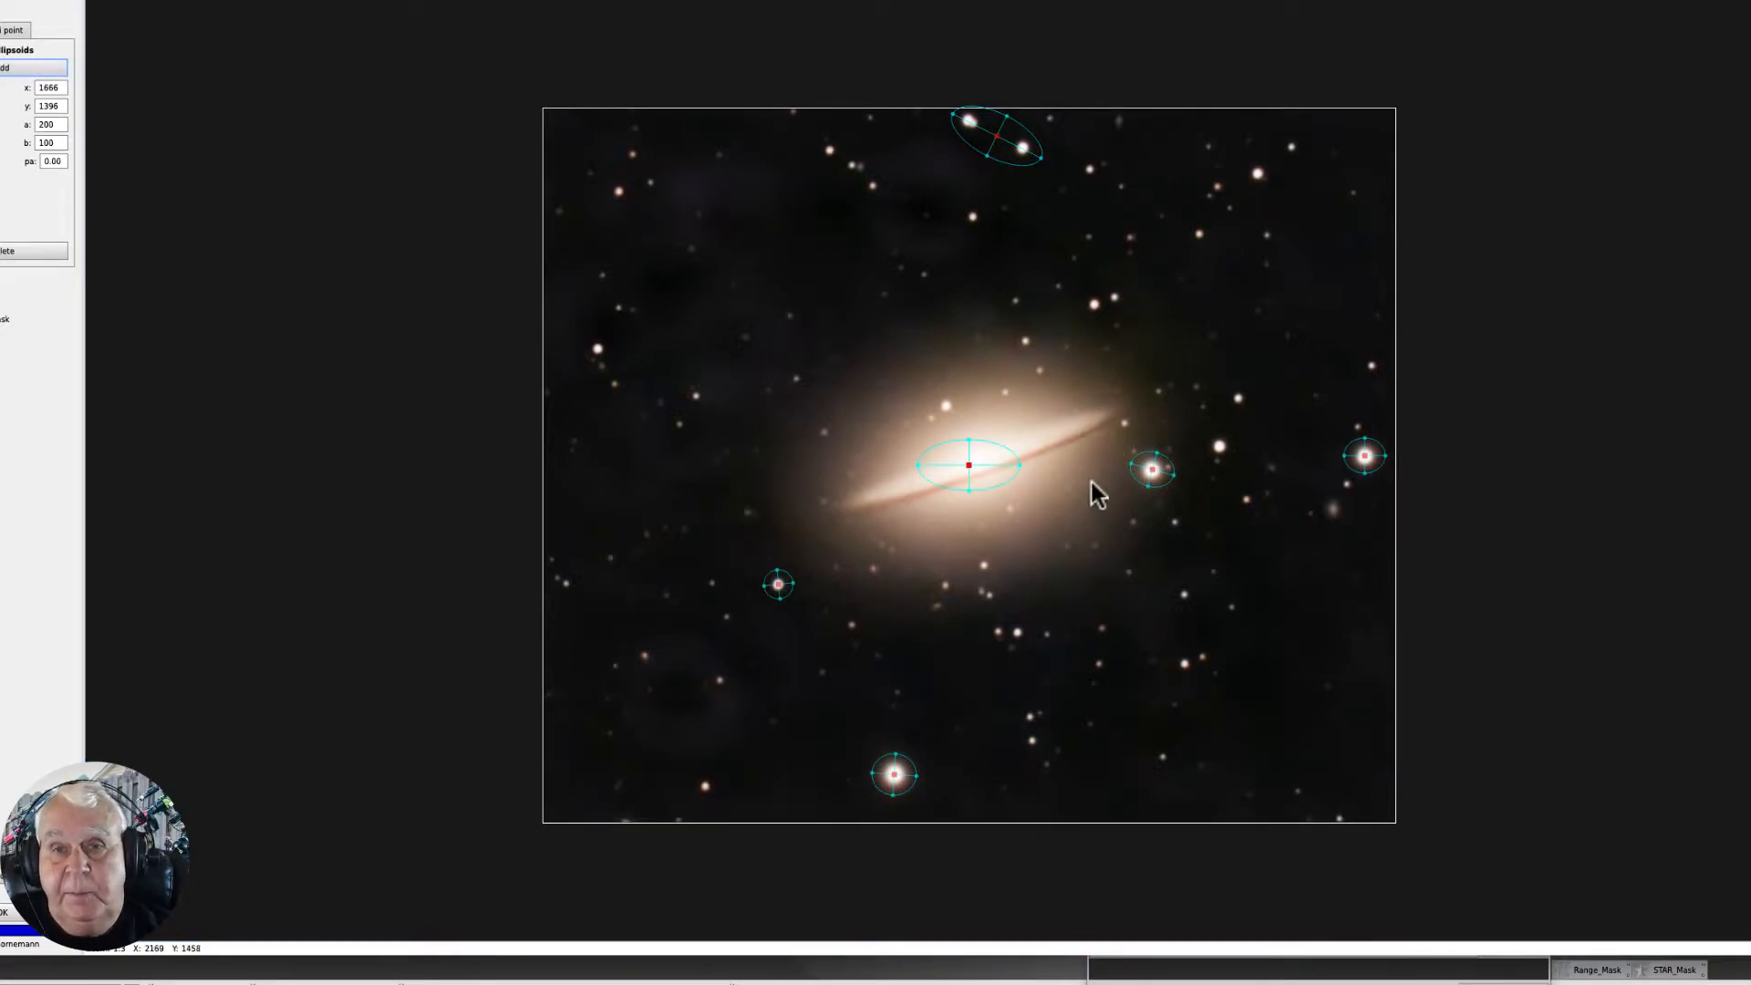
{"action": "left_click_drag", "start_coordinate": [967, 460], "coordinate": [1220, 435]}
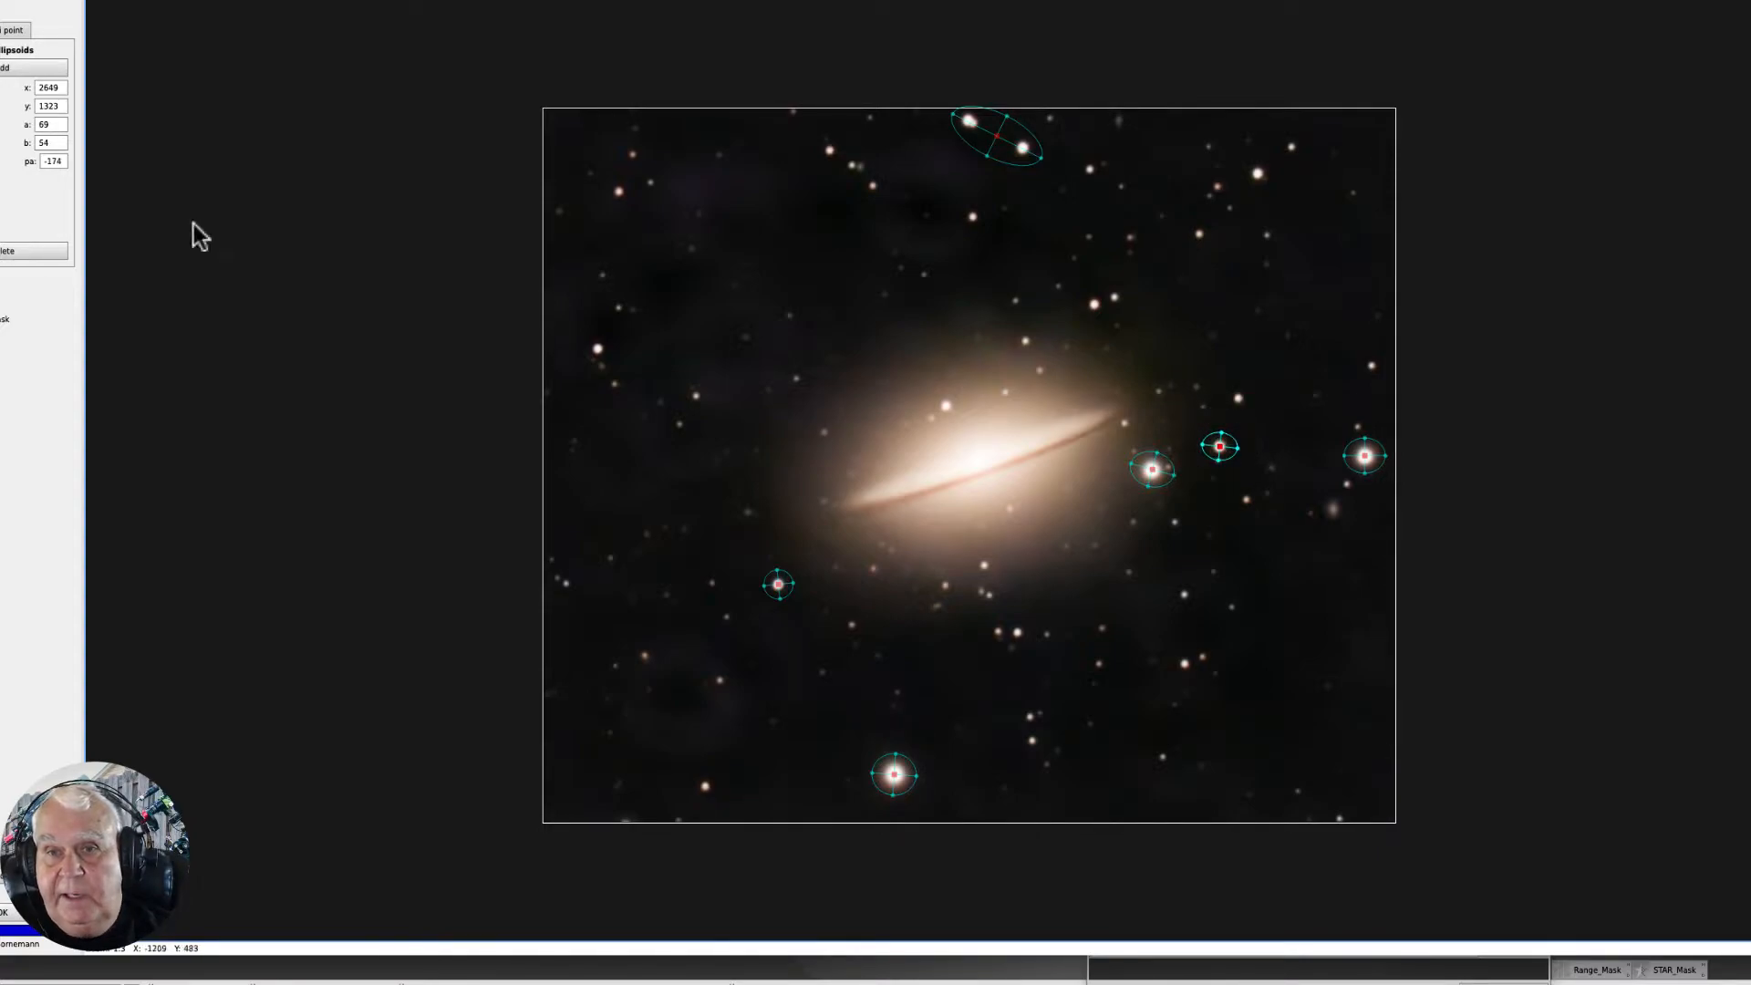
{"action": "left_click", "coordinate": [36, 67]}
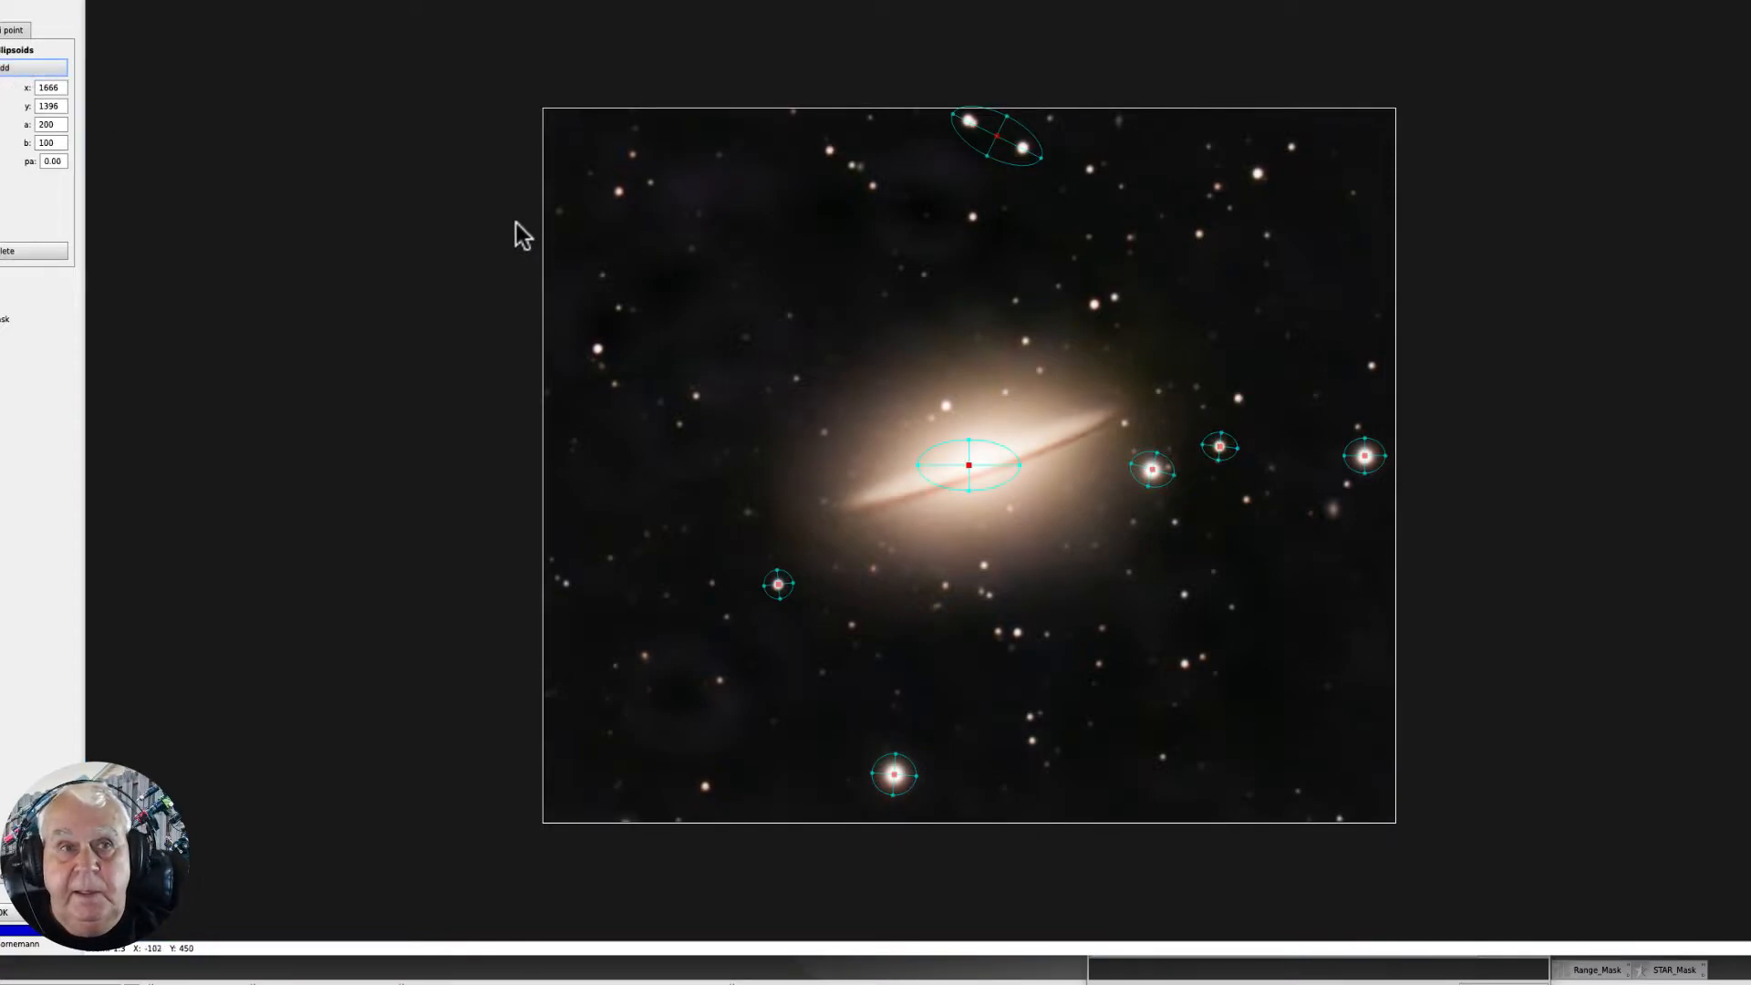
{"action": "left_click_drag", "start_coordinate": [965, 464], "coordinate": [1257, 173]}
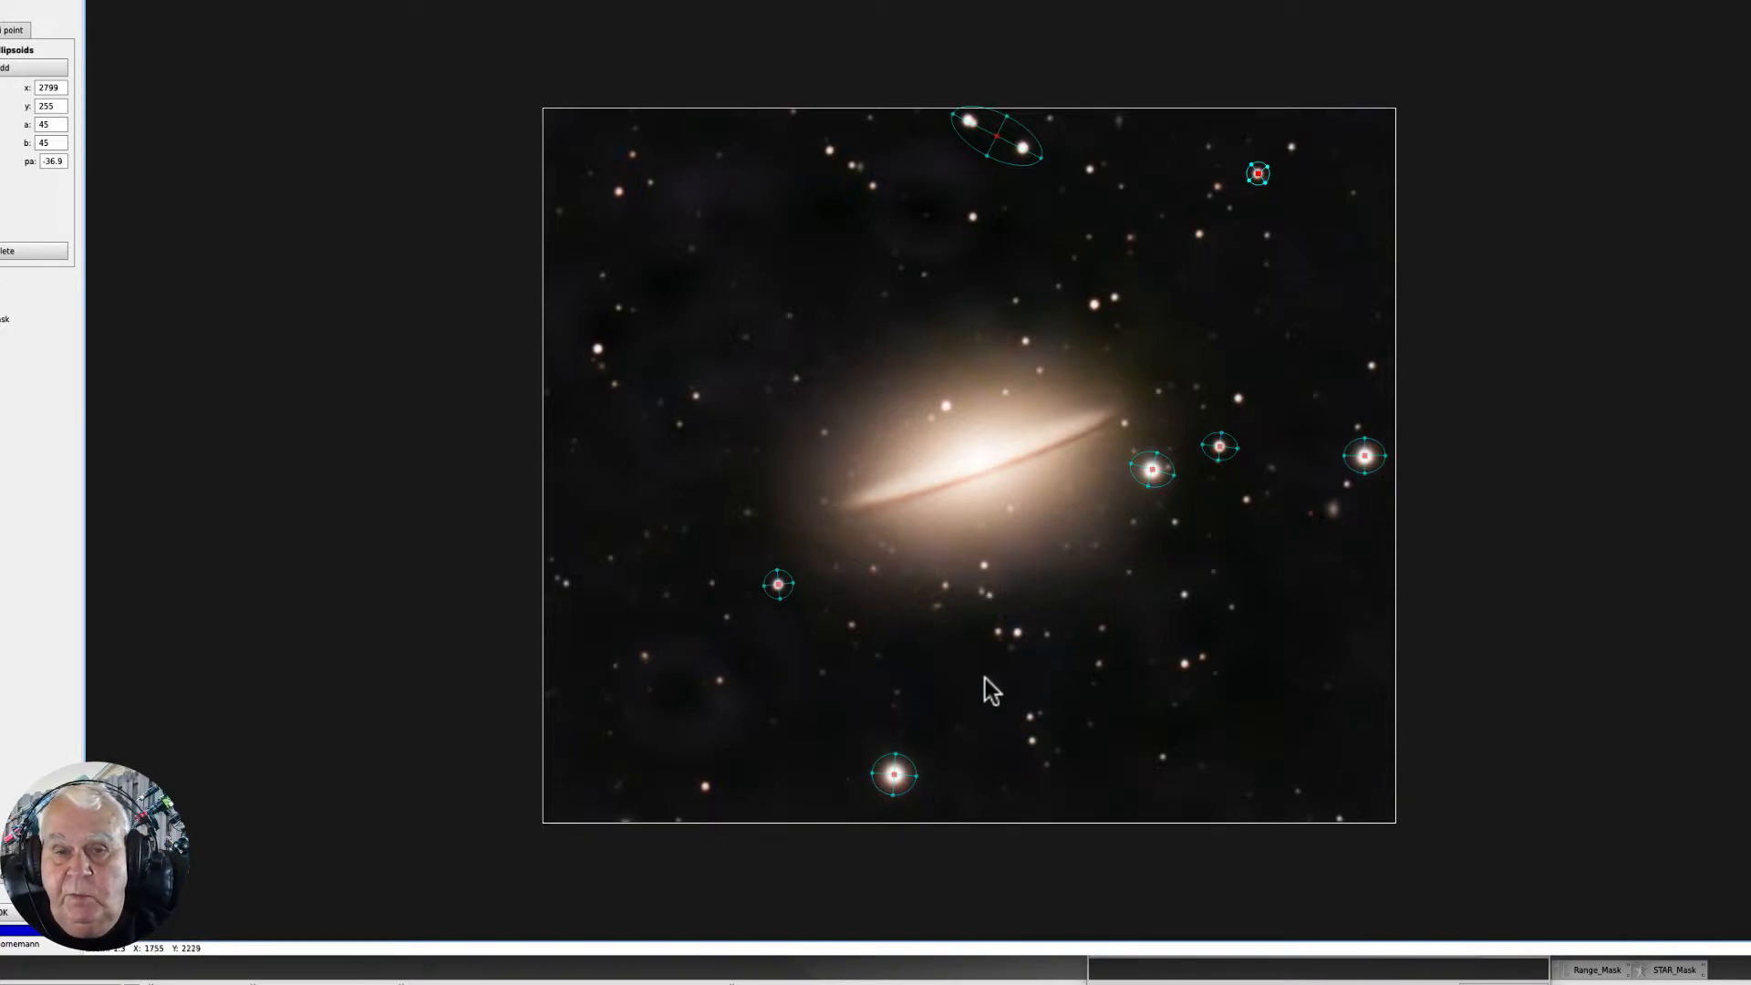
Delete the ellipsoid around the star lower left of the galaxy and generate the gradient mask.
{"action": "left_click", "coordinate": [775, 585]}
{"action": "left_click", "coordinate": [14, 253]}
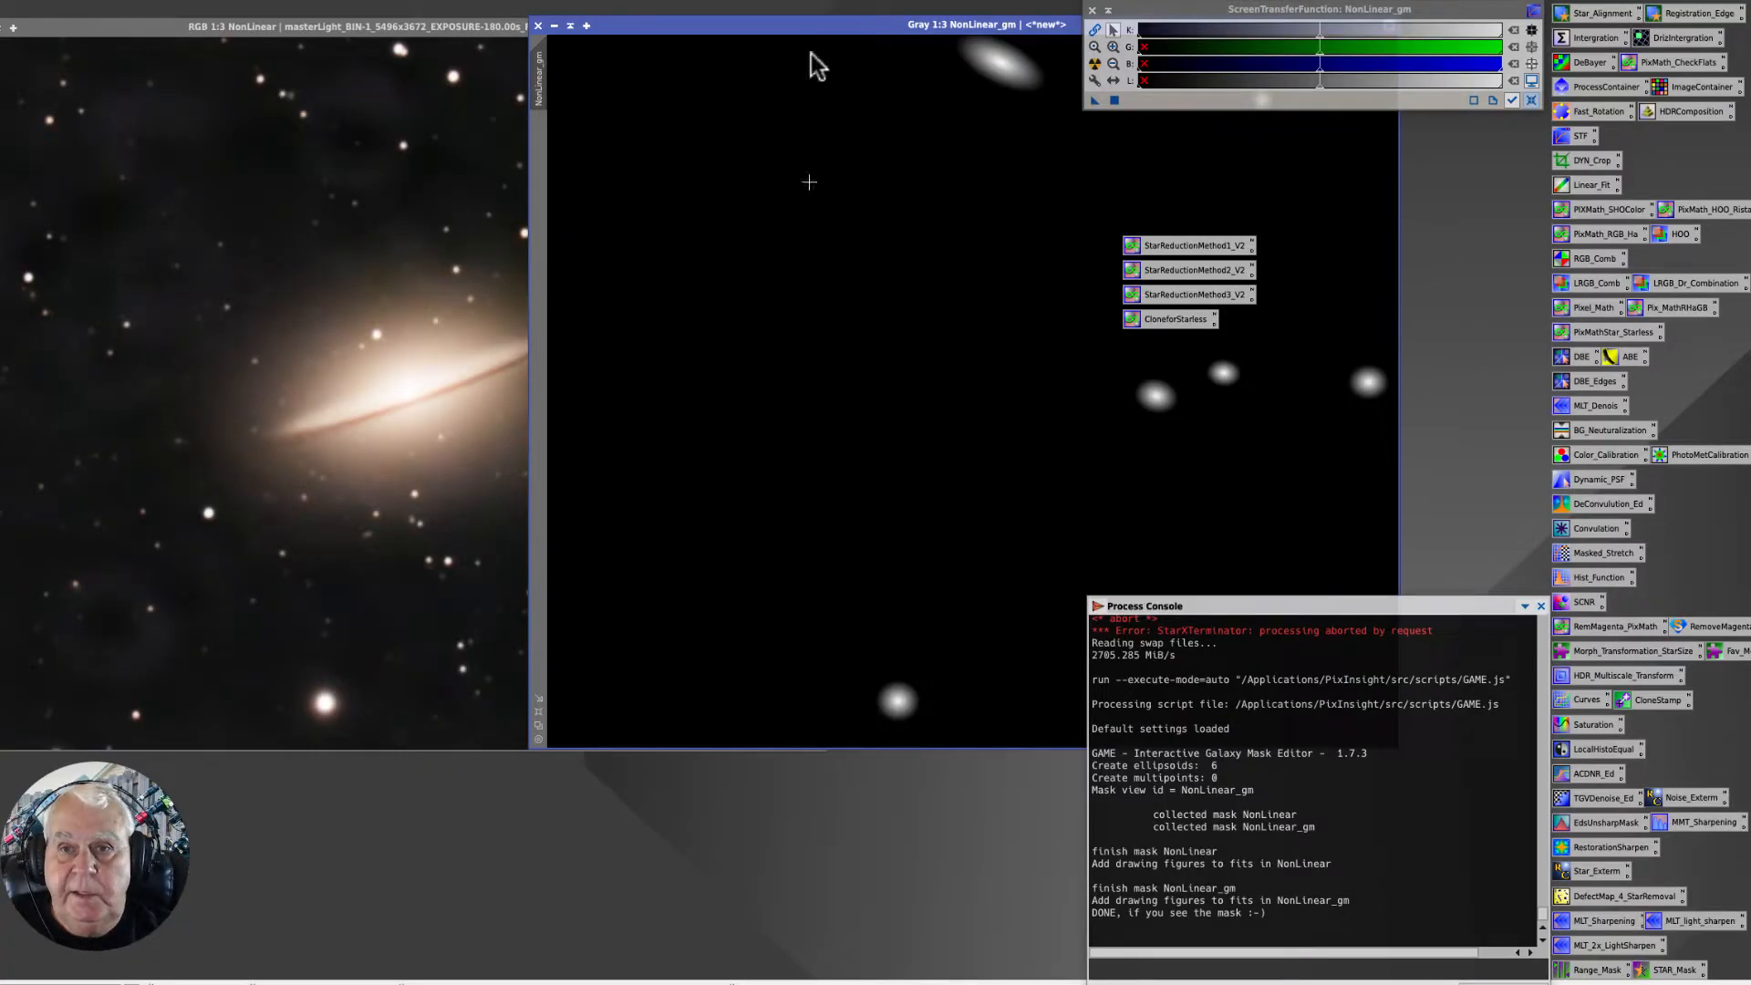
{"action": "left_click_drag", "start_coordinate": [809, 29], "coordinate": [471, 57]}
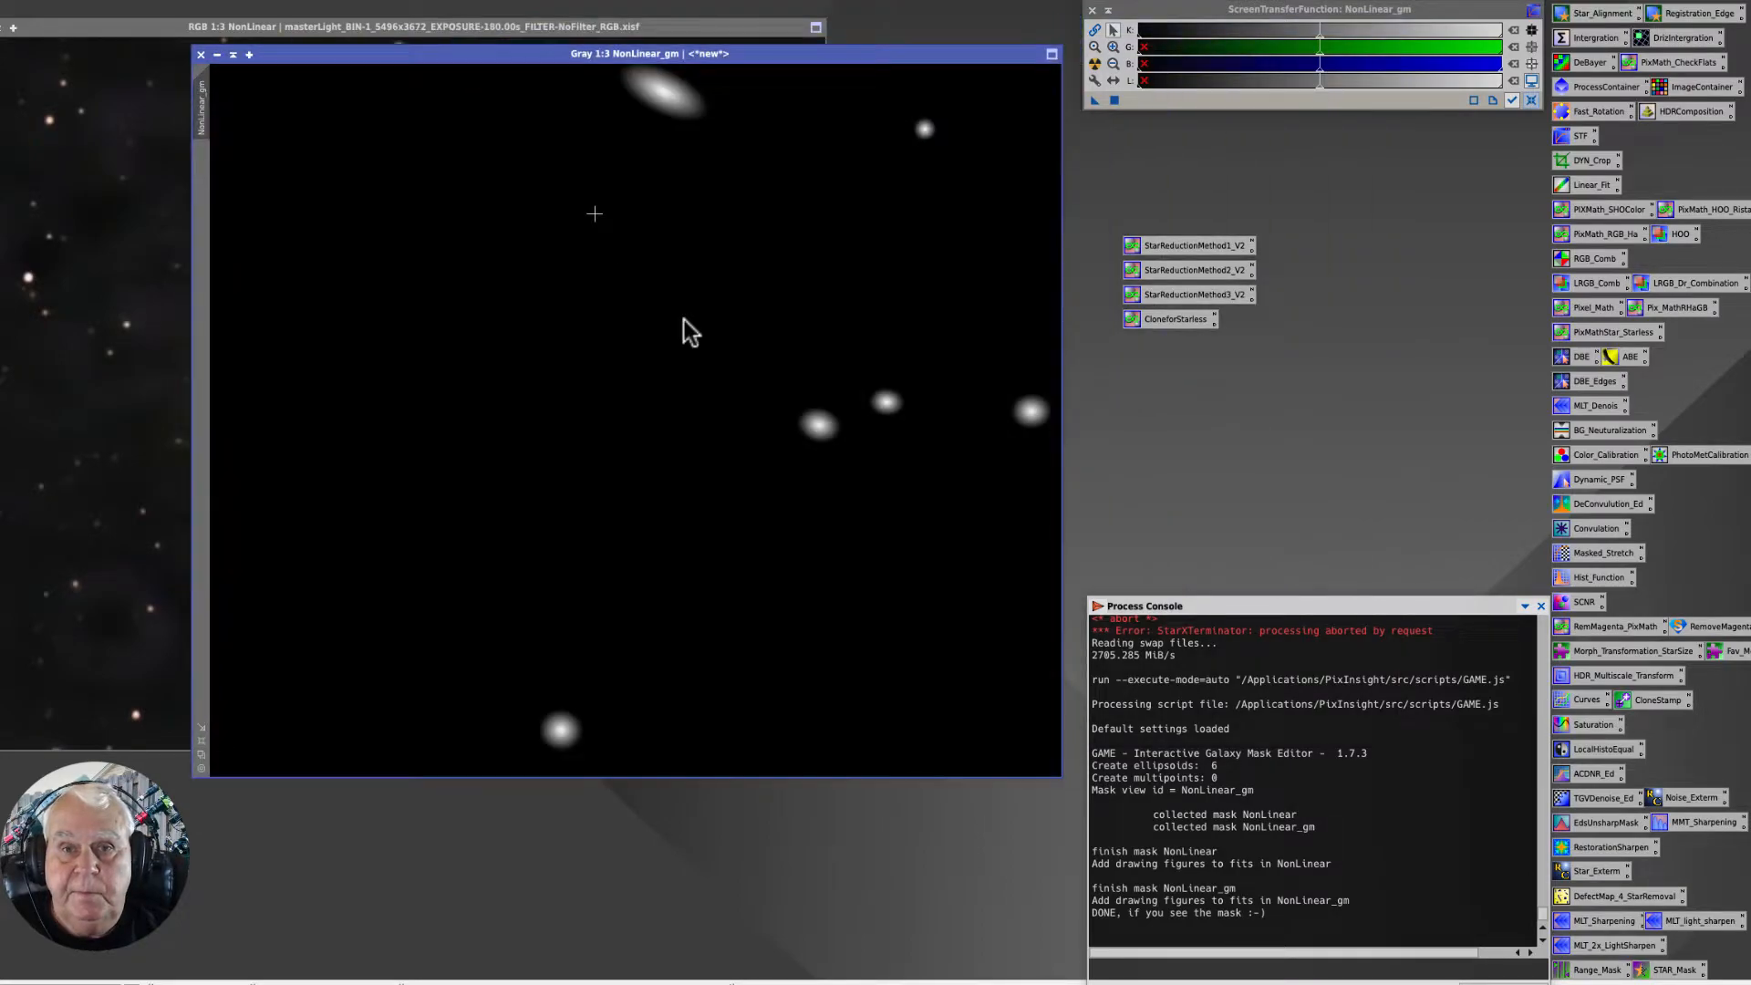
Rename the new gradient mask StarMask and iconize it beside the star reduction process icons.
{"action": "right_click", "coordinate": [202, 108]}
{"action": "left_click", "coordinate": [295, 170]}
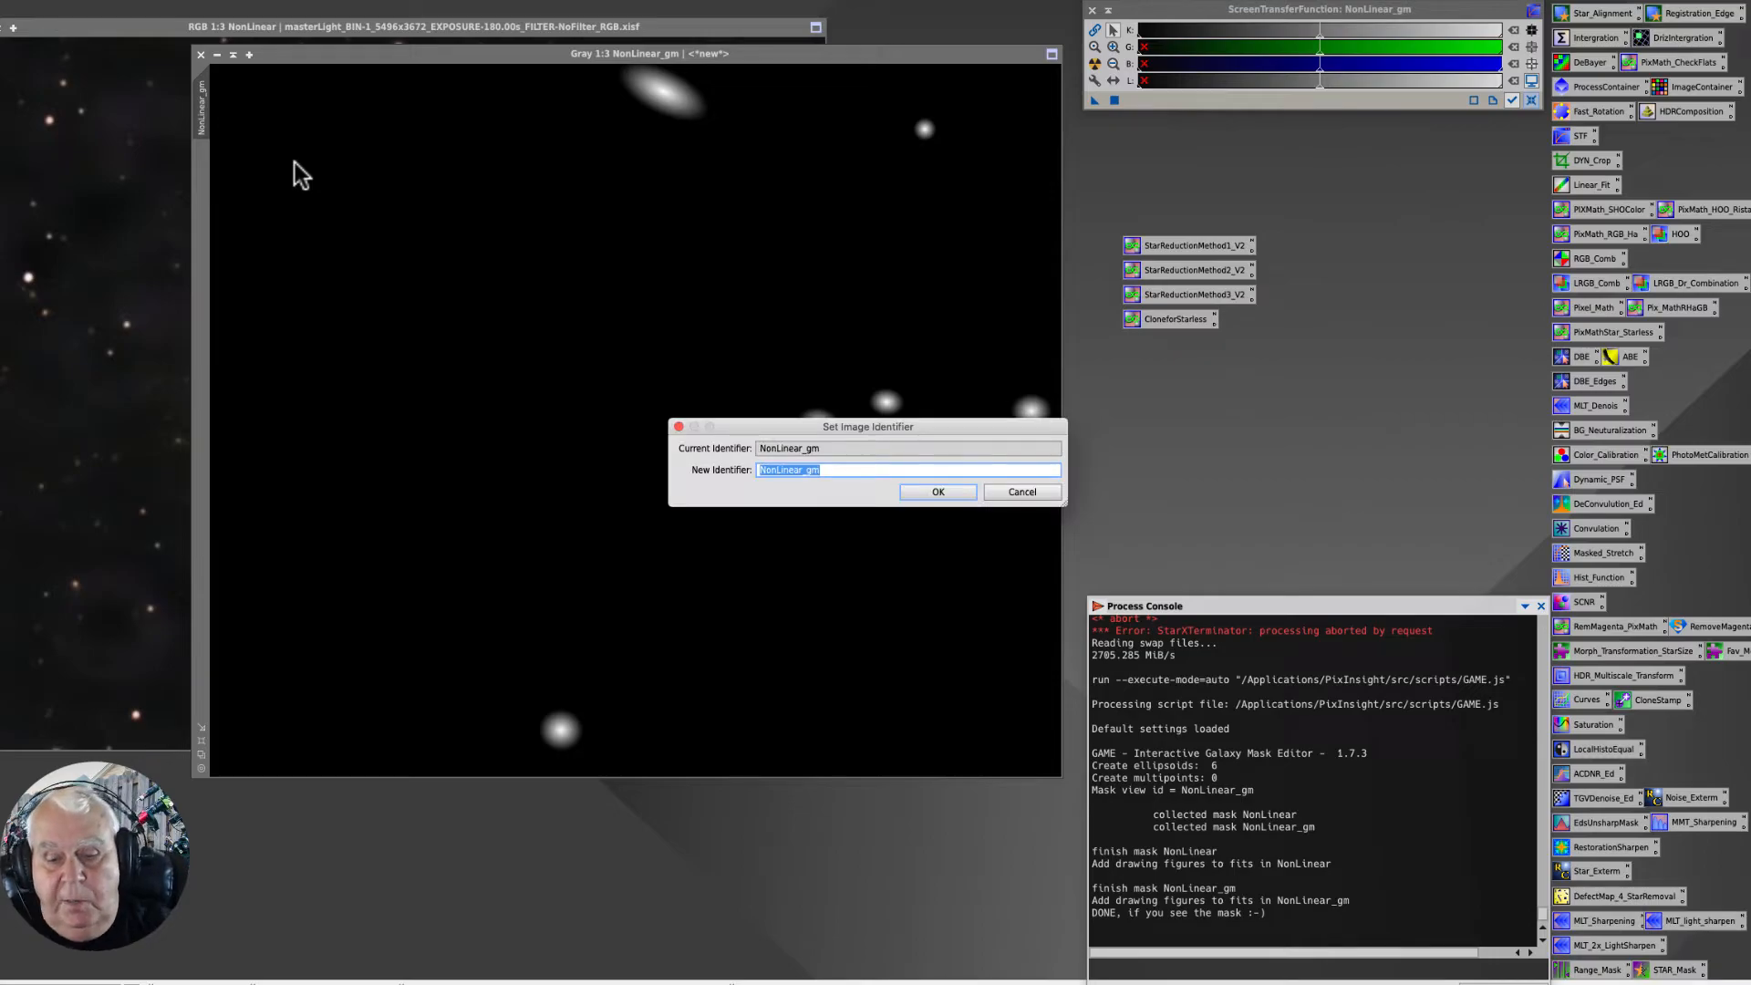
{"action": "type", "text": "StarM"}
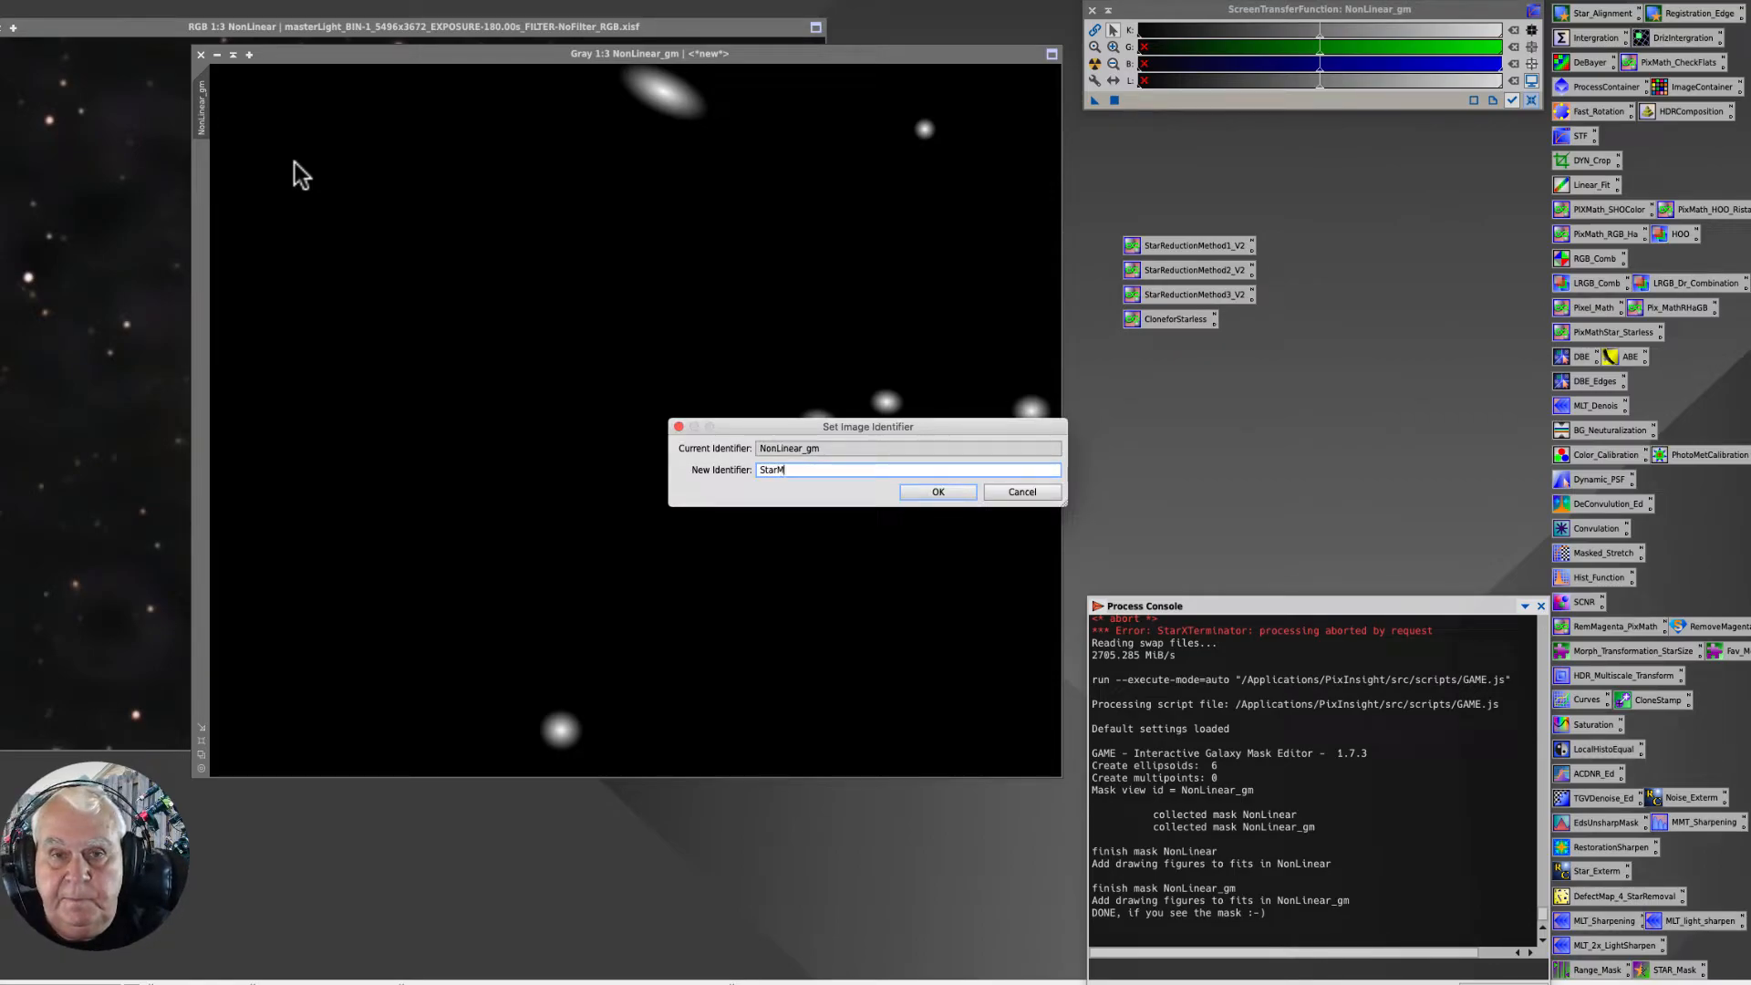
{"action": "type", "text": "ask"}
{"action": "key", "text": "Return"}
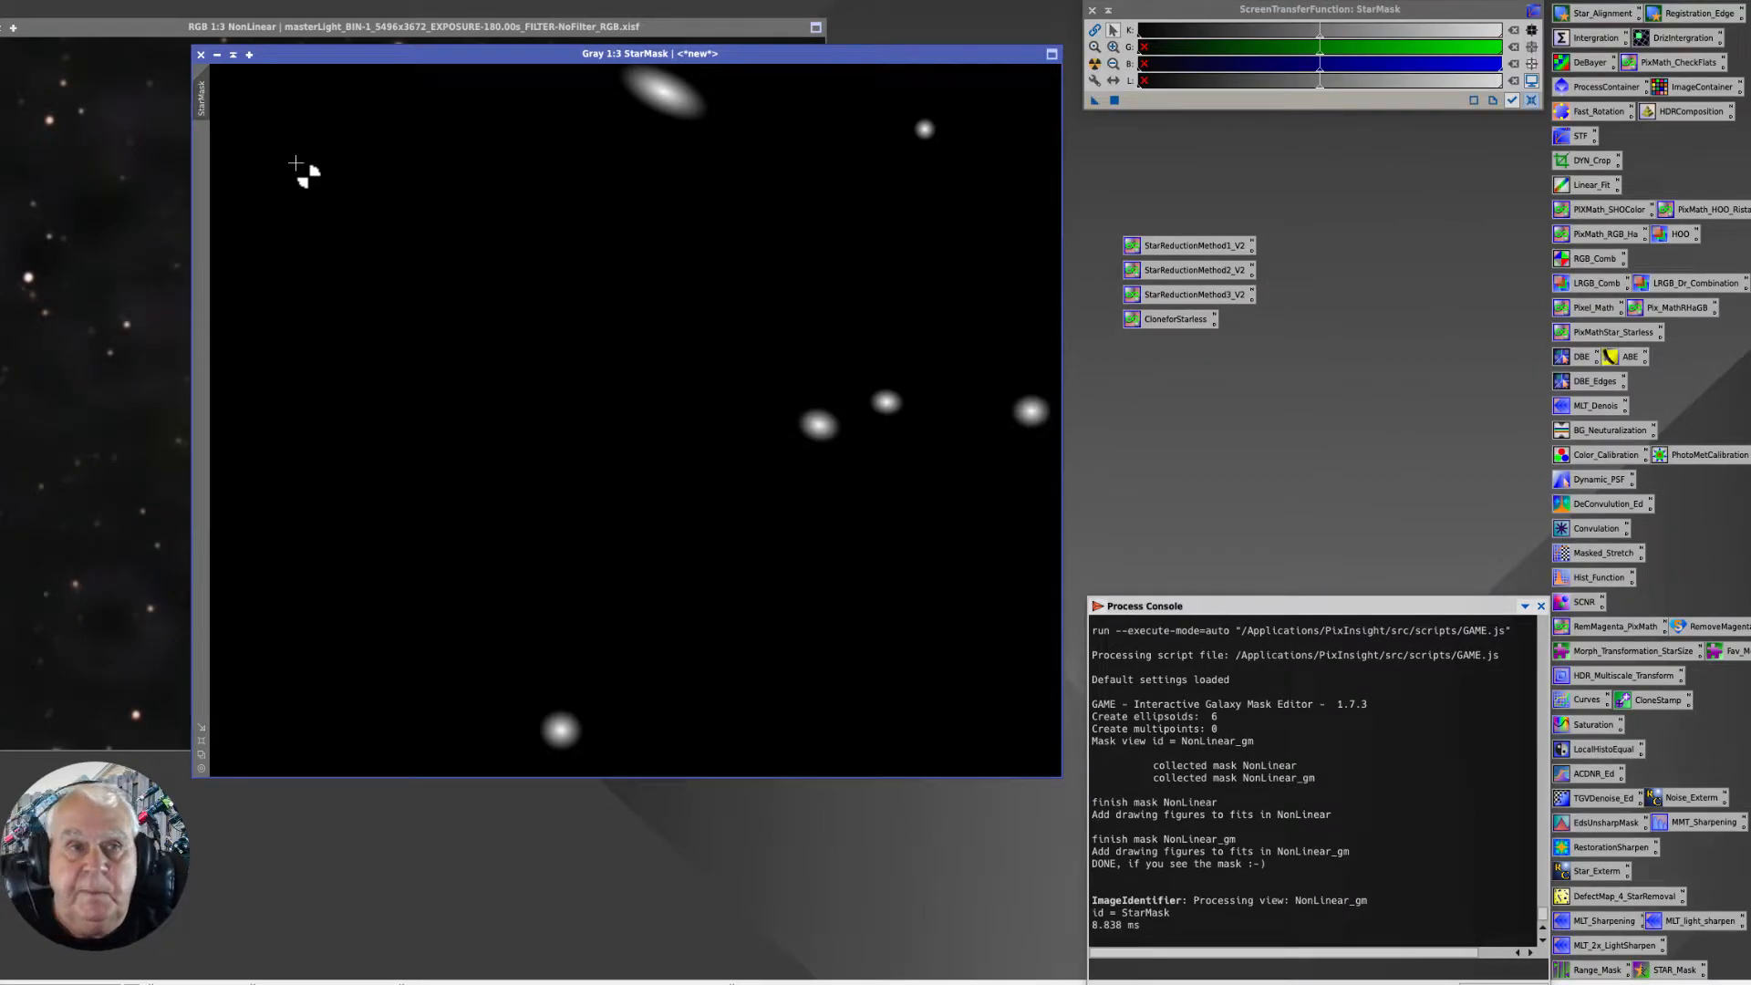
{"action": "left_click", "coordinate": [230, 55]}
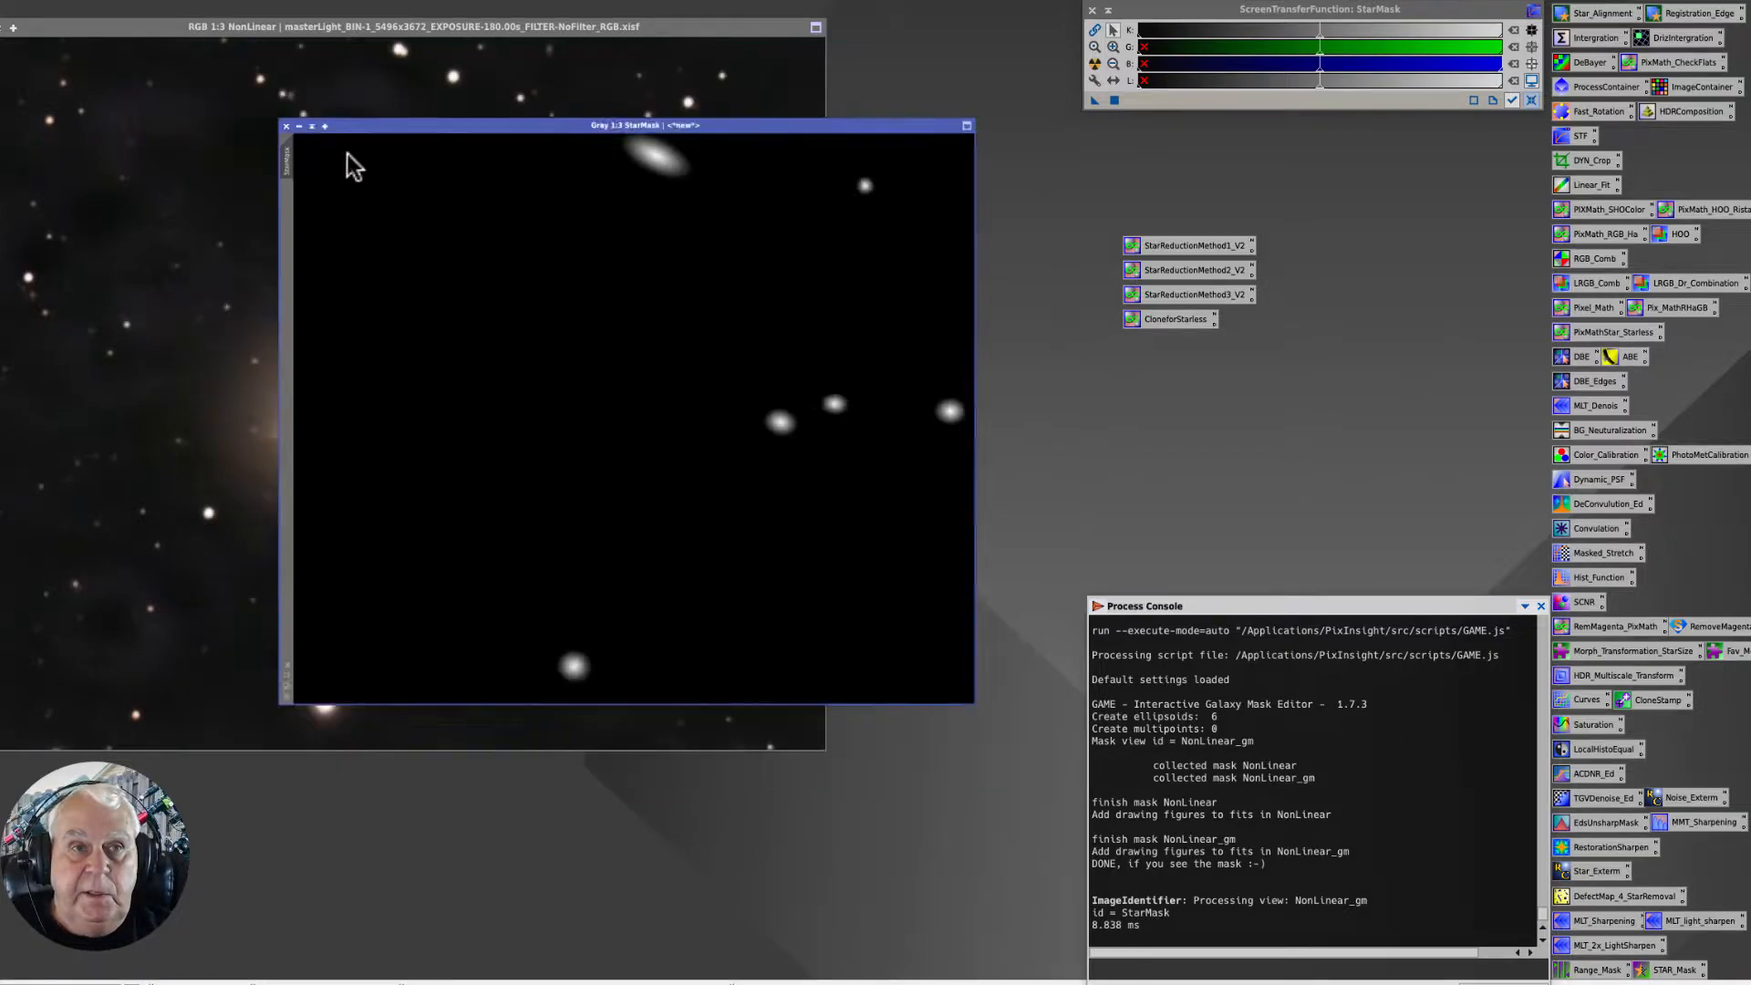
{"action": "left_click_drag", "start_coordinate": [652, 434], "coordinate": [1122, 131]}
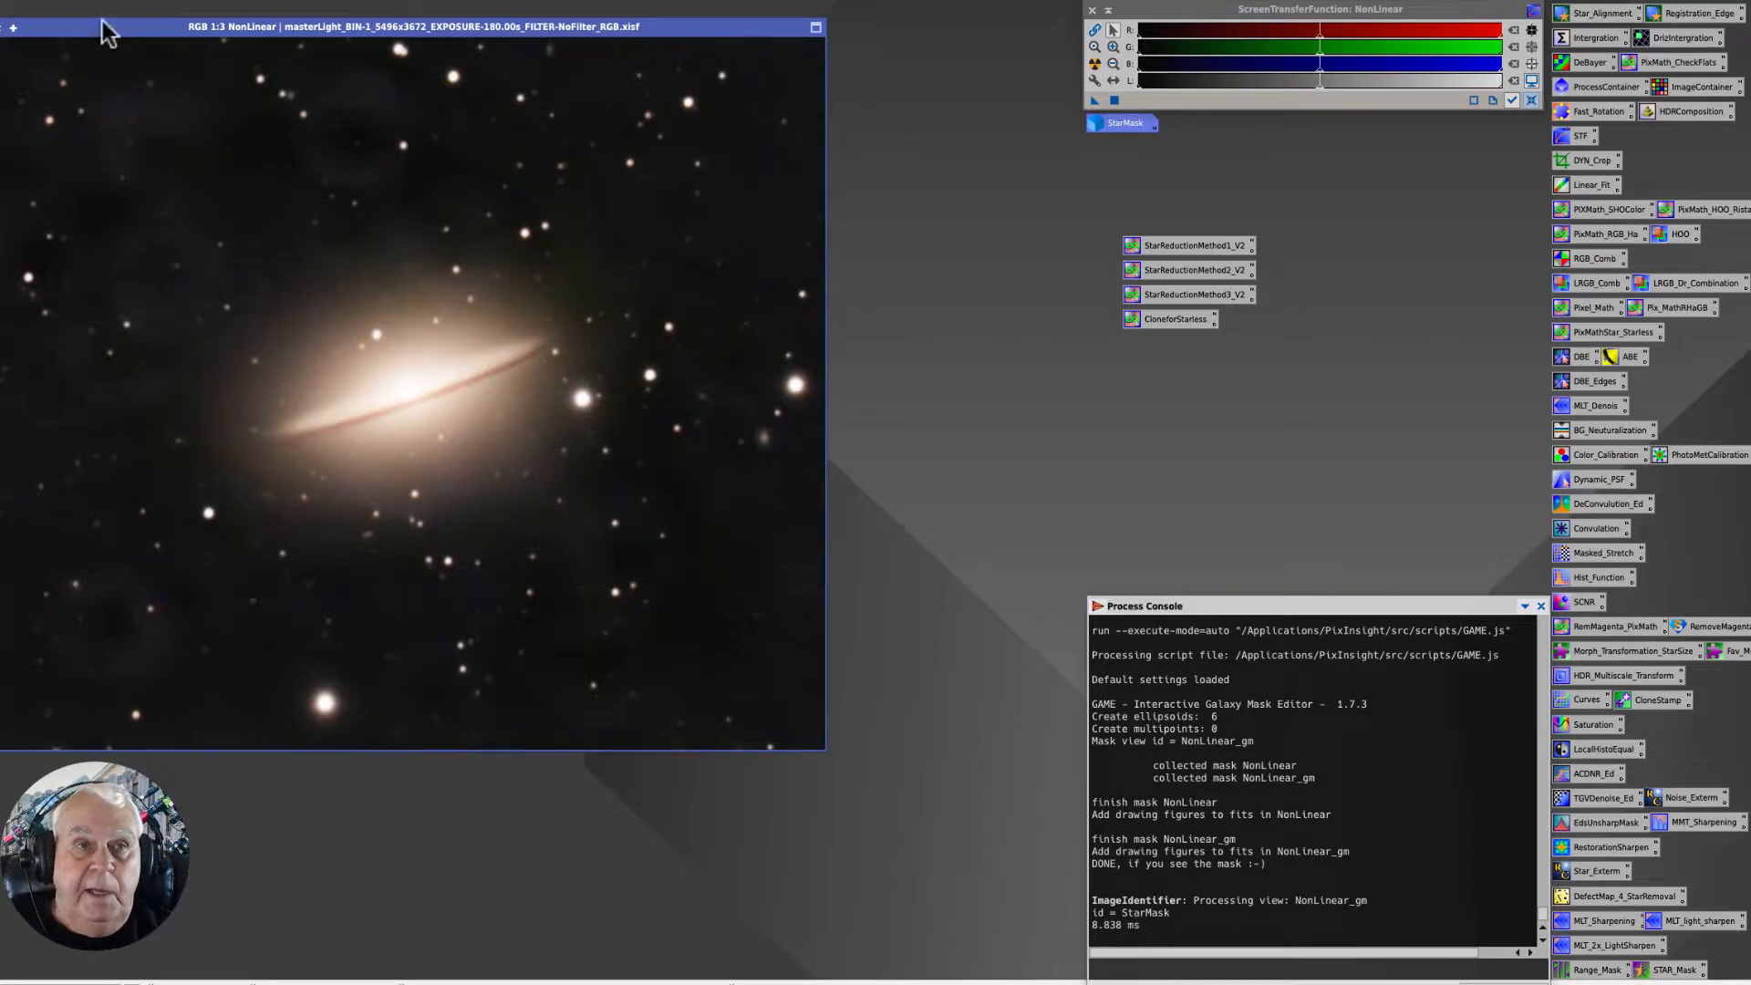
Enlarge the NonLinear window and apply the CloneforStarless process to the image to create the Starless copy.
{"action": "left_click_drag", "start_coordinate": [141, 24], "coordinate": [250, 41]}
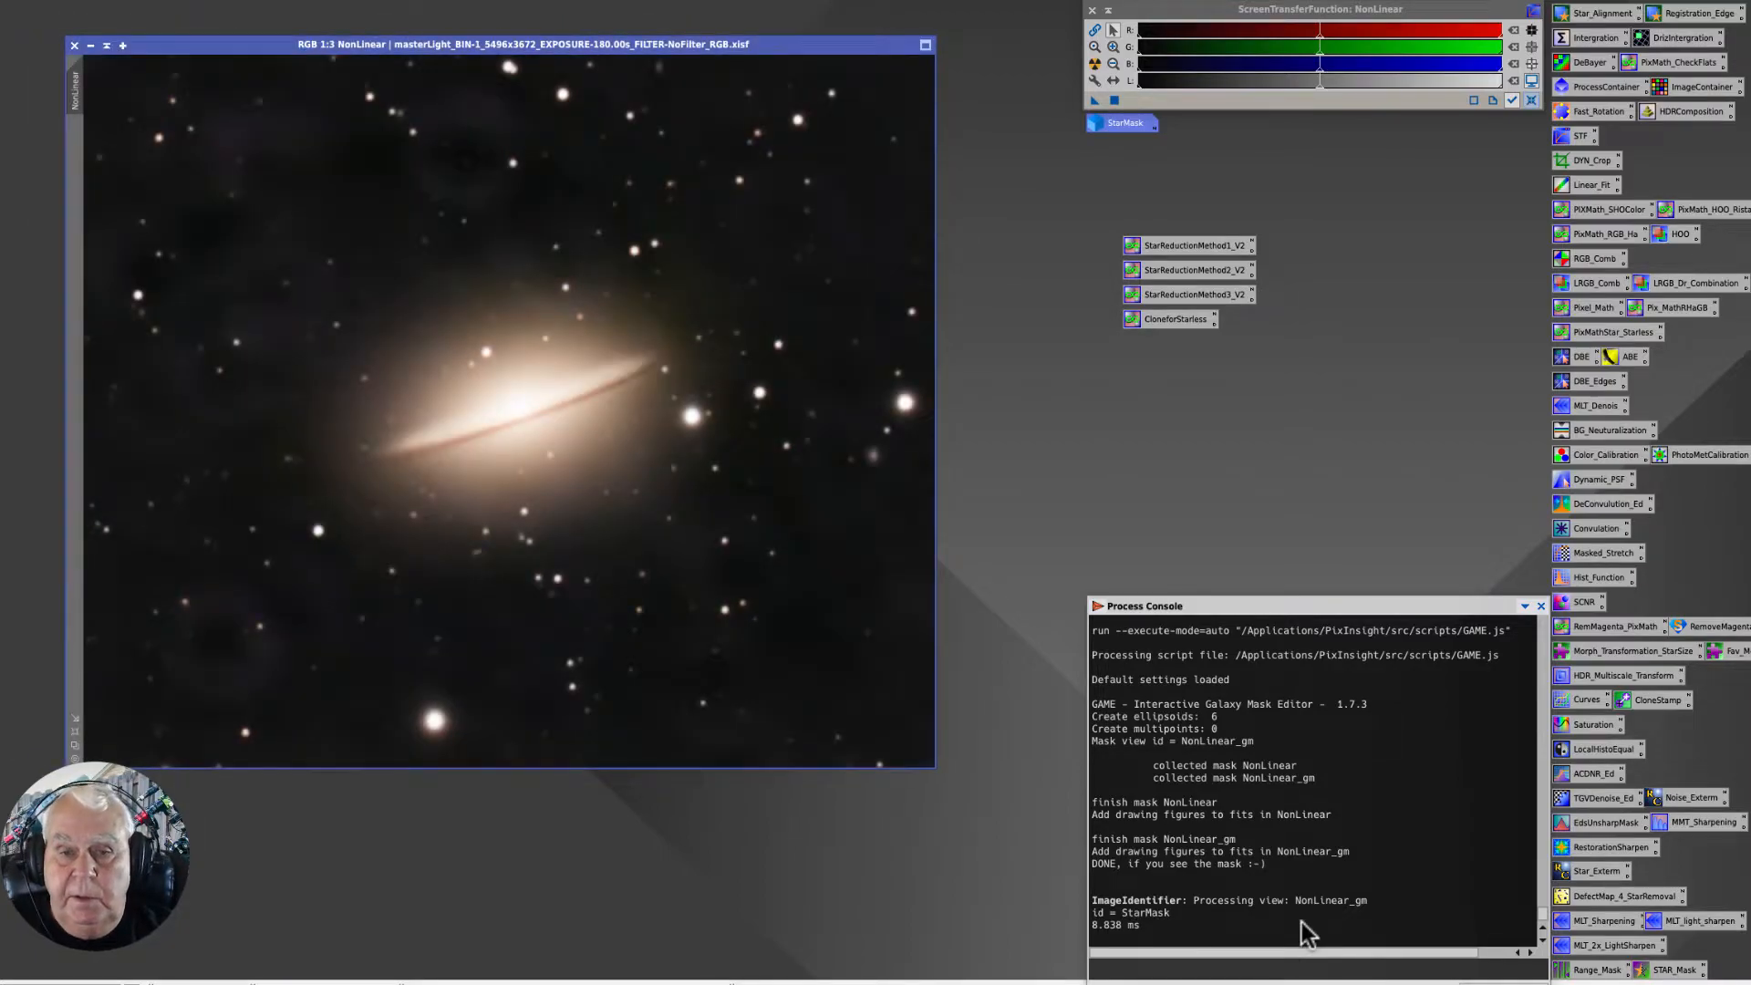
{"action": "left_click_drag", "start_coordinate": [934, 765], "coordinate": [1028, 886]}
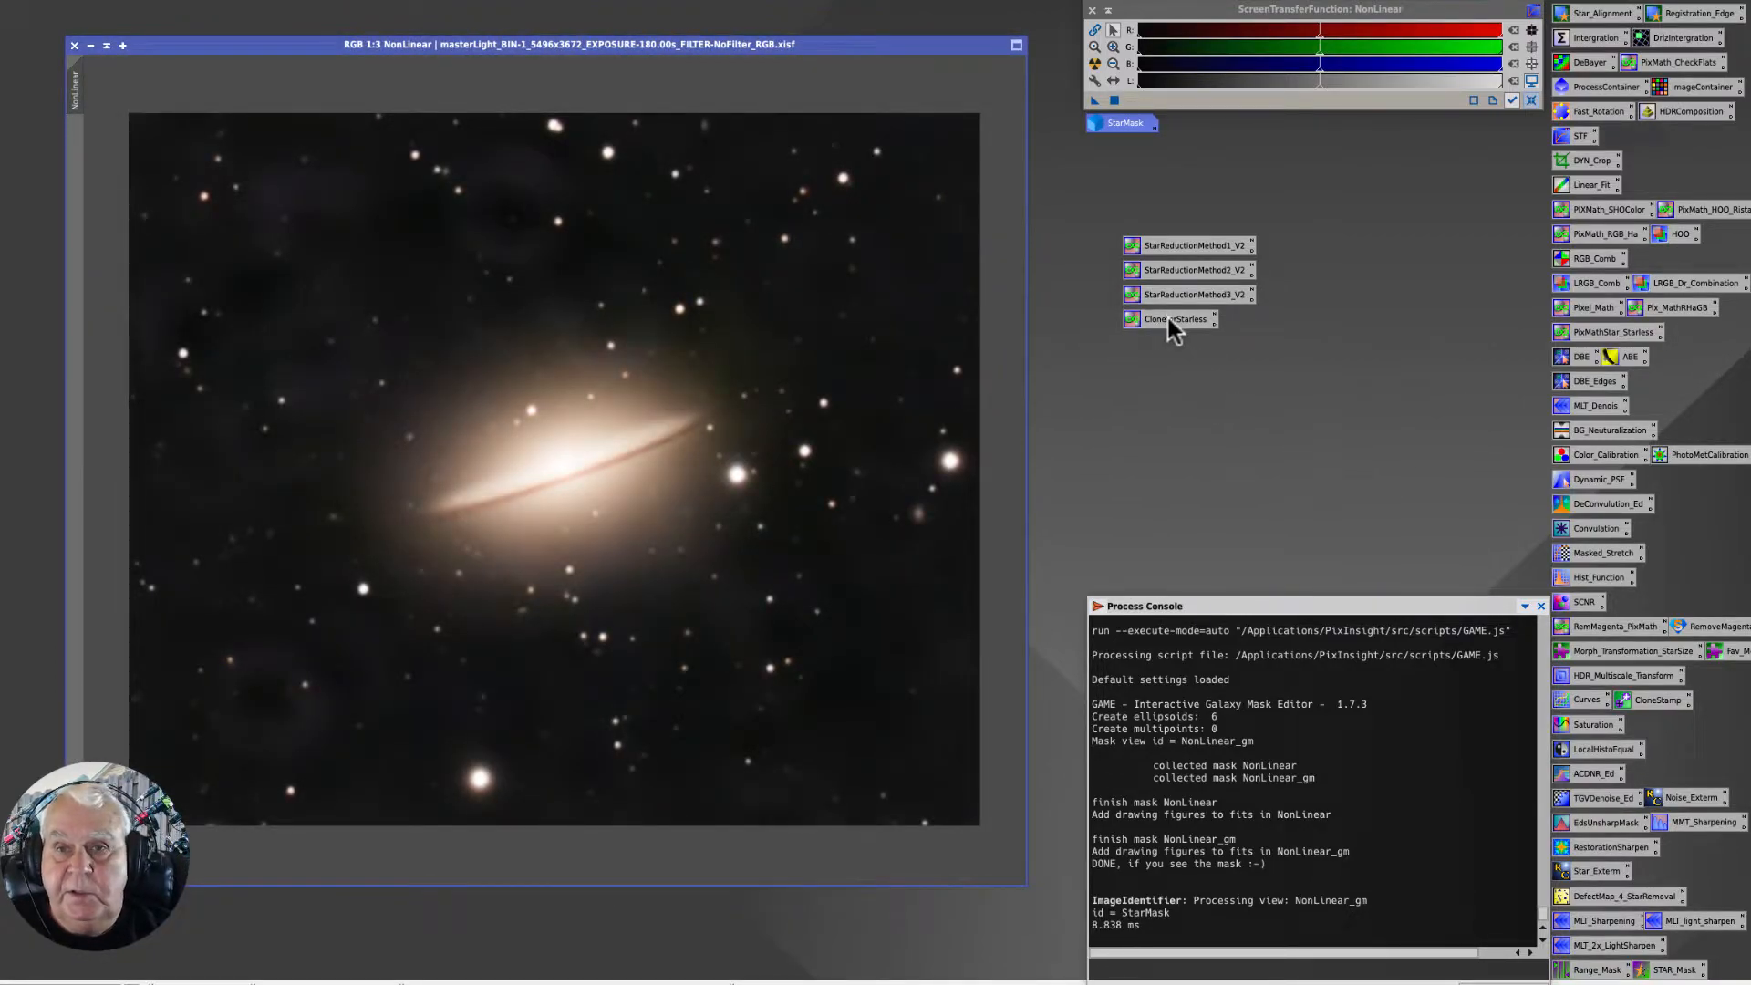
{"action": "left_click_drag", "start_coordinate": [1165, 321], "coordinate": [599, 454]}
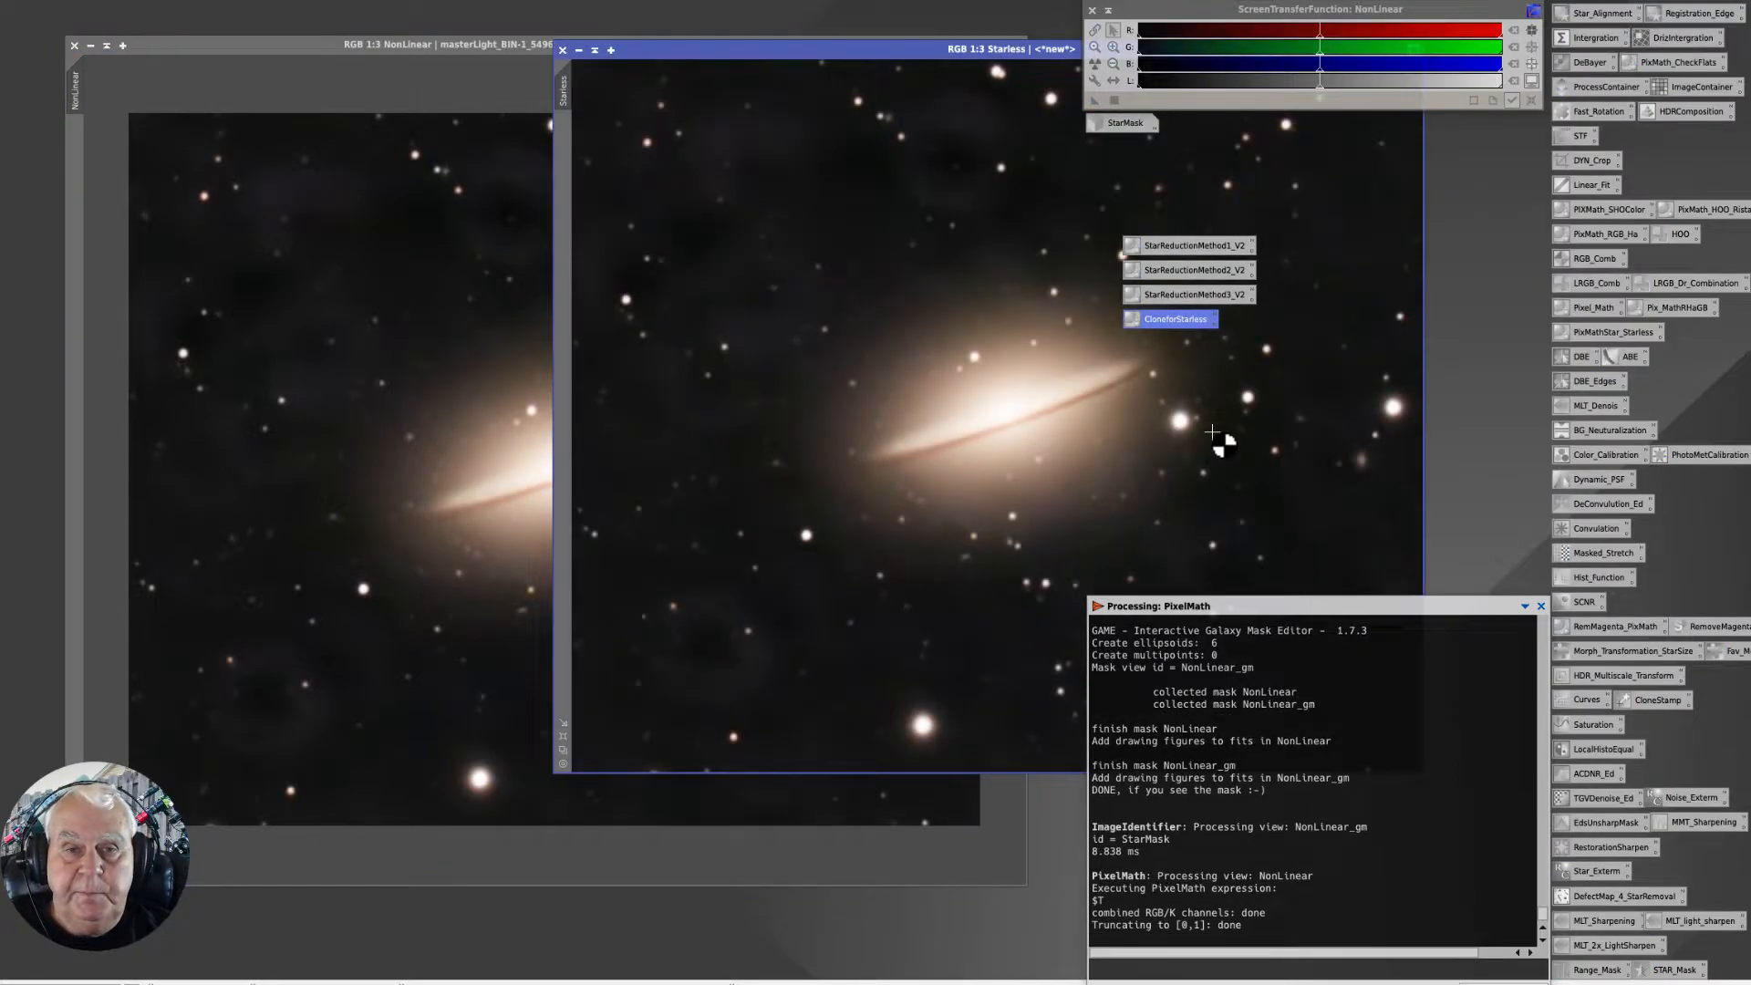
{"action": "left_click_drag", "start_coordinate": [786, 50], "coordinate": [738, 91]}
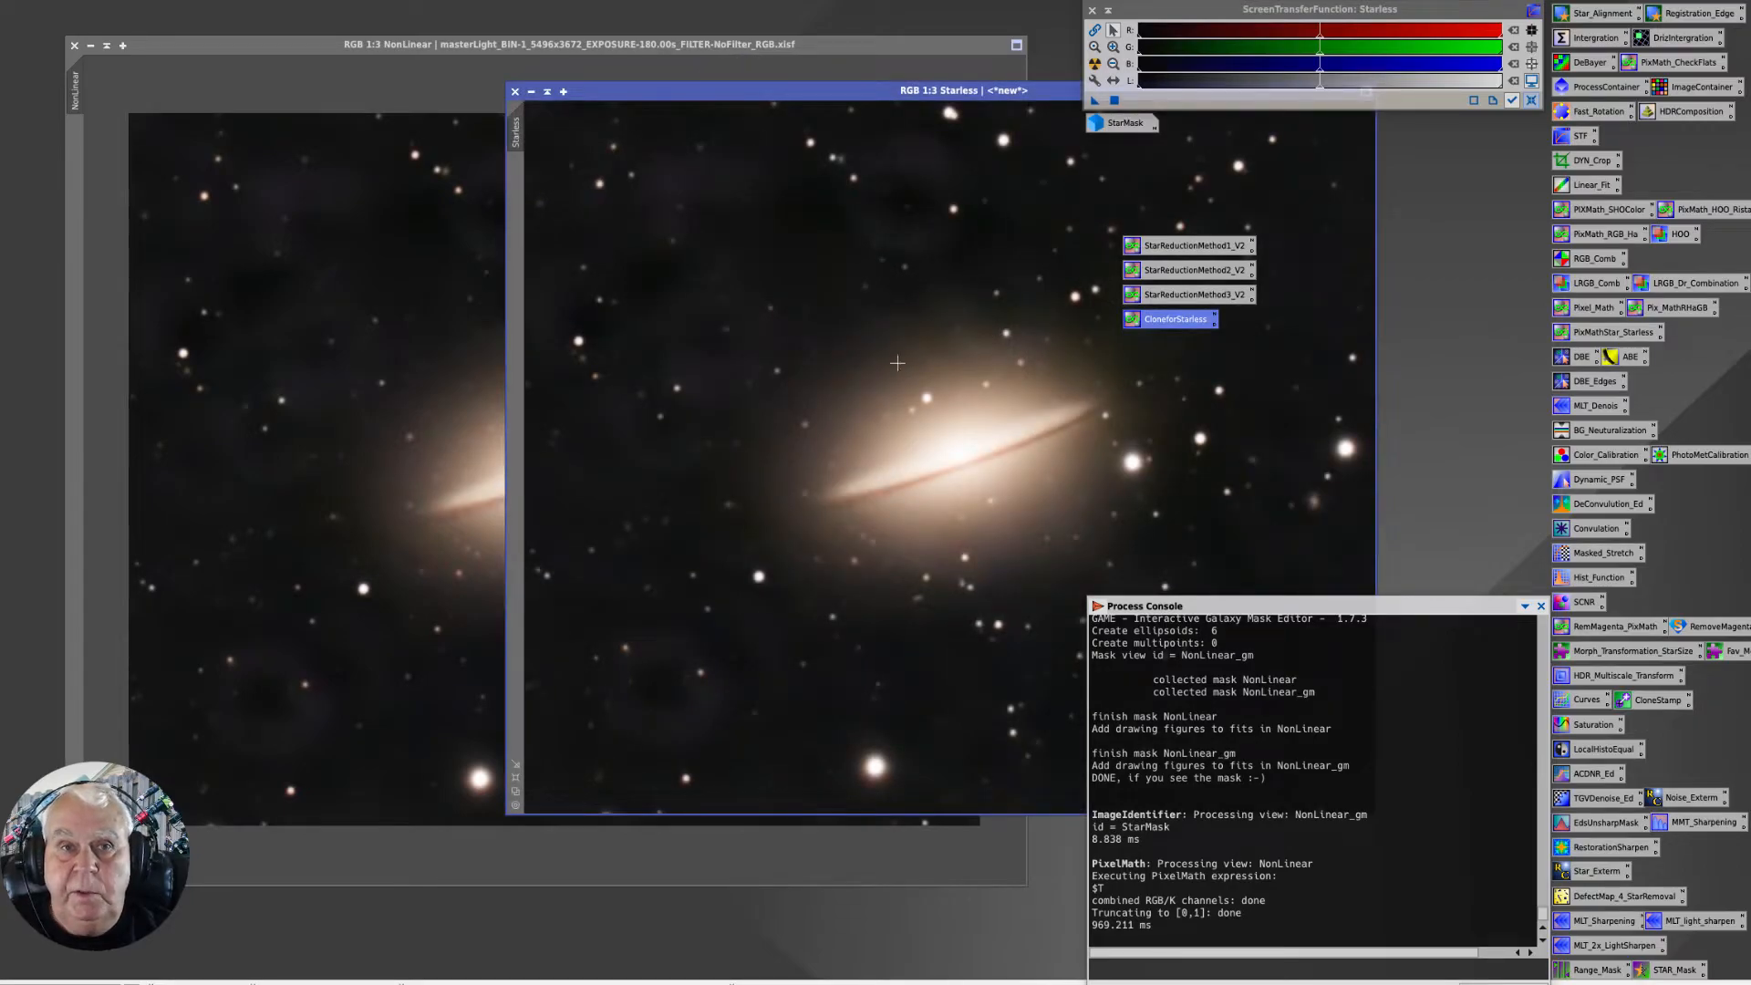
Try the manual alternative of cloning the NonLinear image and opening the clone's identifier for editing.
{"action": "mouse_move", "coordinate": [516, 142]}
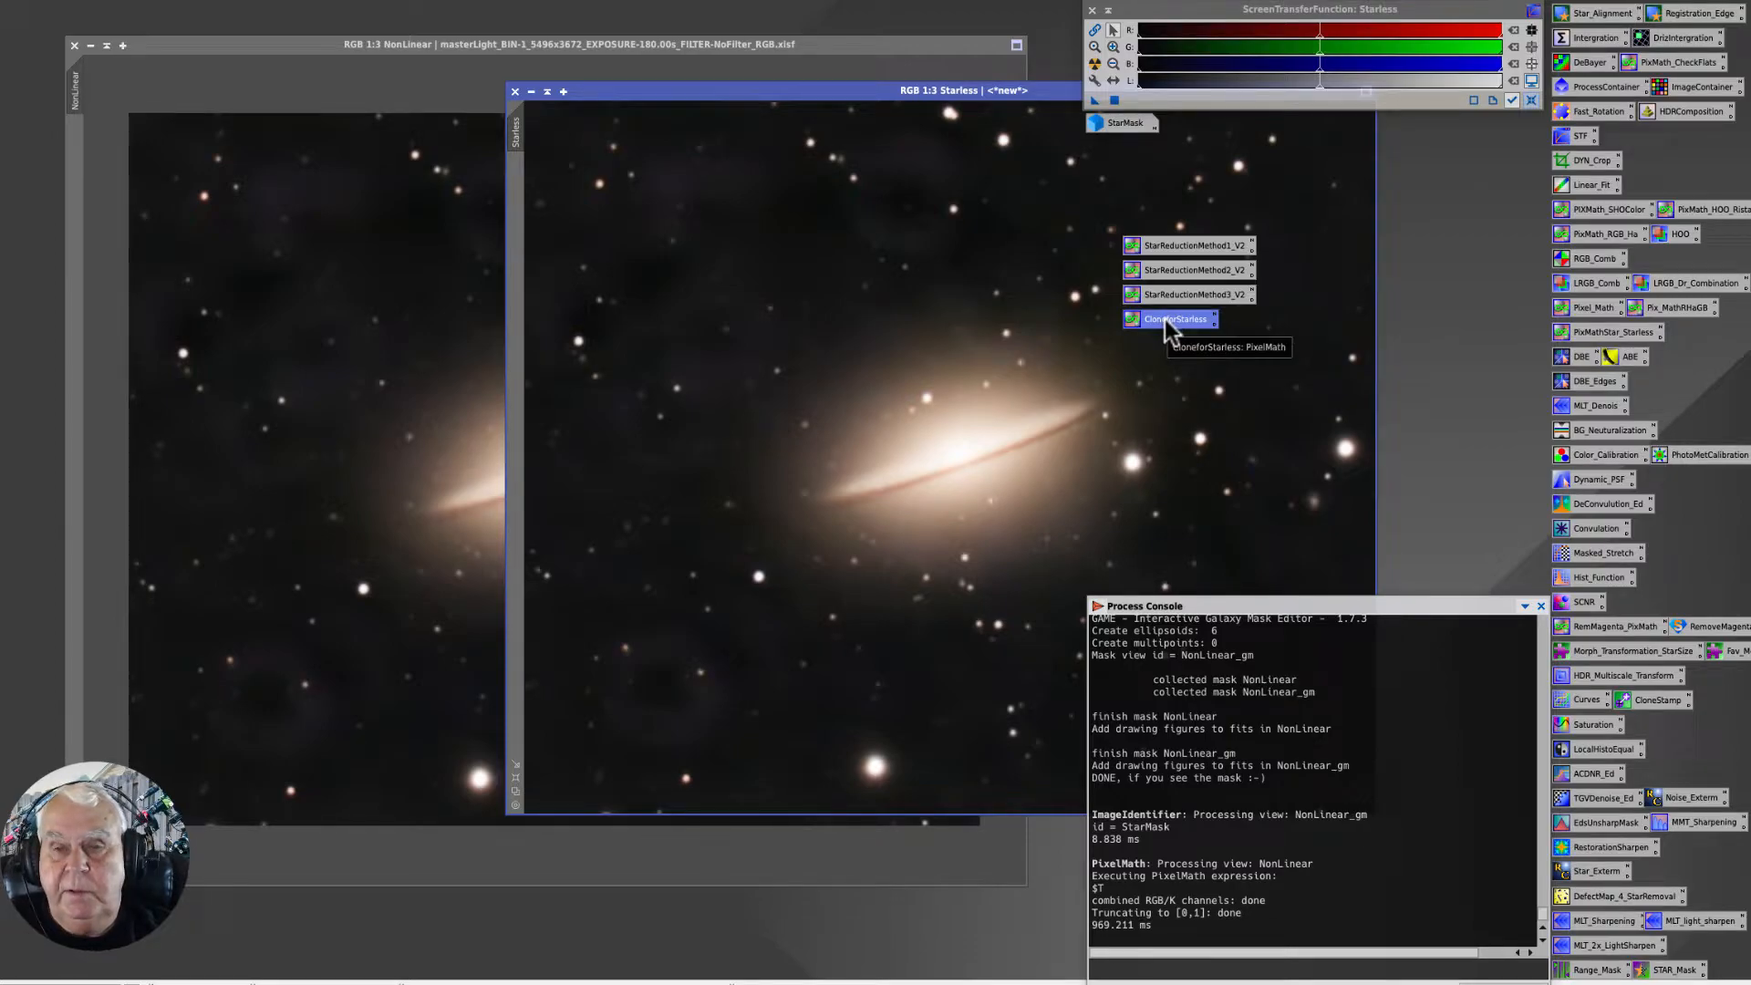
{"action": "left_click", "coordinate": [76, 97]}
{"action": "left_click_drag", "start_coordinate": [6, 135], "coordinate": [0, 106]}
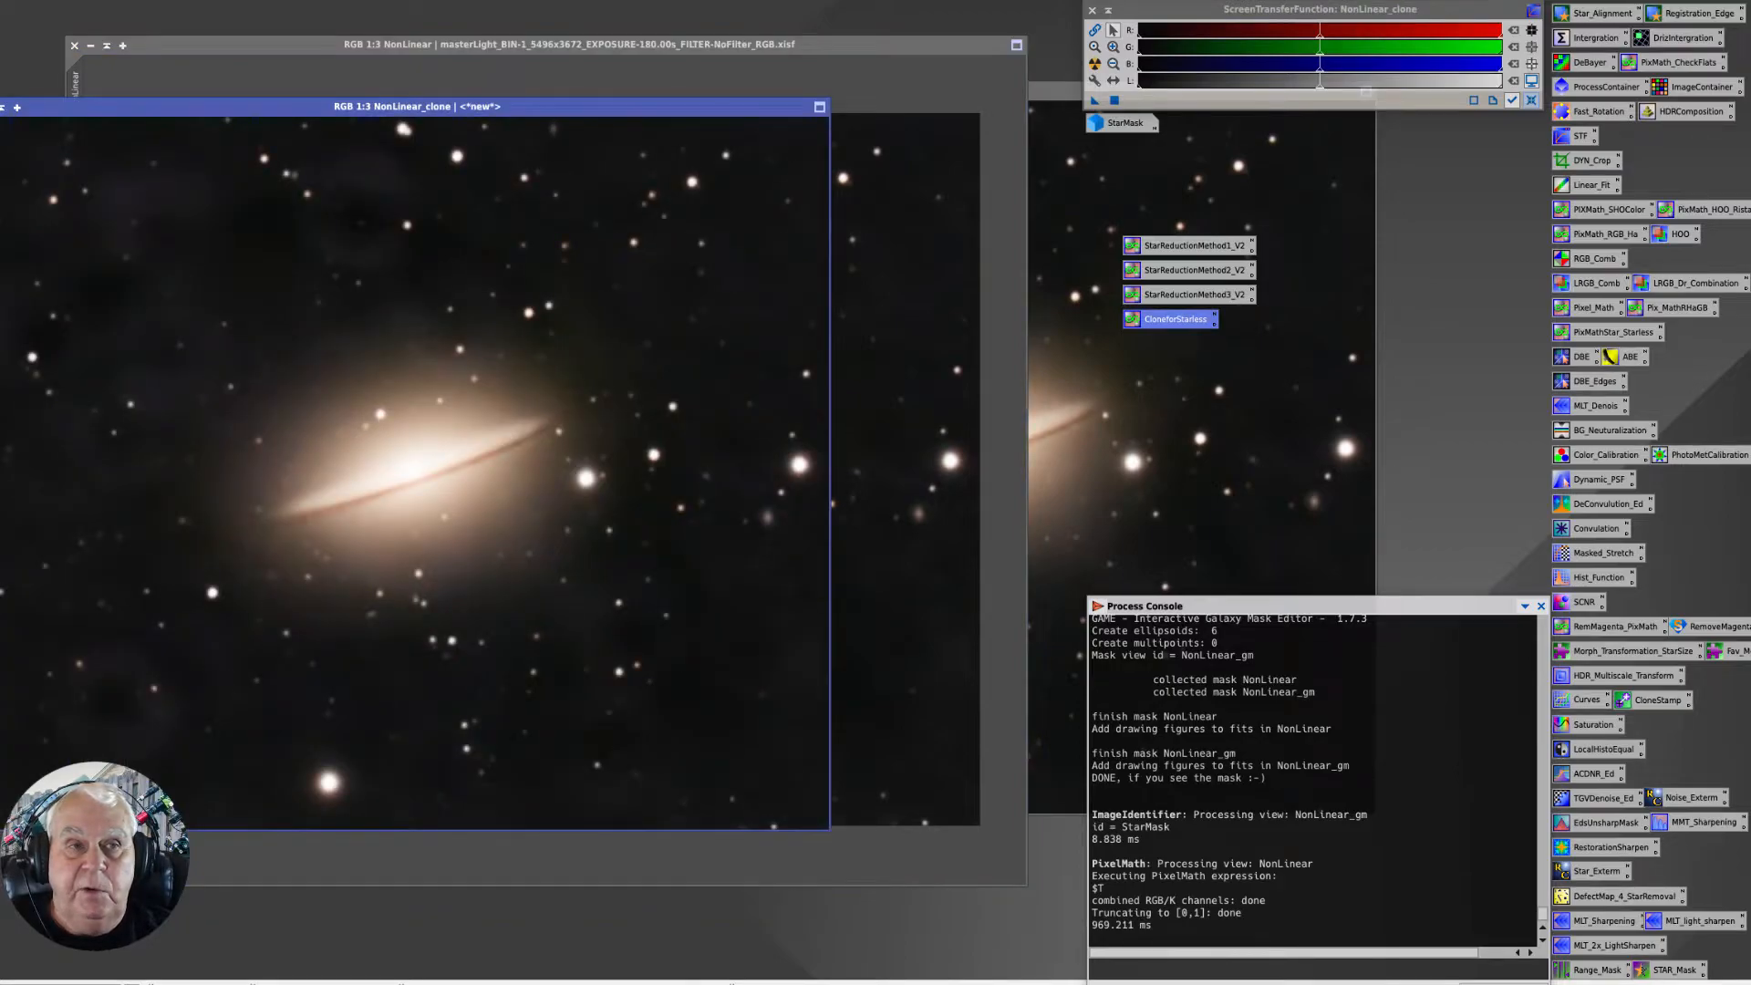
{"action": "right_click", "coordinate": [0, 159]}
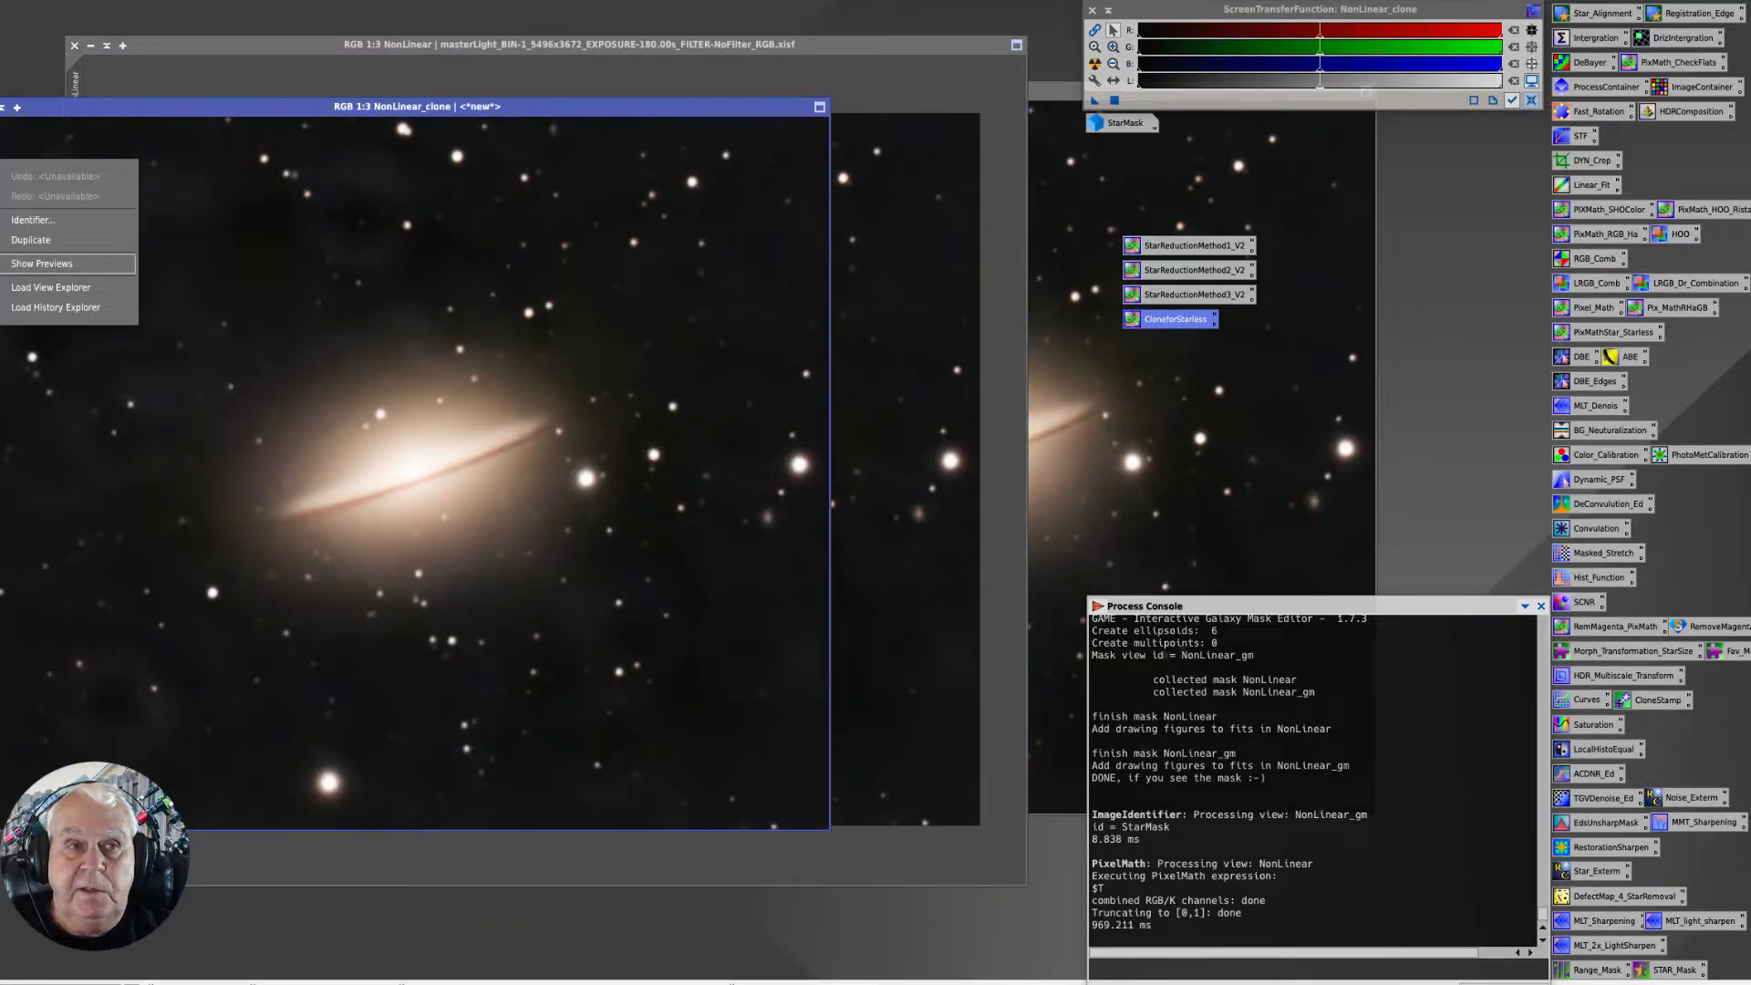
{"action": "left_click", "coordinate": [9, 219]}
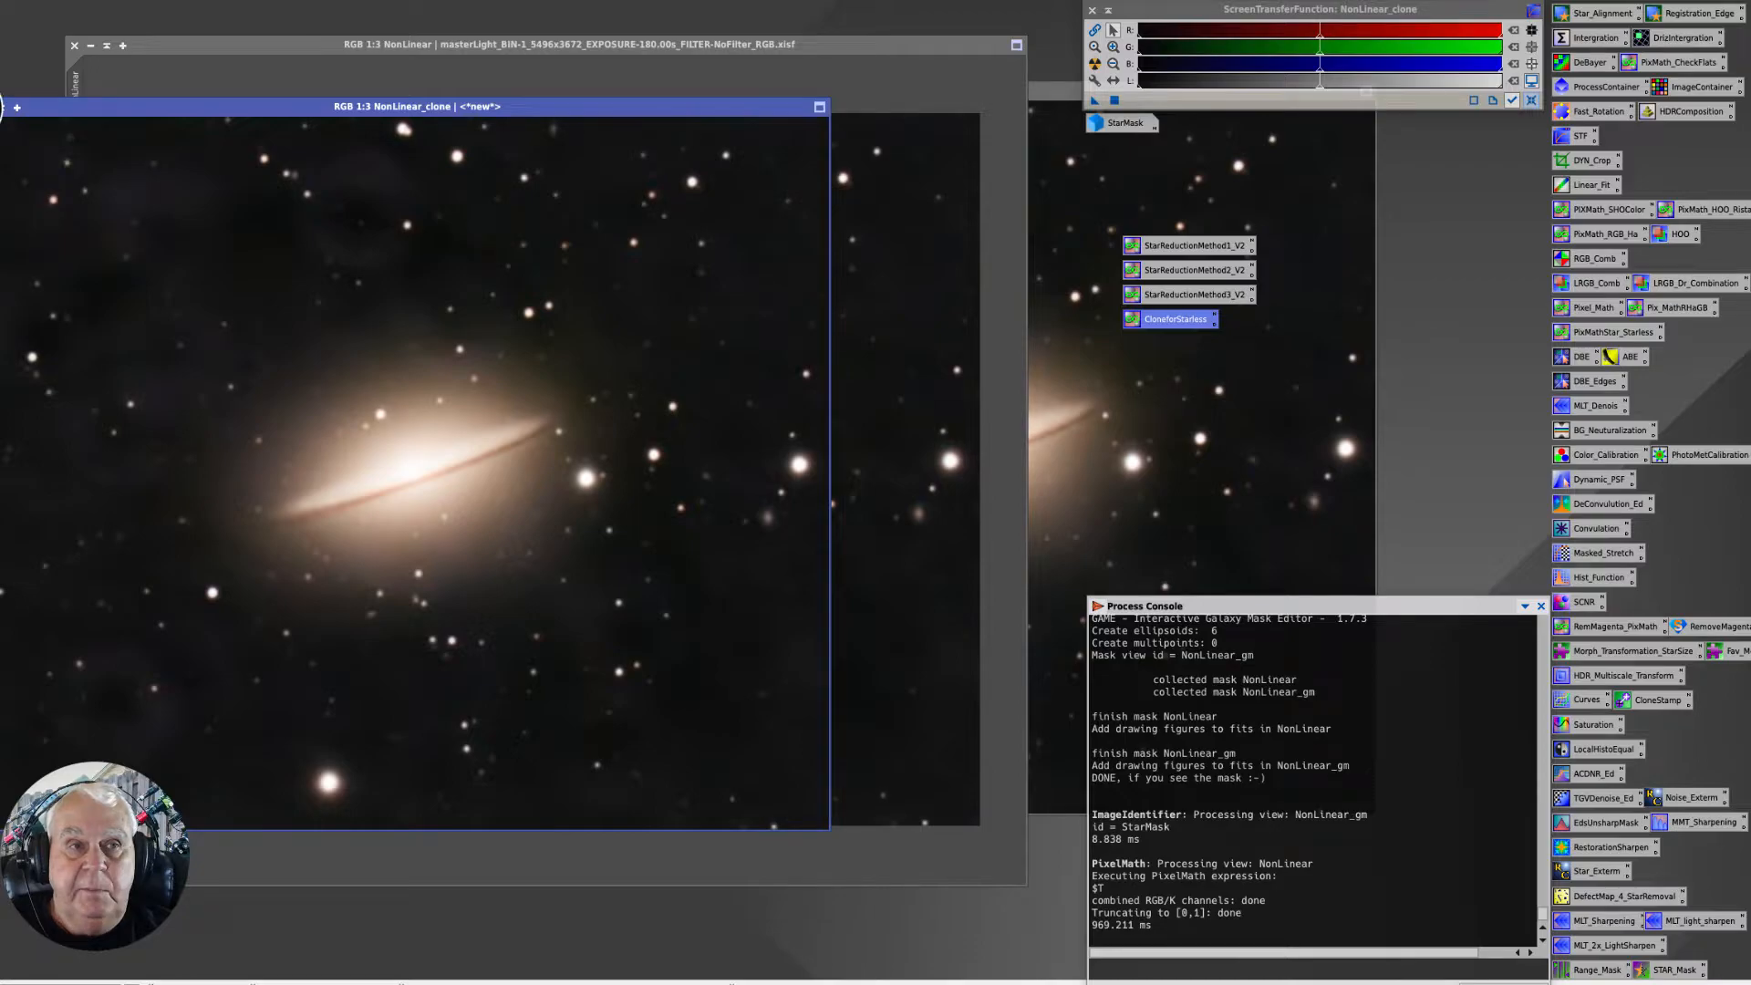
Arrange the NonLinear and Starless image windows next to each other, with Starless in front.
{"action": "left_click", "coordinate": [319, 52]}
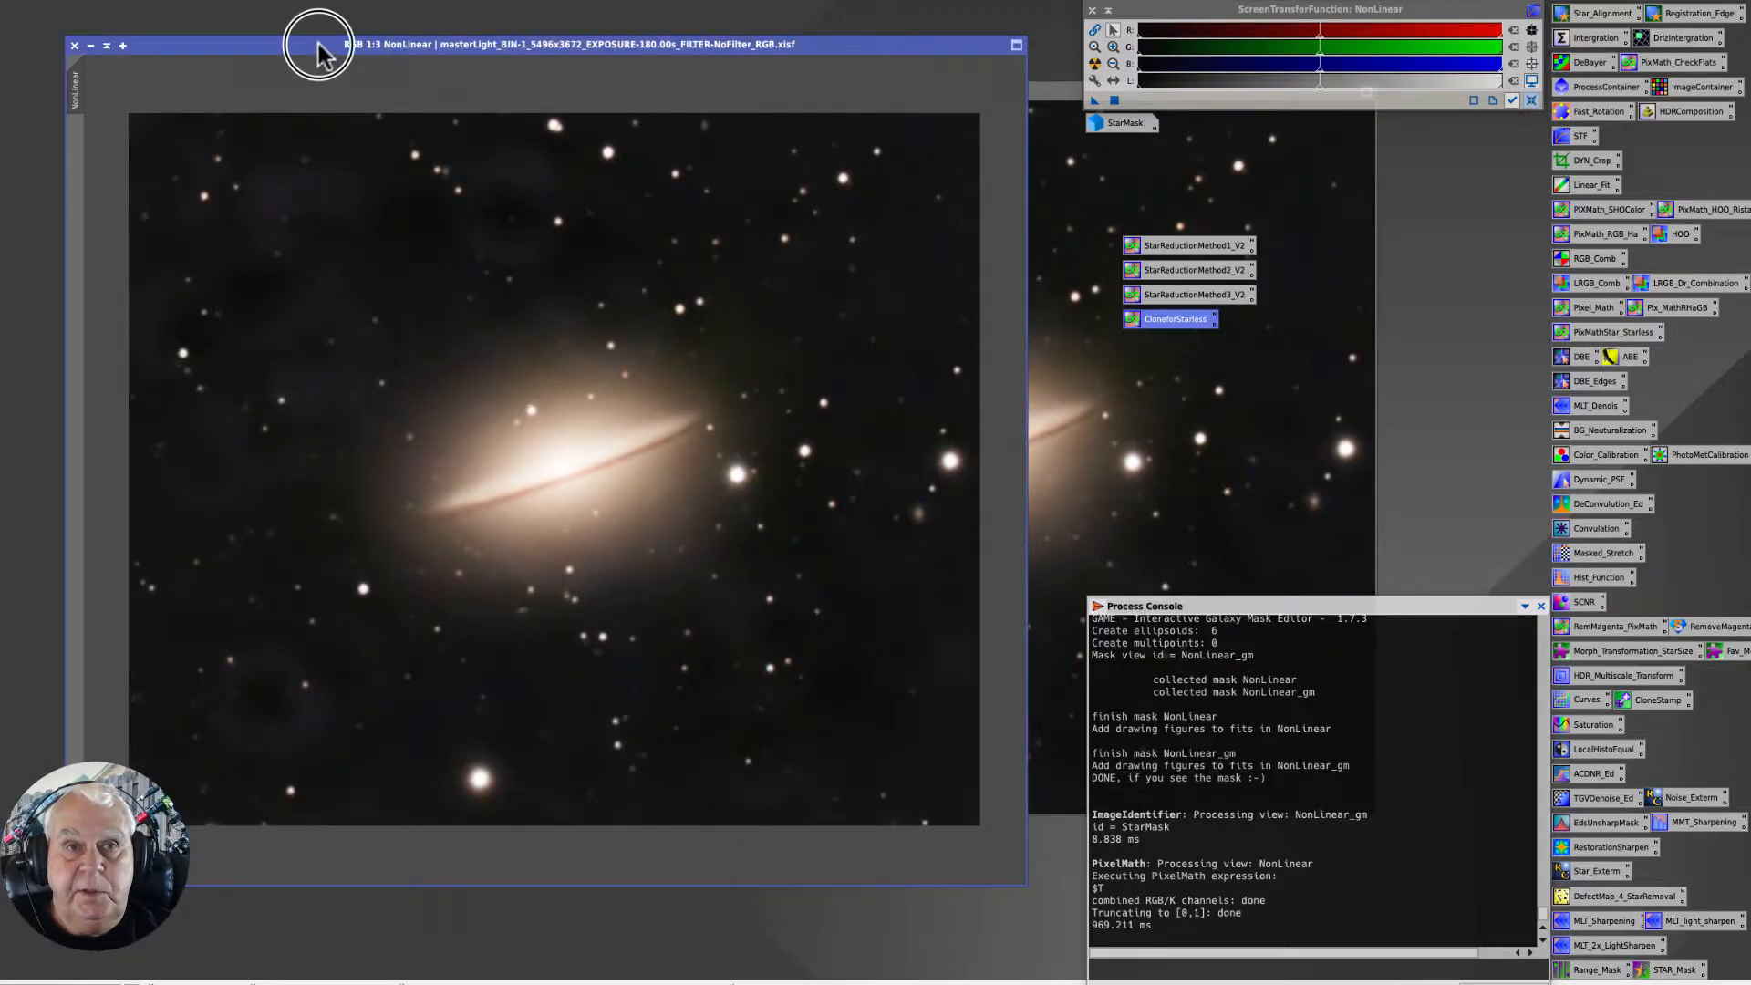
{"action": "left_click_drag", "start_coordinate": [320, 51], "coordinate": [215, 28]}
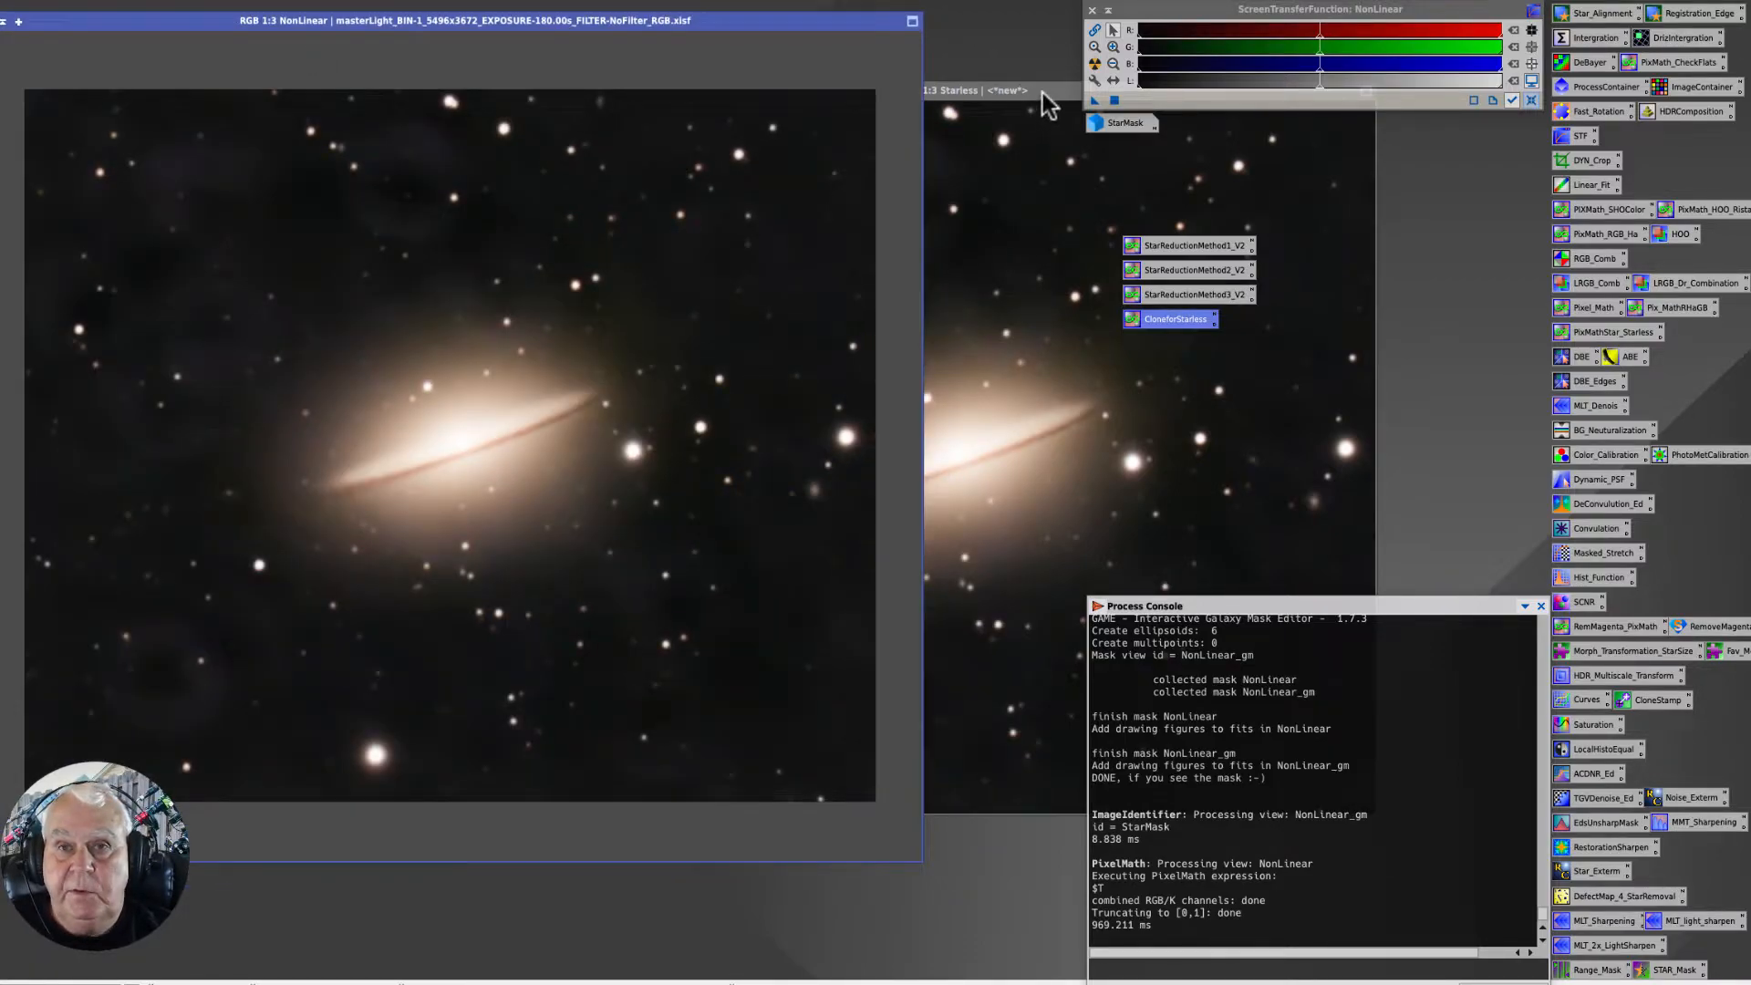
{"action": "left_click_drag", "start_coordinate": [1043, 92], "coordinate": [1048, 89]}
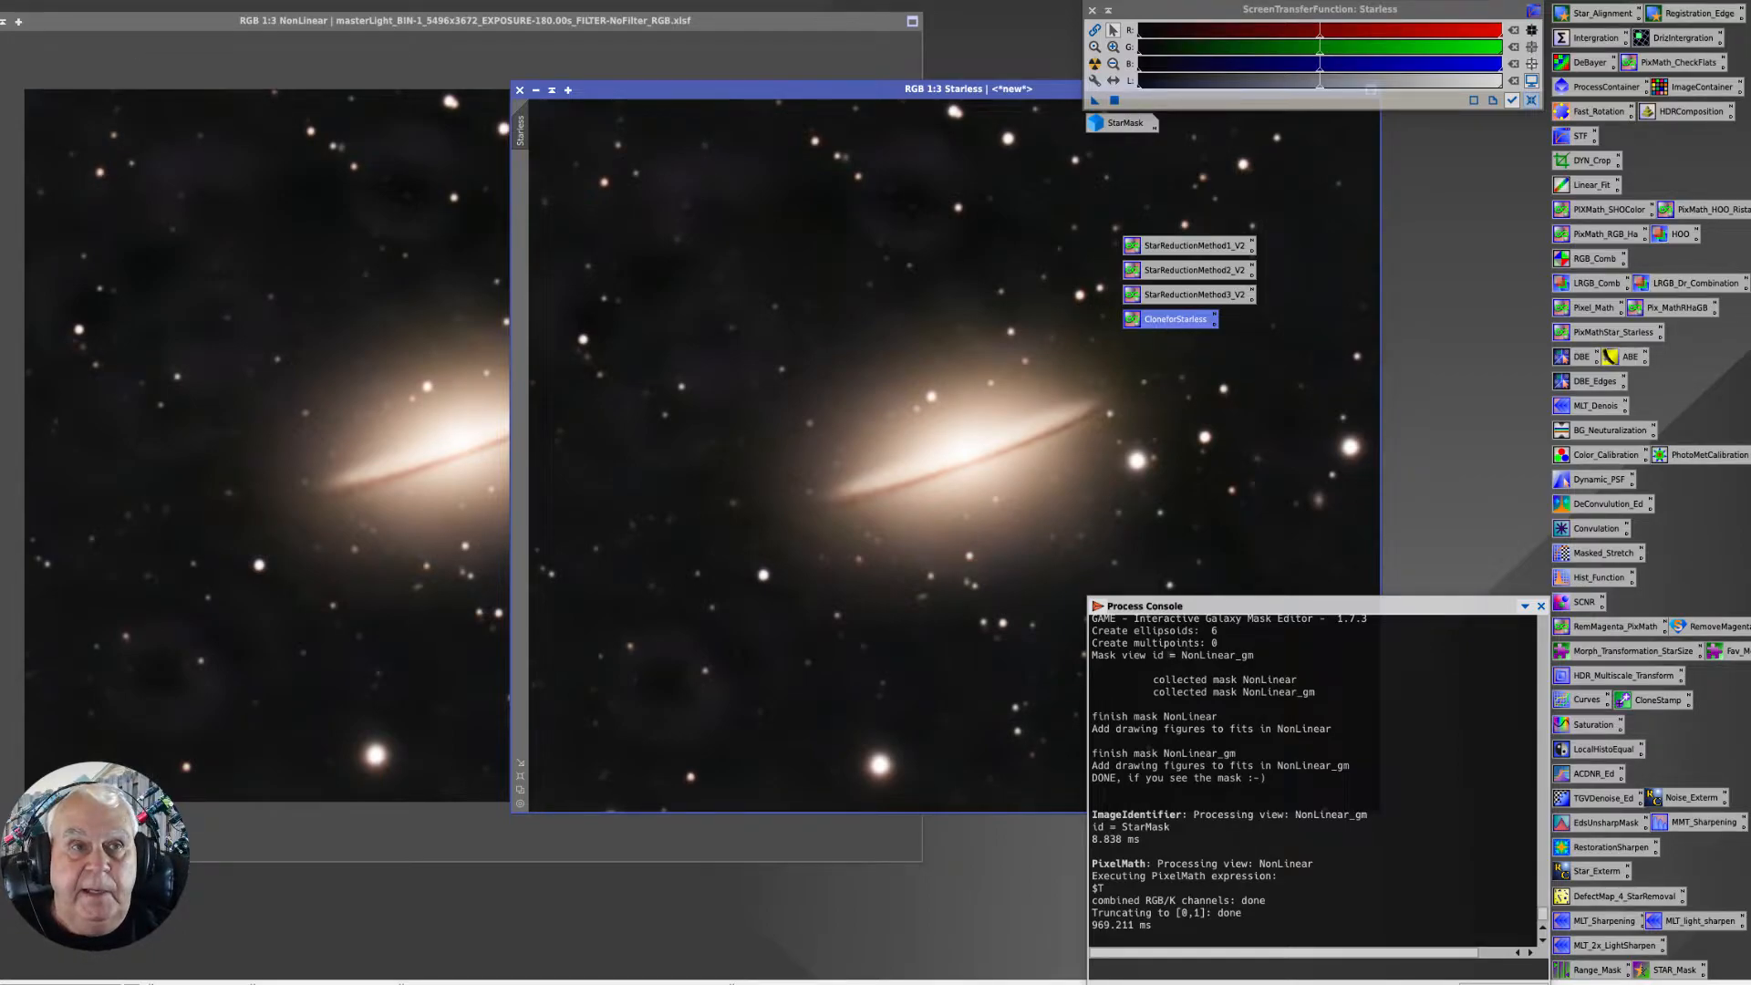
Iconize the NonLinear image, move the Starless window into the freed space, and rename the NonLinear icon Sombrero.
{"action": "left_click", "coordinate": [4, 20]}
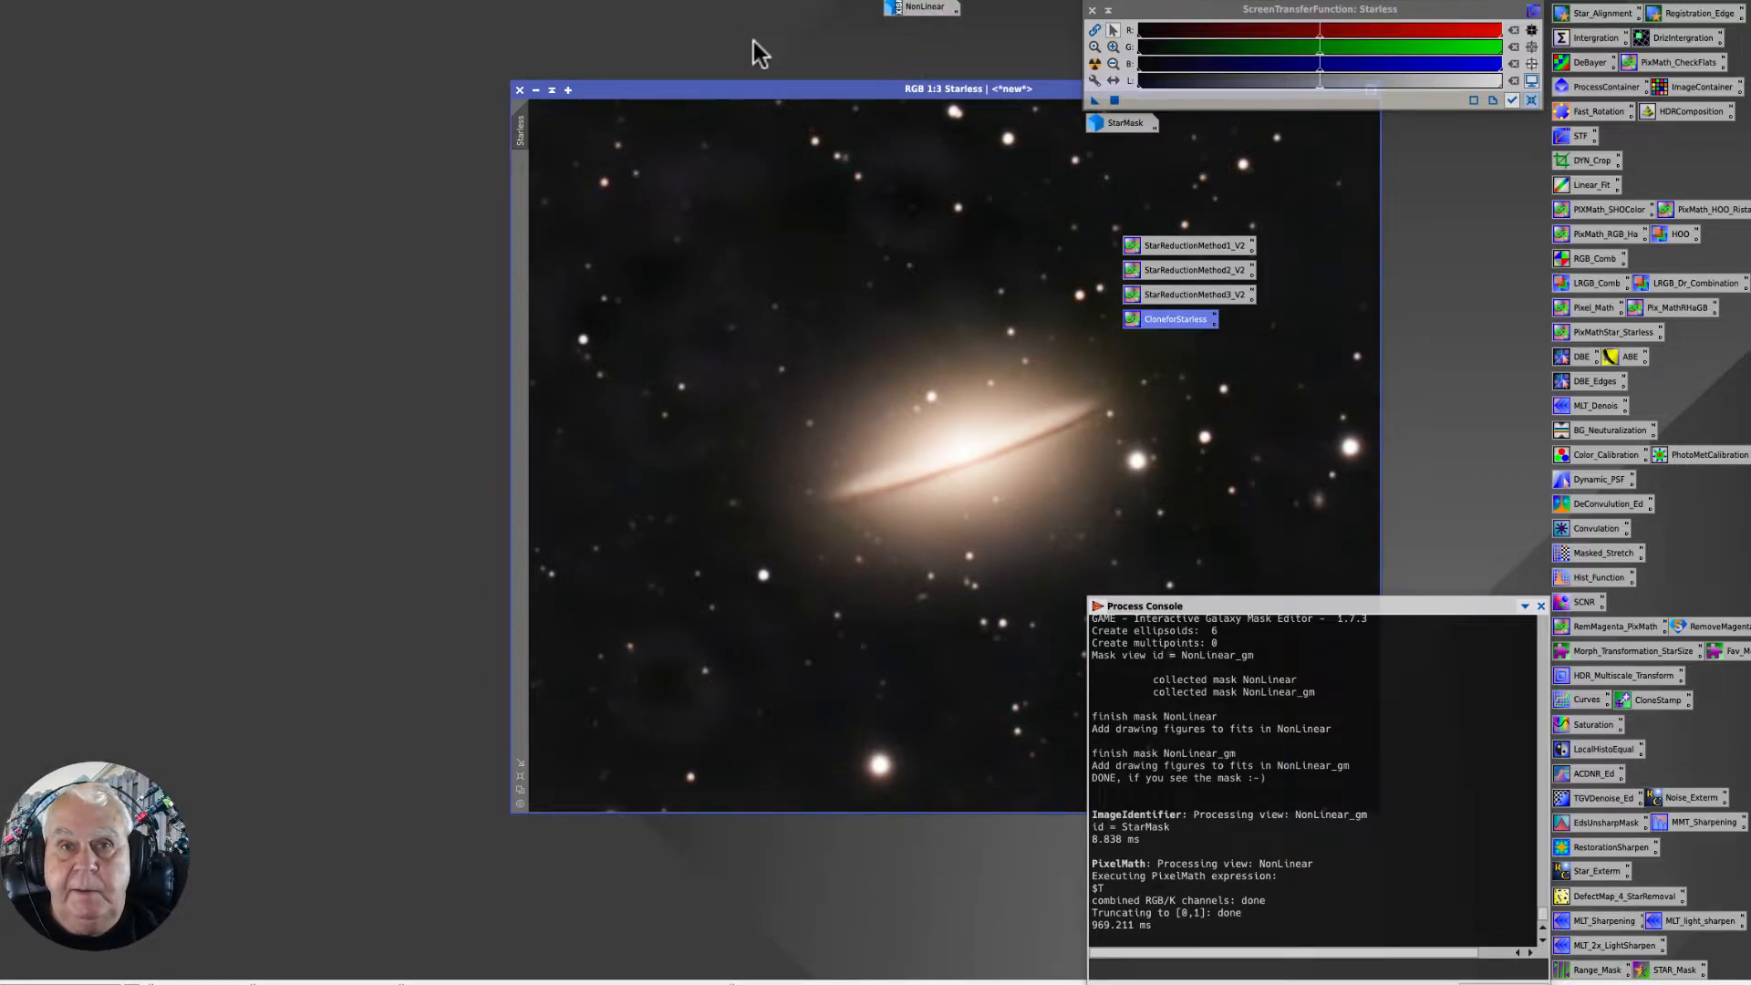
{"action": "left_click_drag", "start_coordinate": [771, 90], "coordinate": [337, 81]}
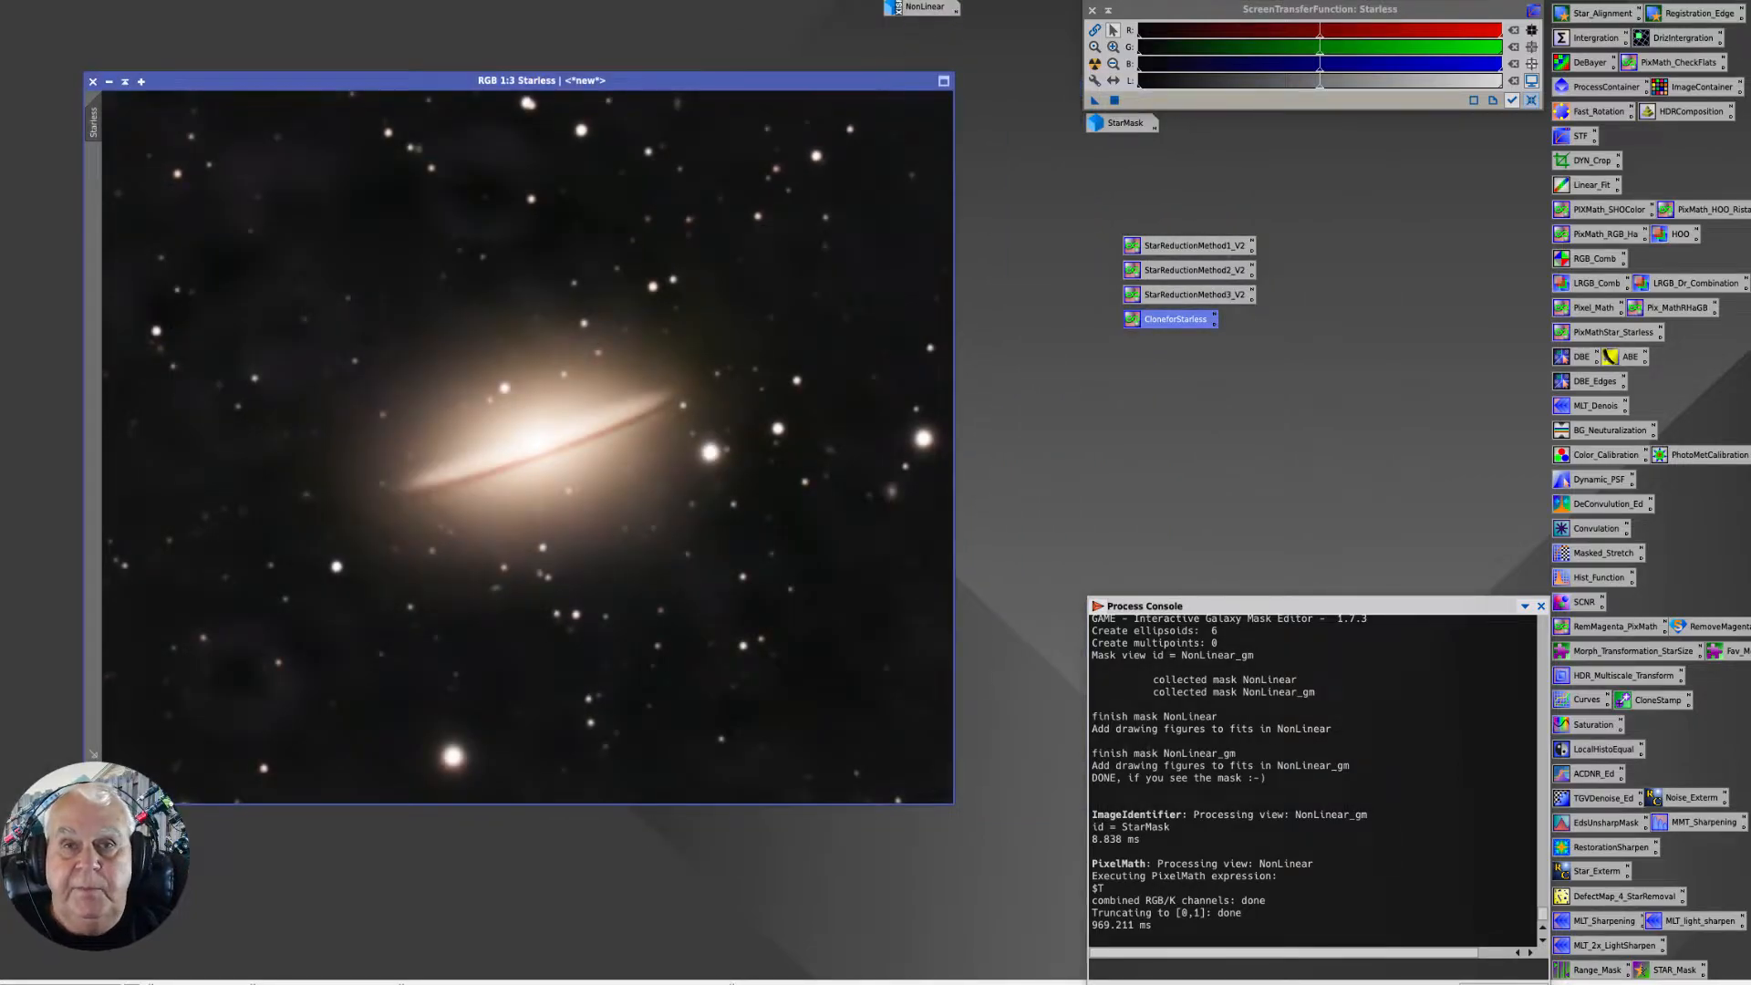
{"action": "right_click", "coordinate": [924, 9]}
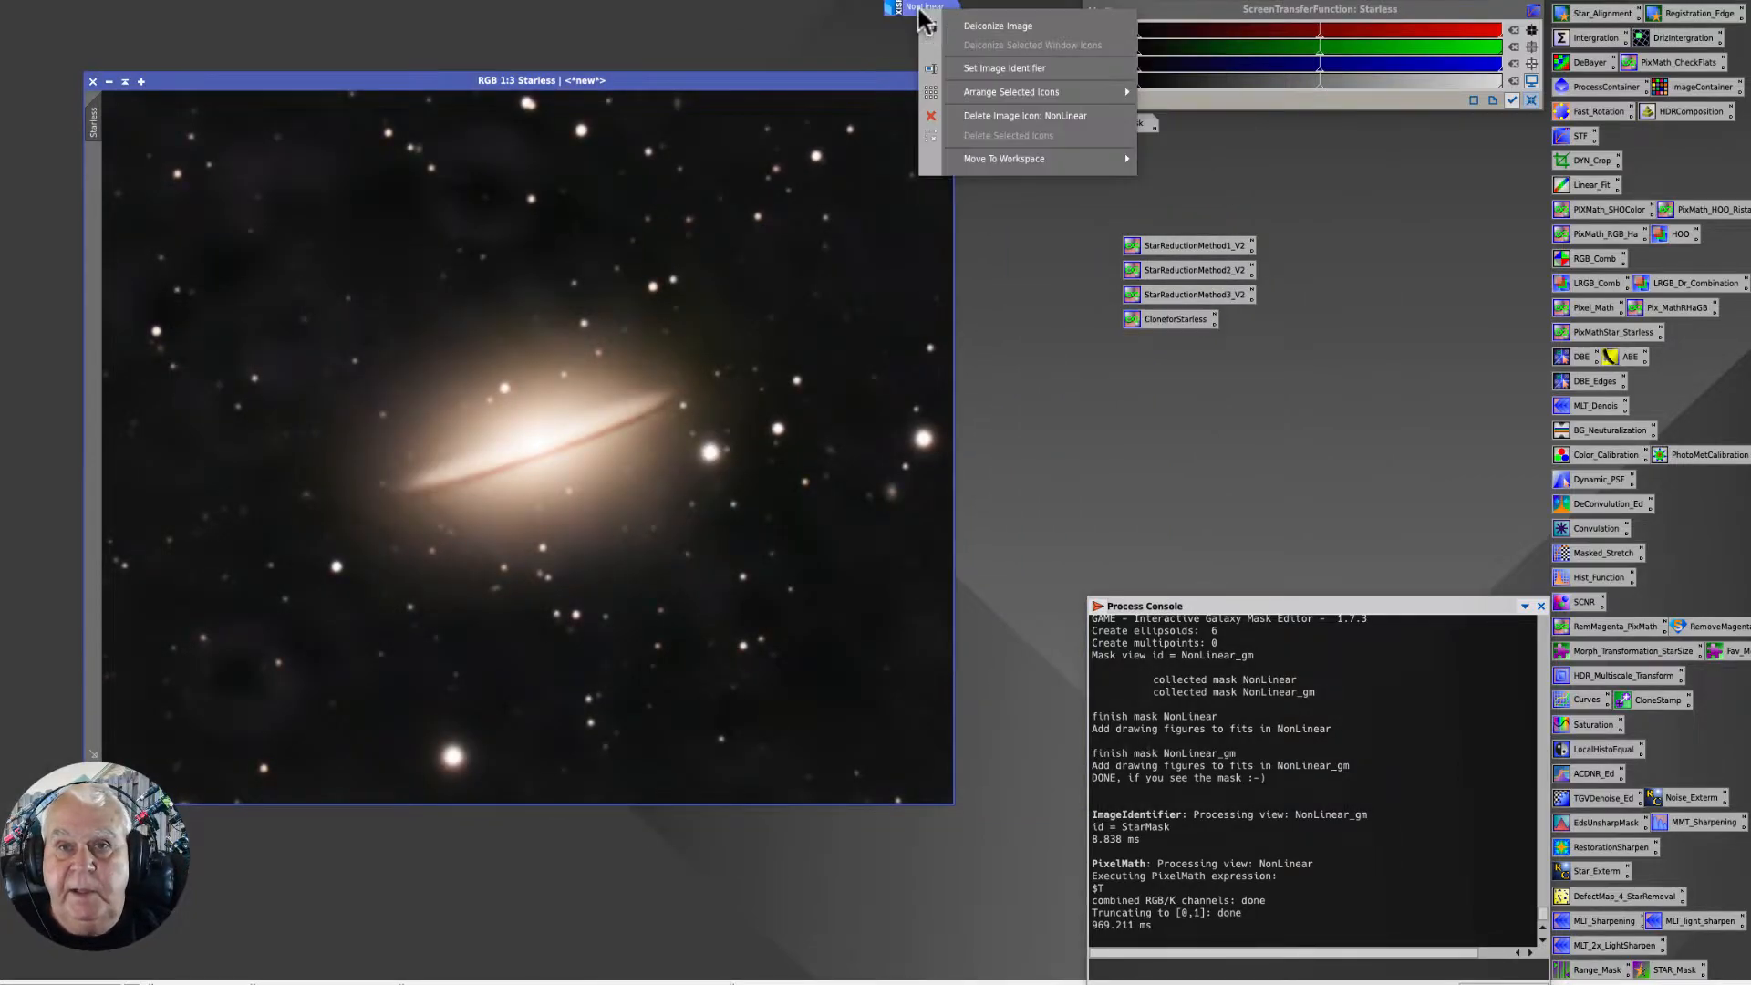
{"action": "left_click", "coordinate": [957, 69]}
{"action": "type", "text": "Sombrero"}
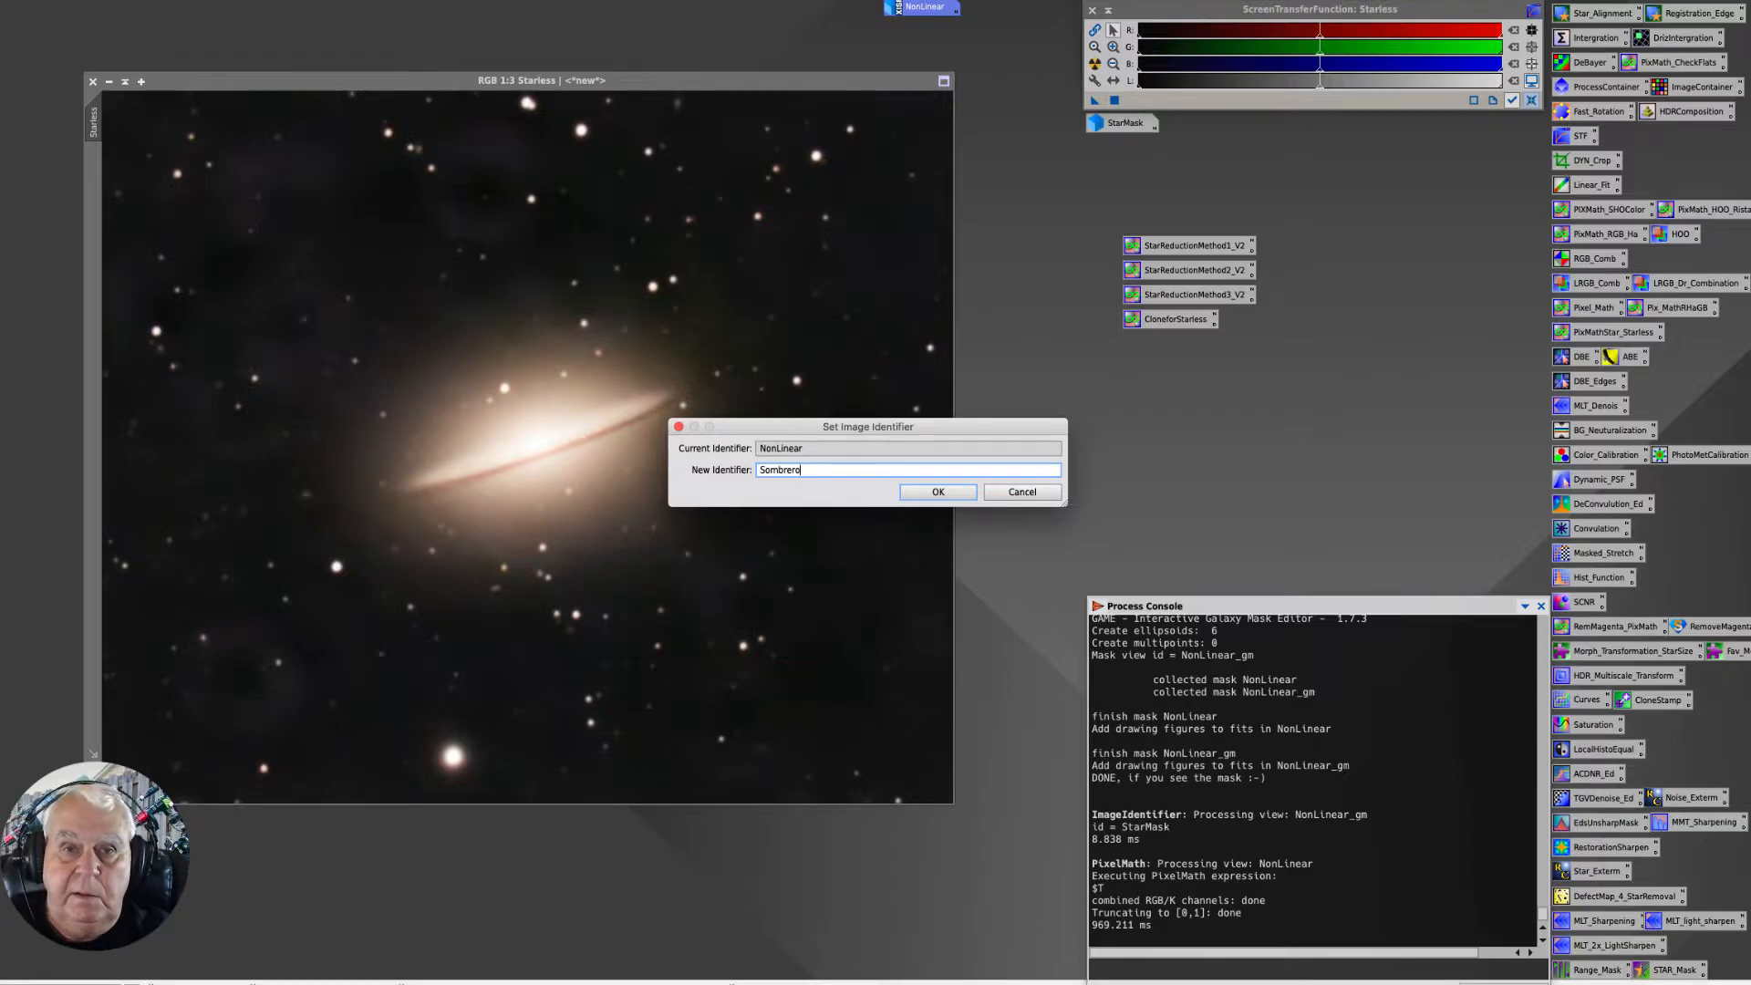
{"action": "key", "text": "Return"}
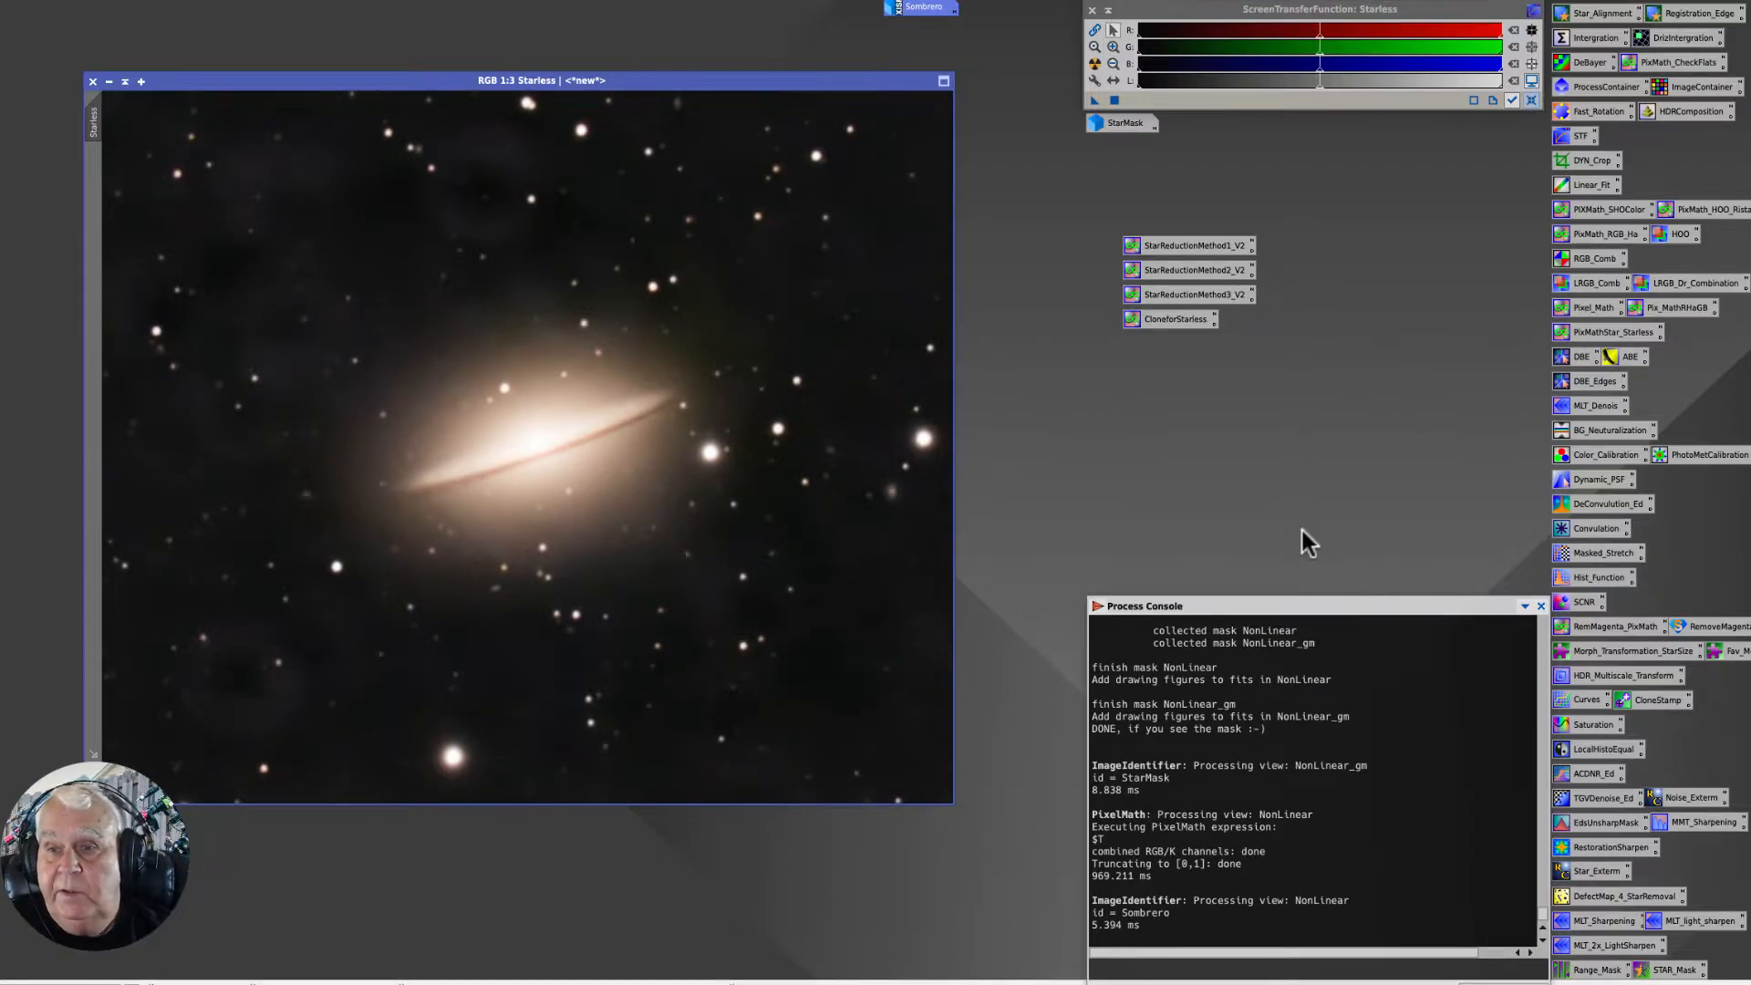
Remove the stars from the Starless image with StarXTerminator, leaving Generate Star Image, Unscreen Stars and Linear off.
{"action": "double_click", "coordinate": [1600, 869]}
{"action": "left_click", "coordinate": [1220, 189]}
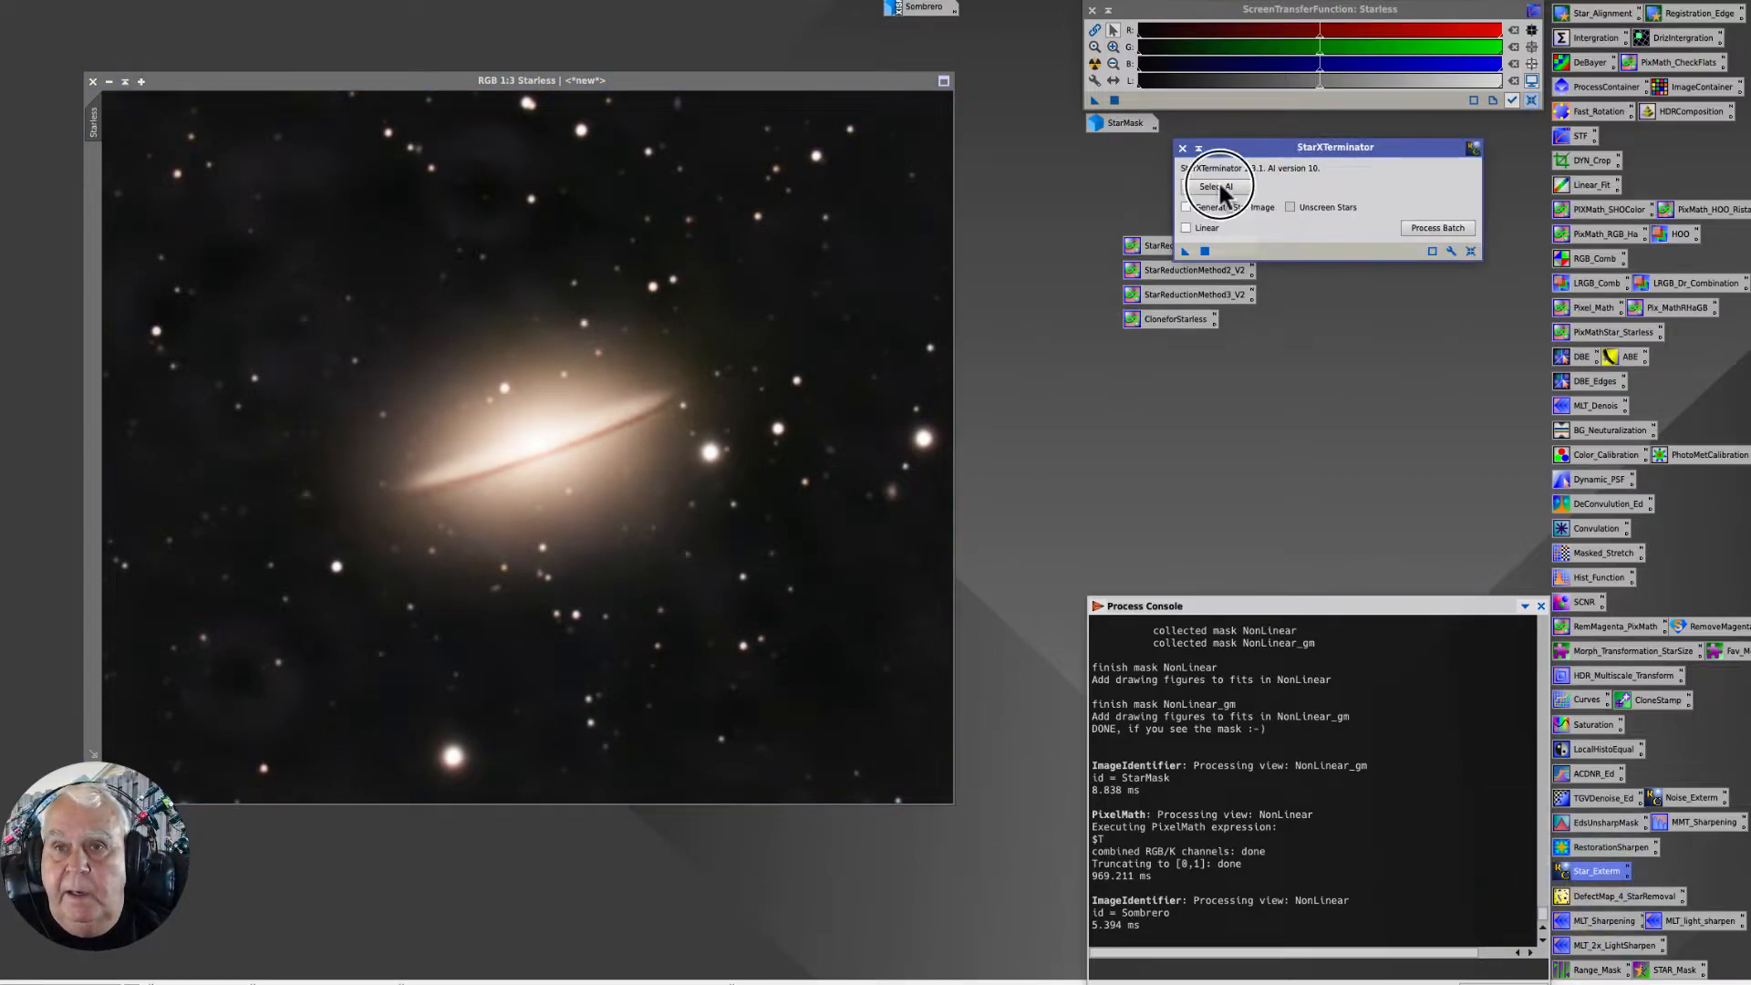
{"action": "left_click_drag", "start_coordinate": [1274, 149], "coordinate": [1102, 391]}
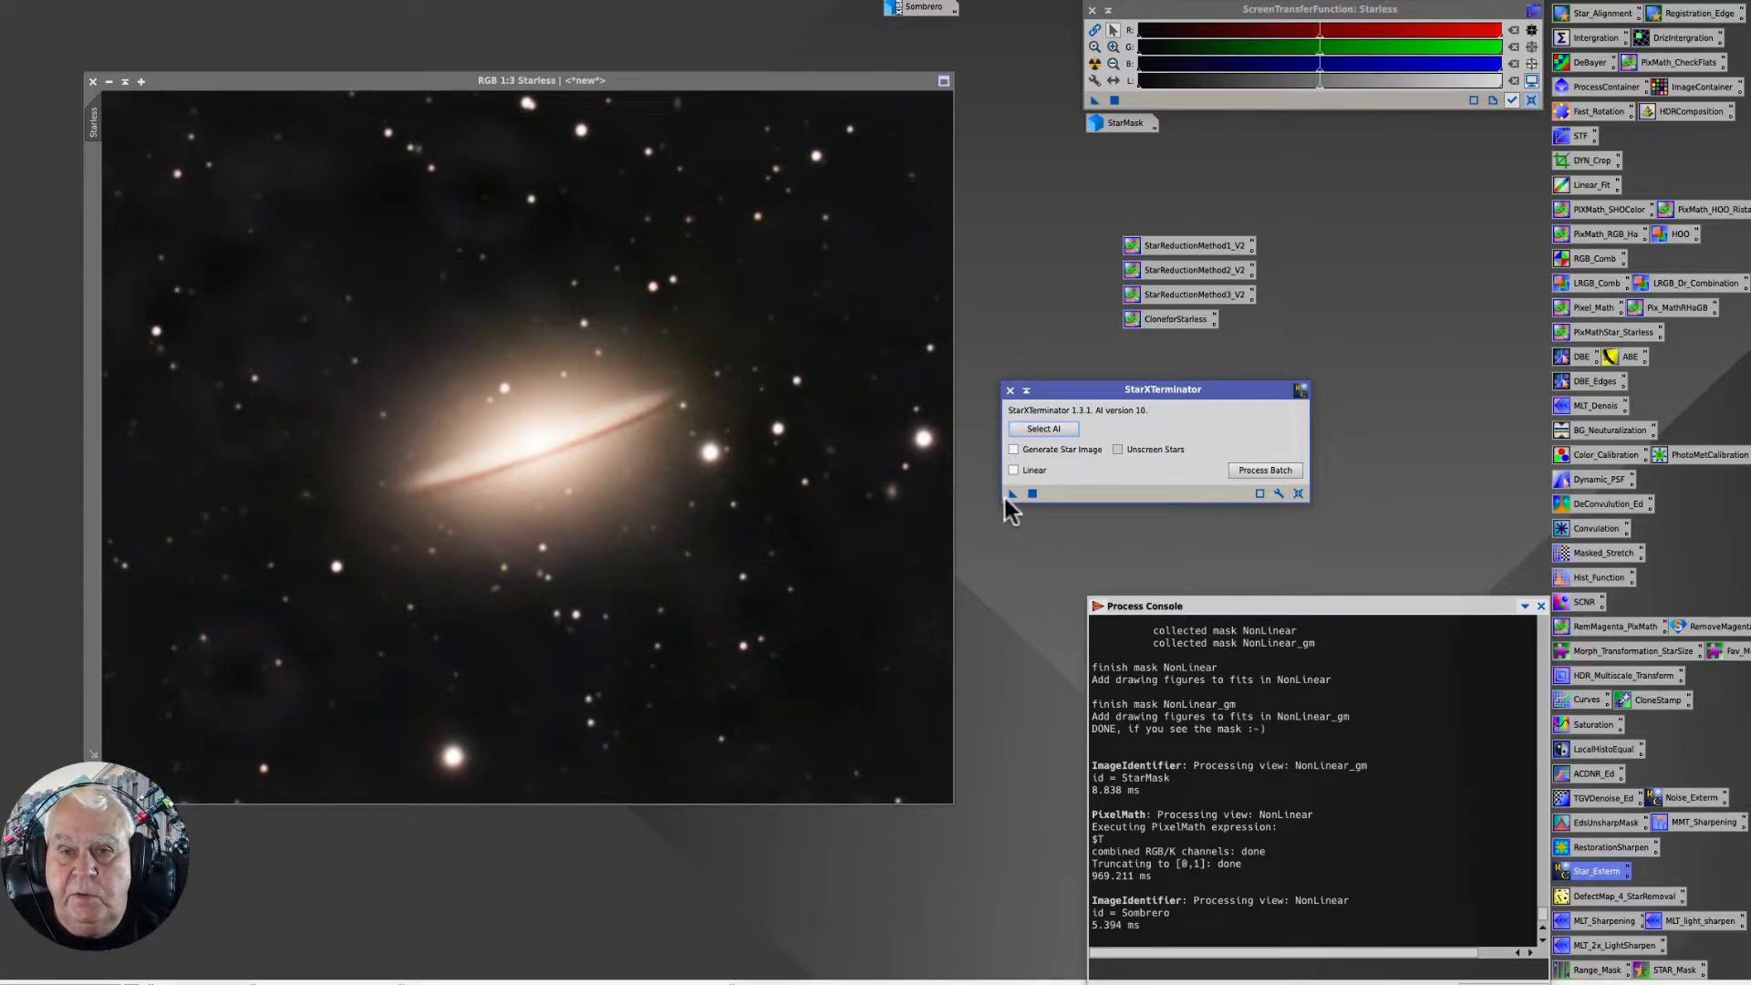
{"action": "left_click_drag", "start_coordinate": [1013, 494], "coordinate": [540, 502]}
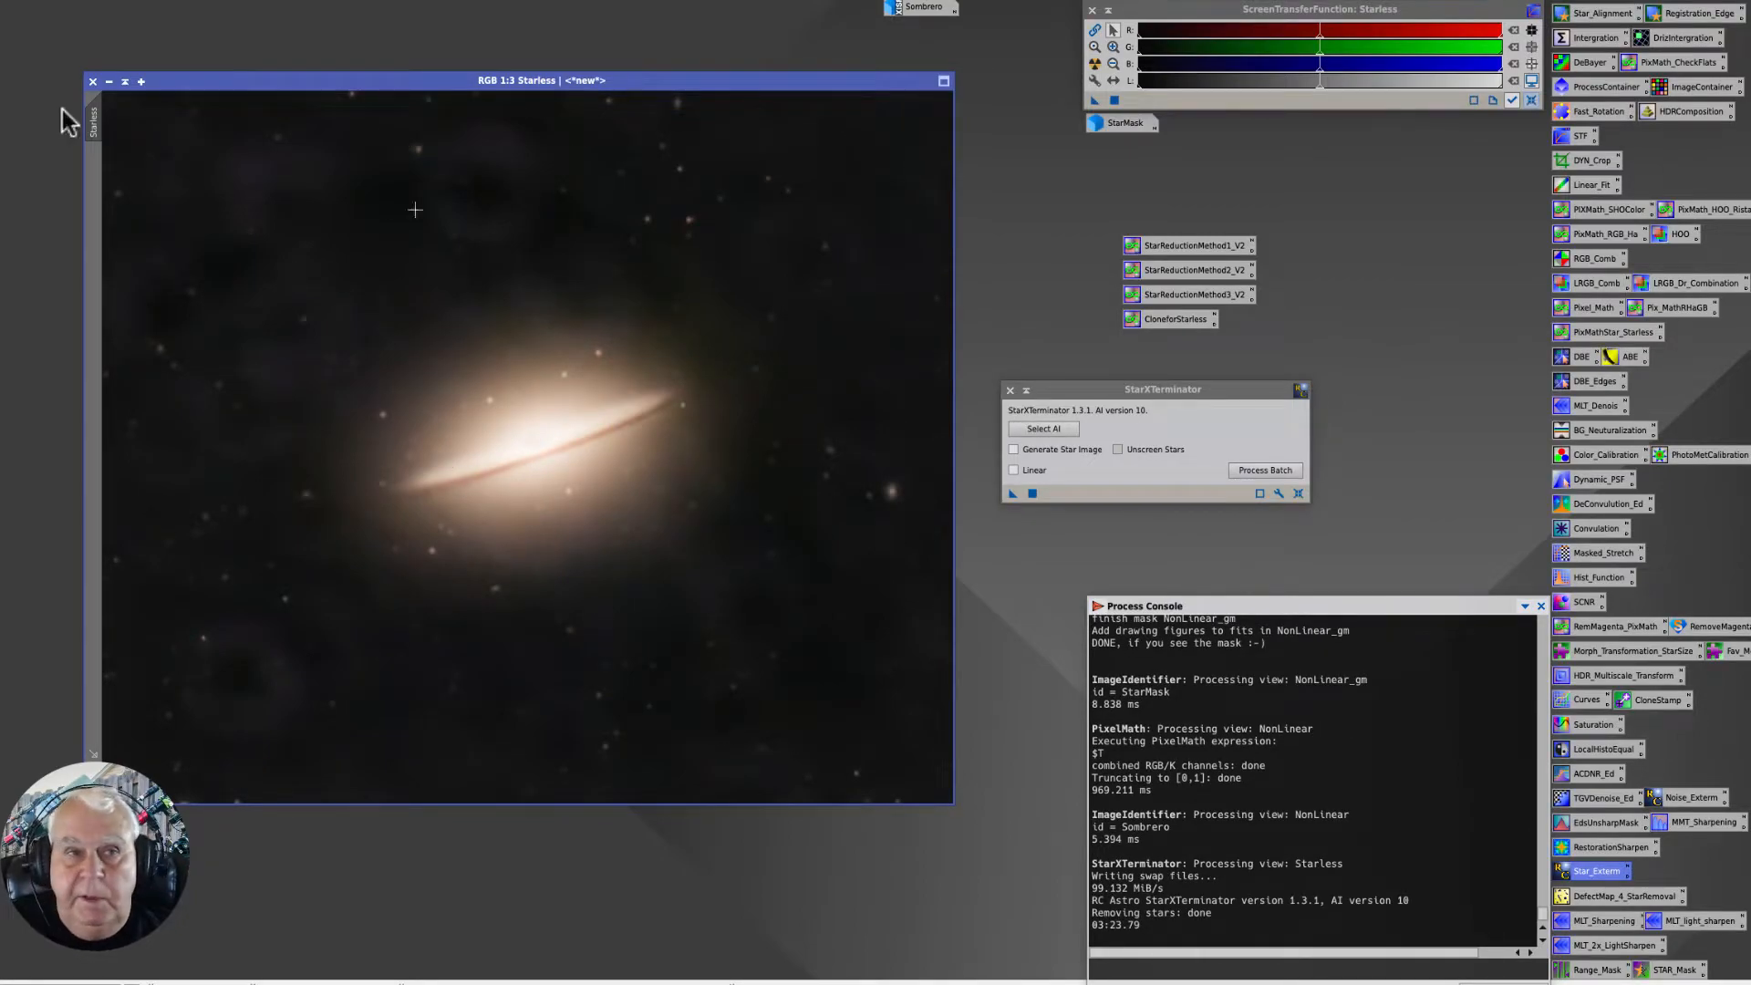
Iconize the Starless image directly beneath the StarMask icon and close StarXTerminator.
{"action": "left_click", "coordinate": [108, 83]}
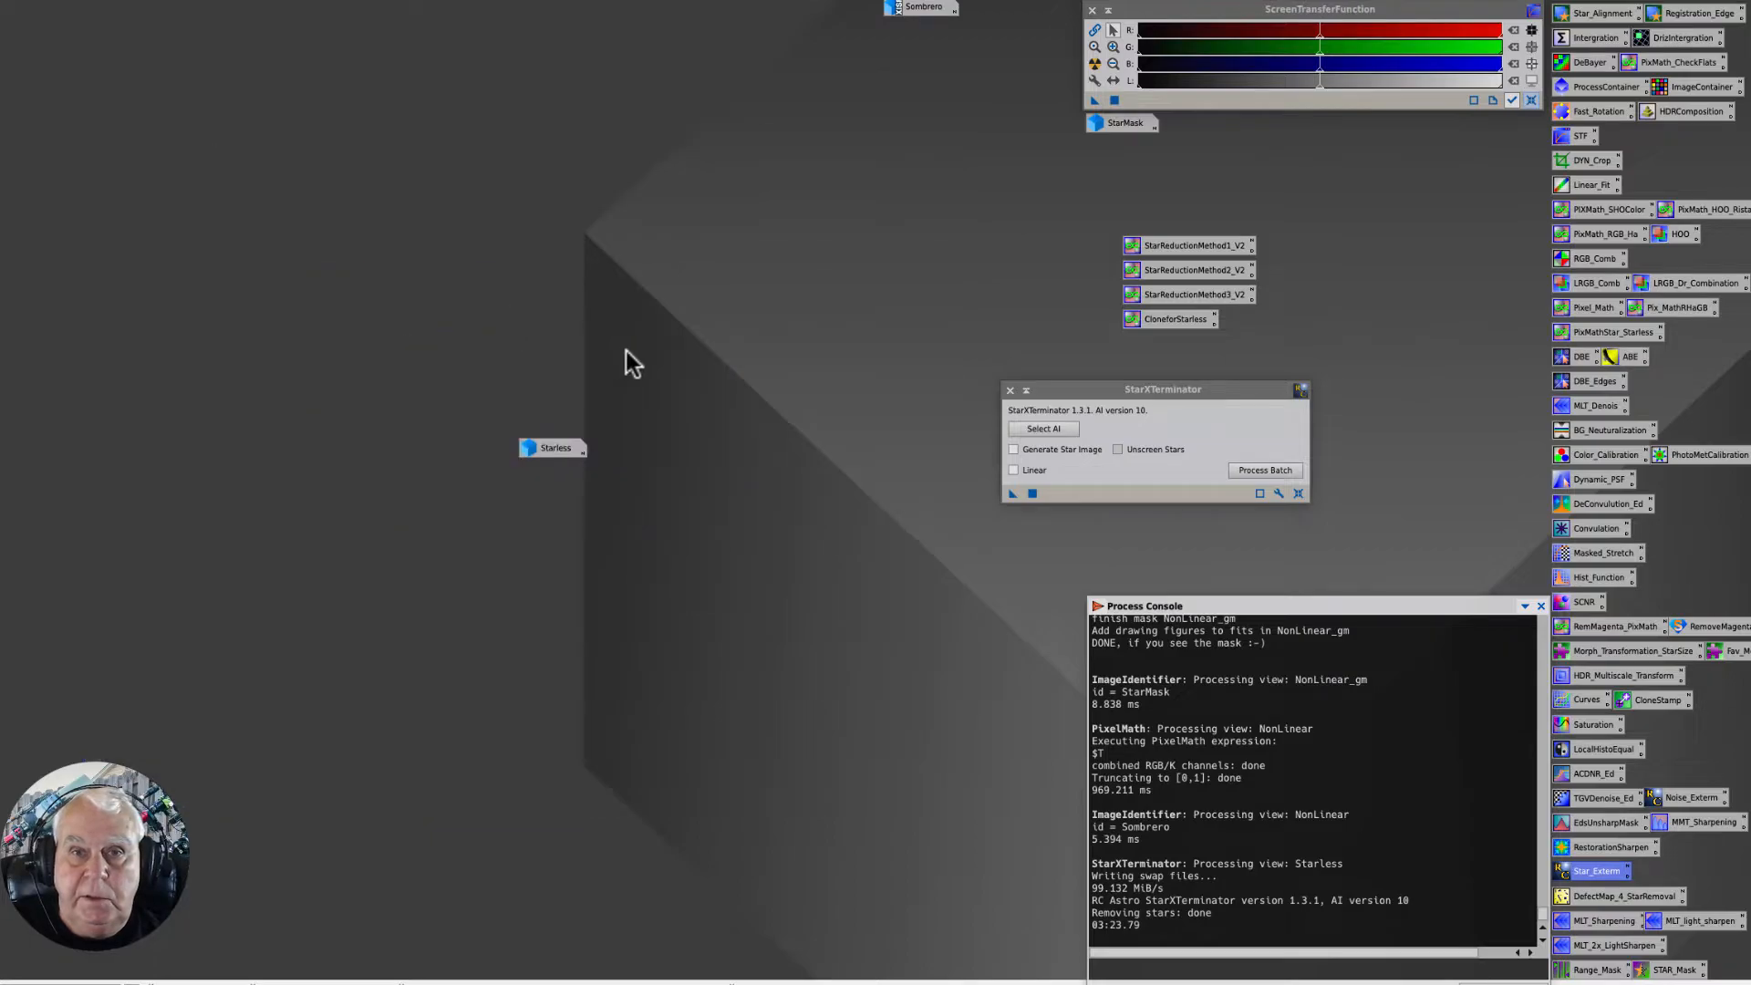
{"action": "left_click", "coordinate": [584, 447]}
{"action": "left_click_drag", "start_coordinate": [584, 447], "coordinate": [1115, 141]}
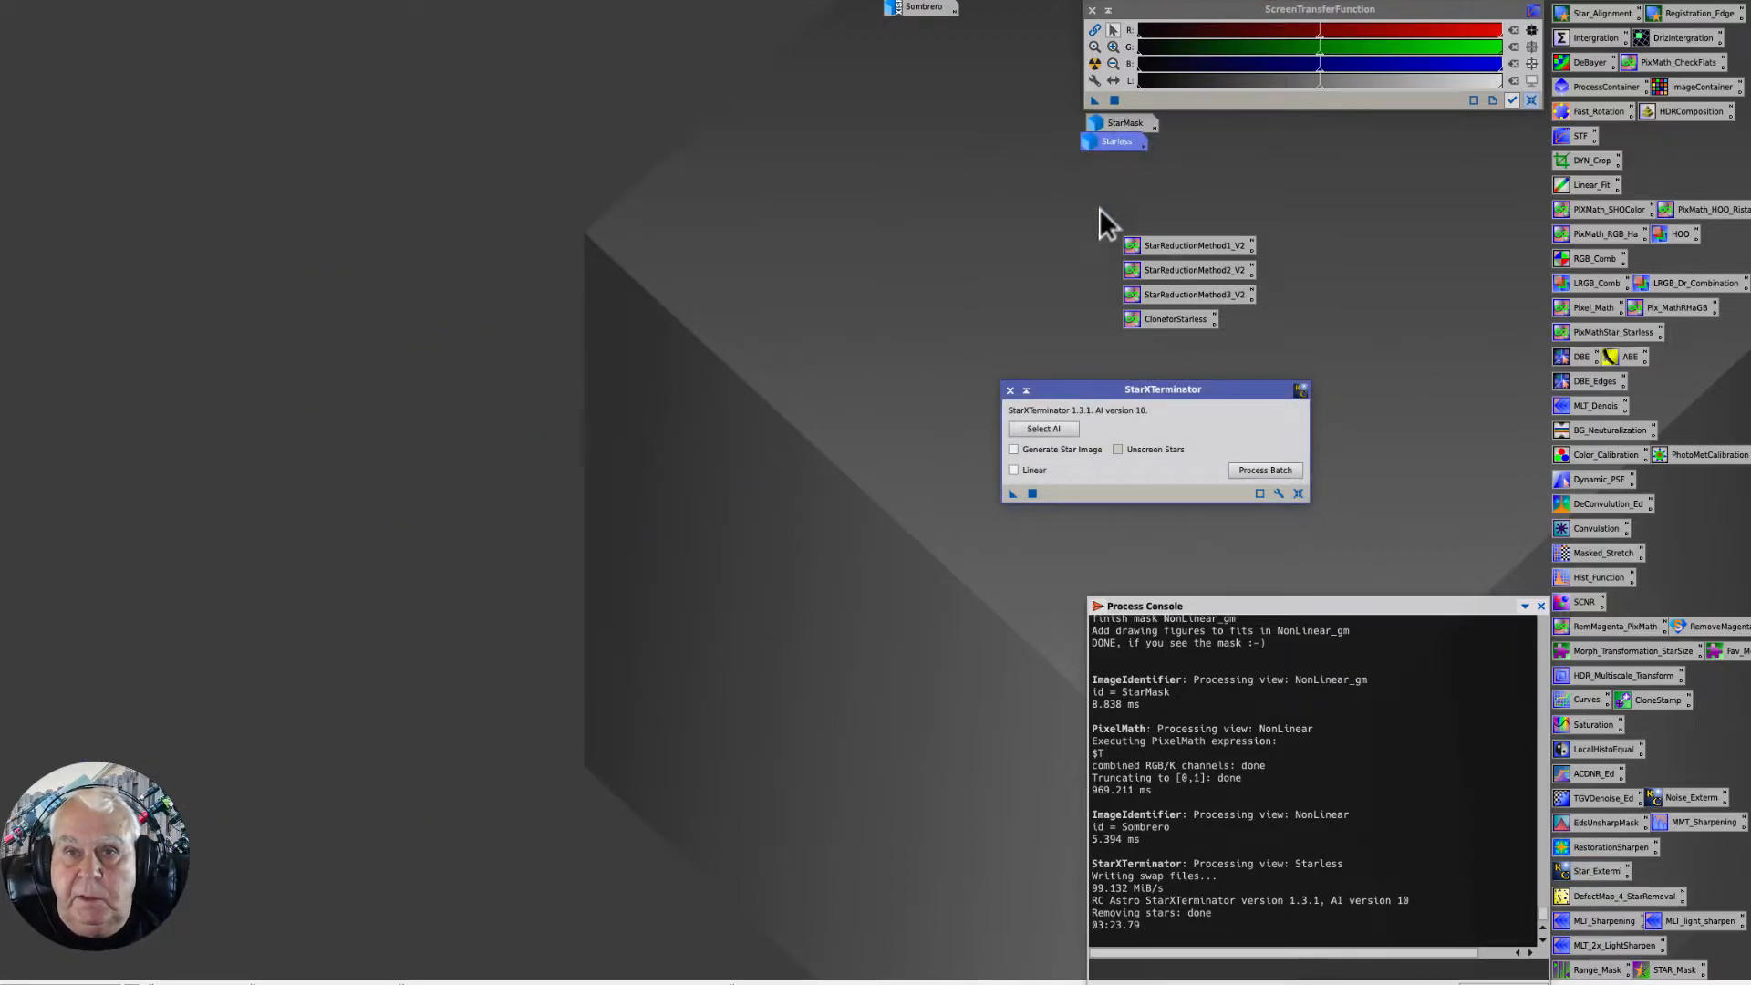
{"action": "left_click", "coordinate": [1010, 392]}
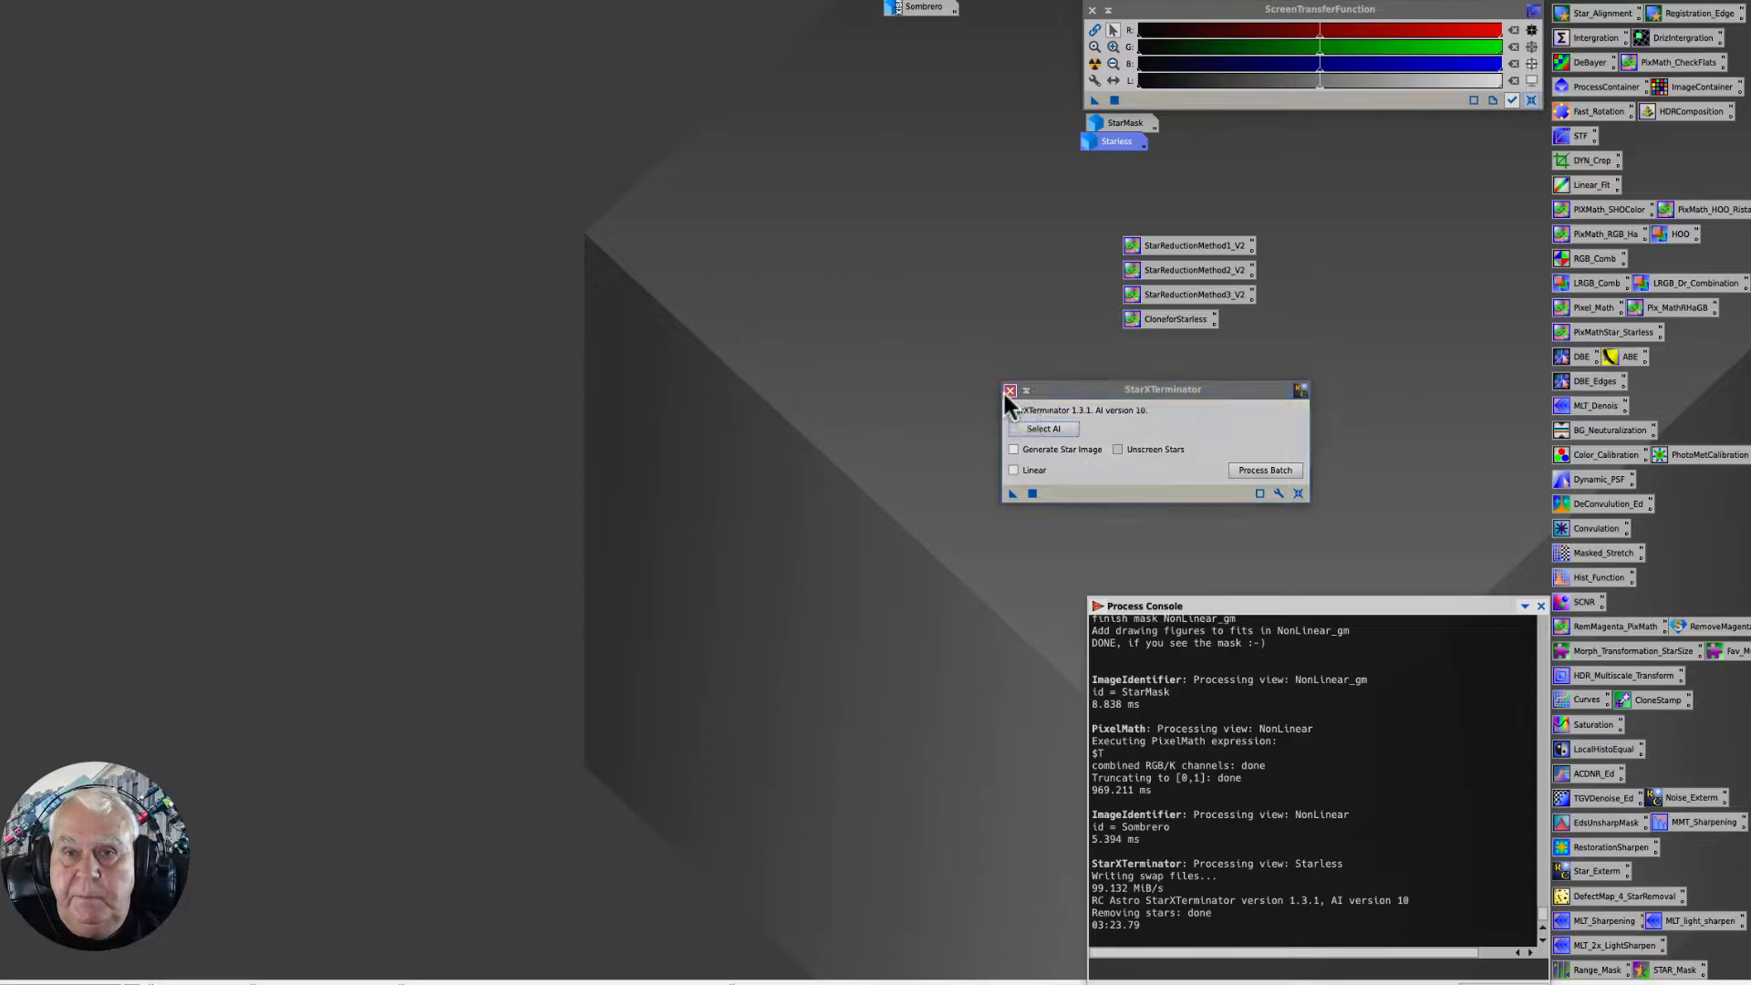
{"action": "left_click", "coordinate": [1100, 148]}
{"action": "left_click_drag", "start_coordinate": [1100, 147], "coordinate": [1108, 155]}
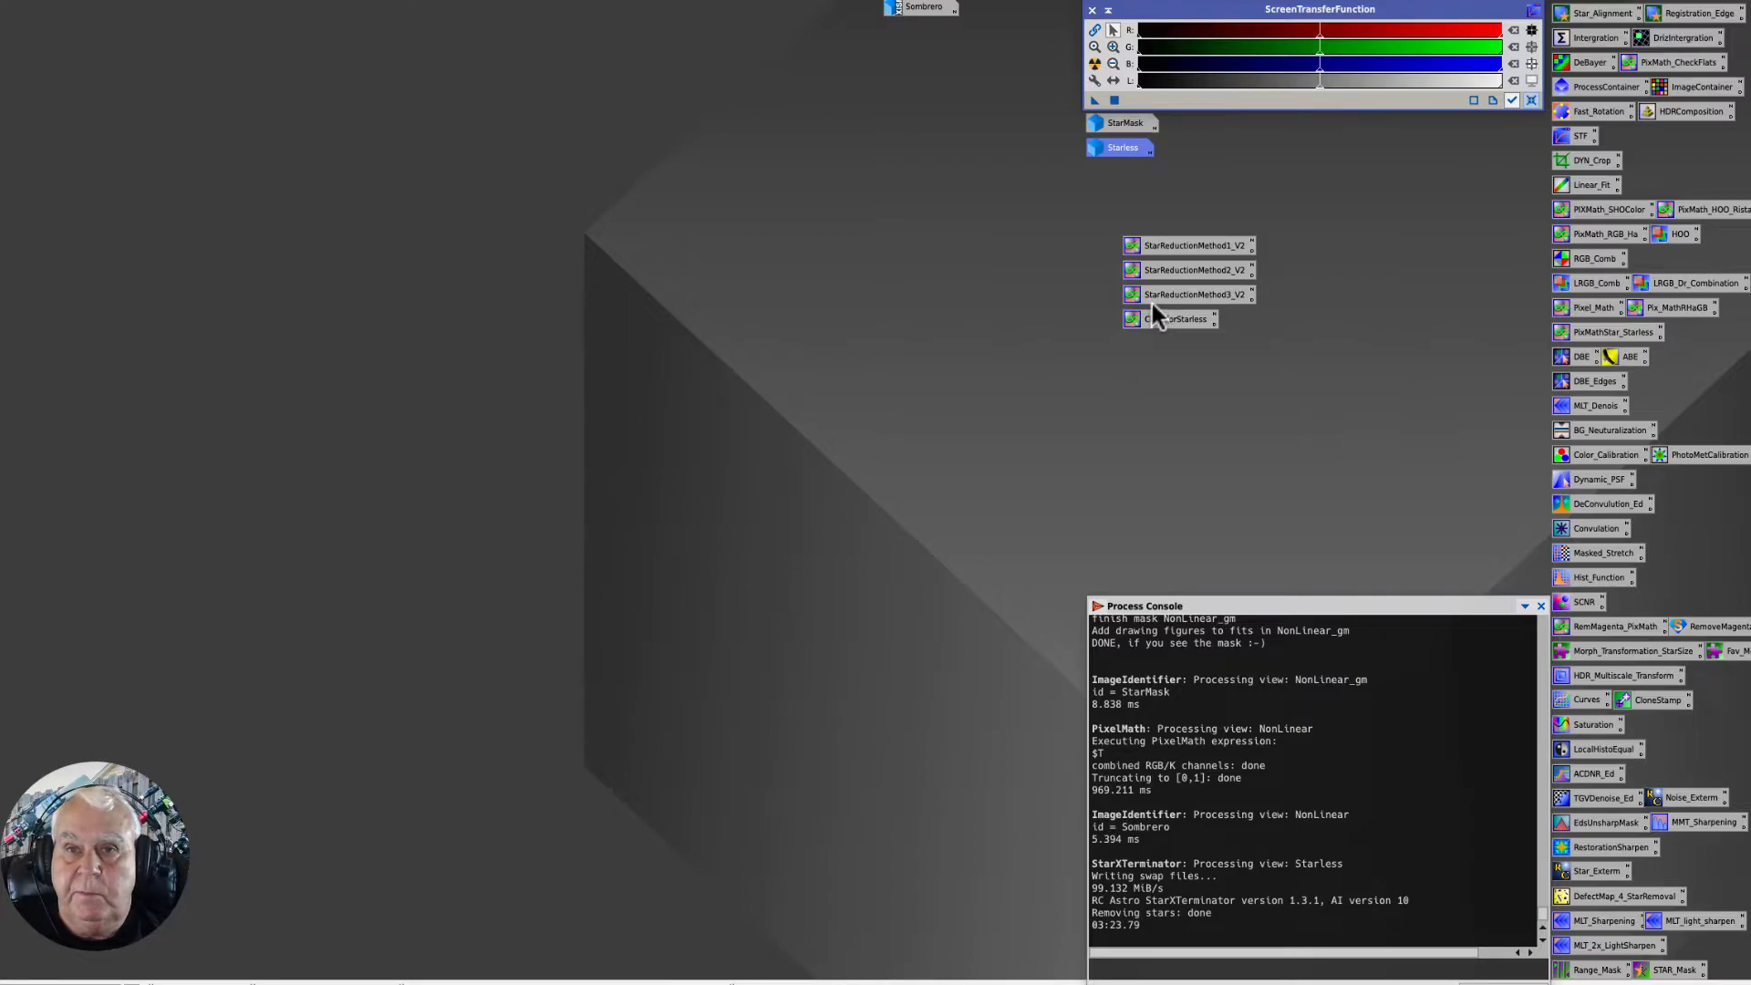
{"action": "mouse_move", "coordinate": [1113, 146]}
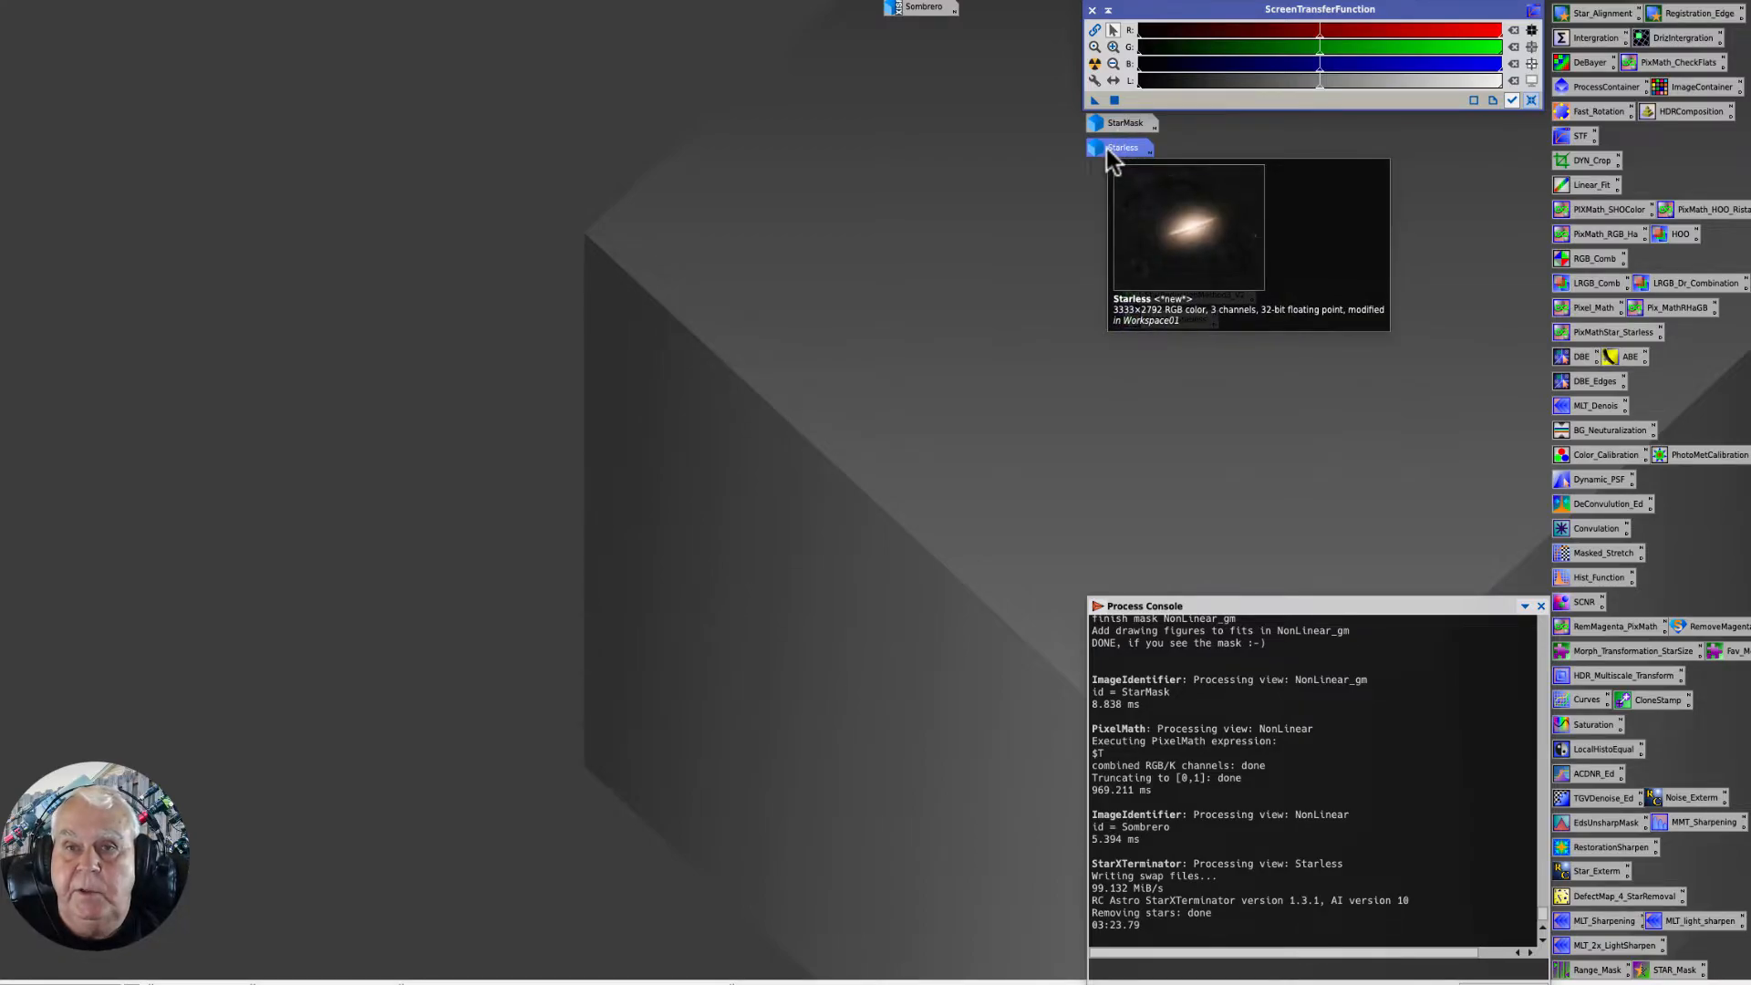
Restore the Sombrero and StarMask images, apply StarMask as the mask of Sombrero, and iconize StarMask again.
{"action": "double_click", "coordinate": [919, 18]}
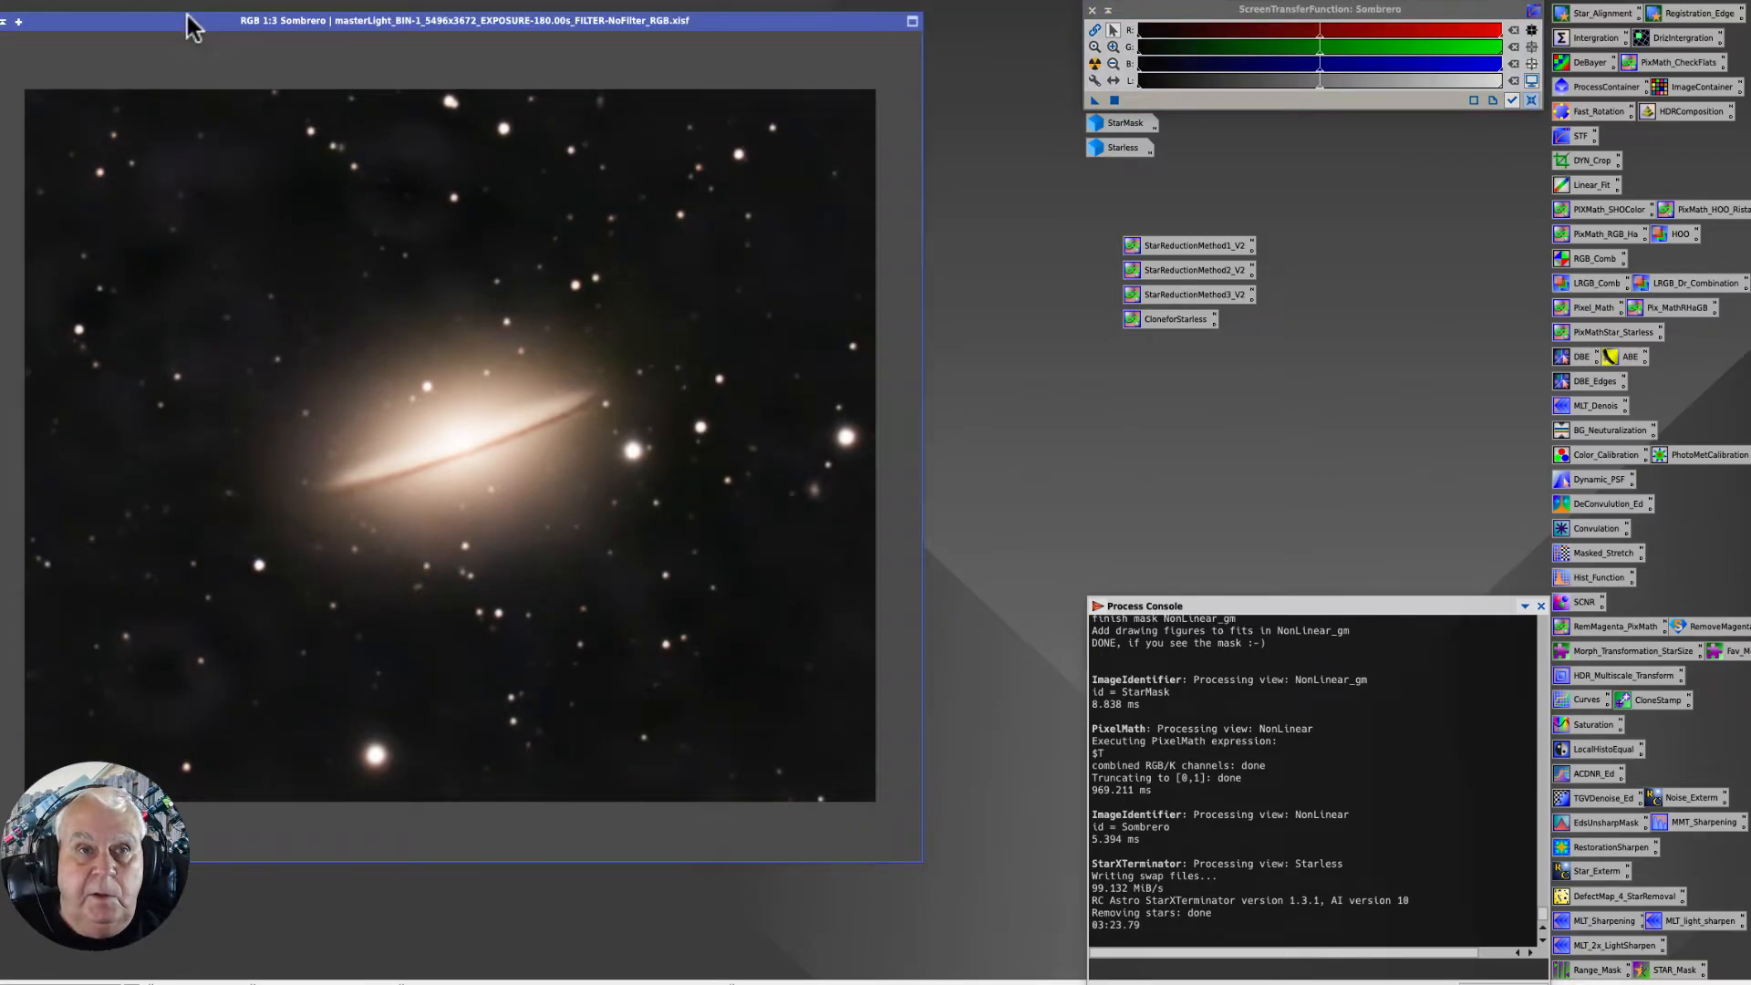
{"action": "left_click_drag", "start_coordinate": [188, 24], "coordinate": [230, 53]}
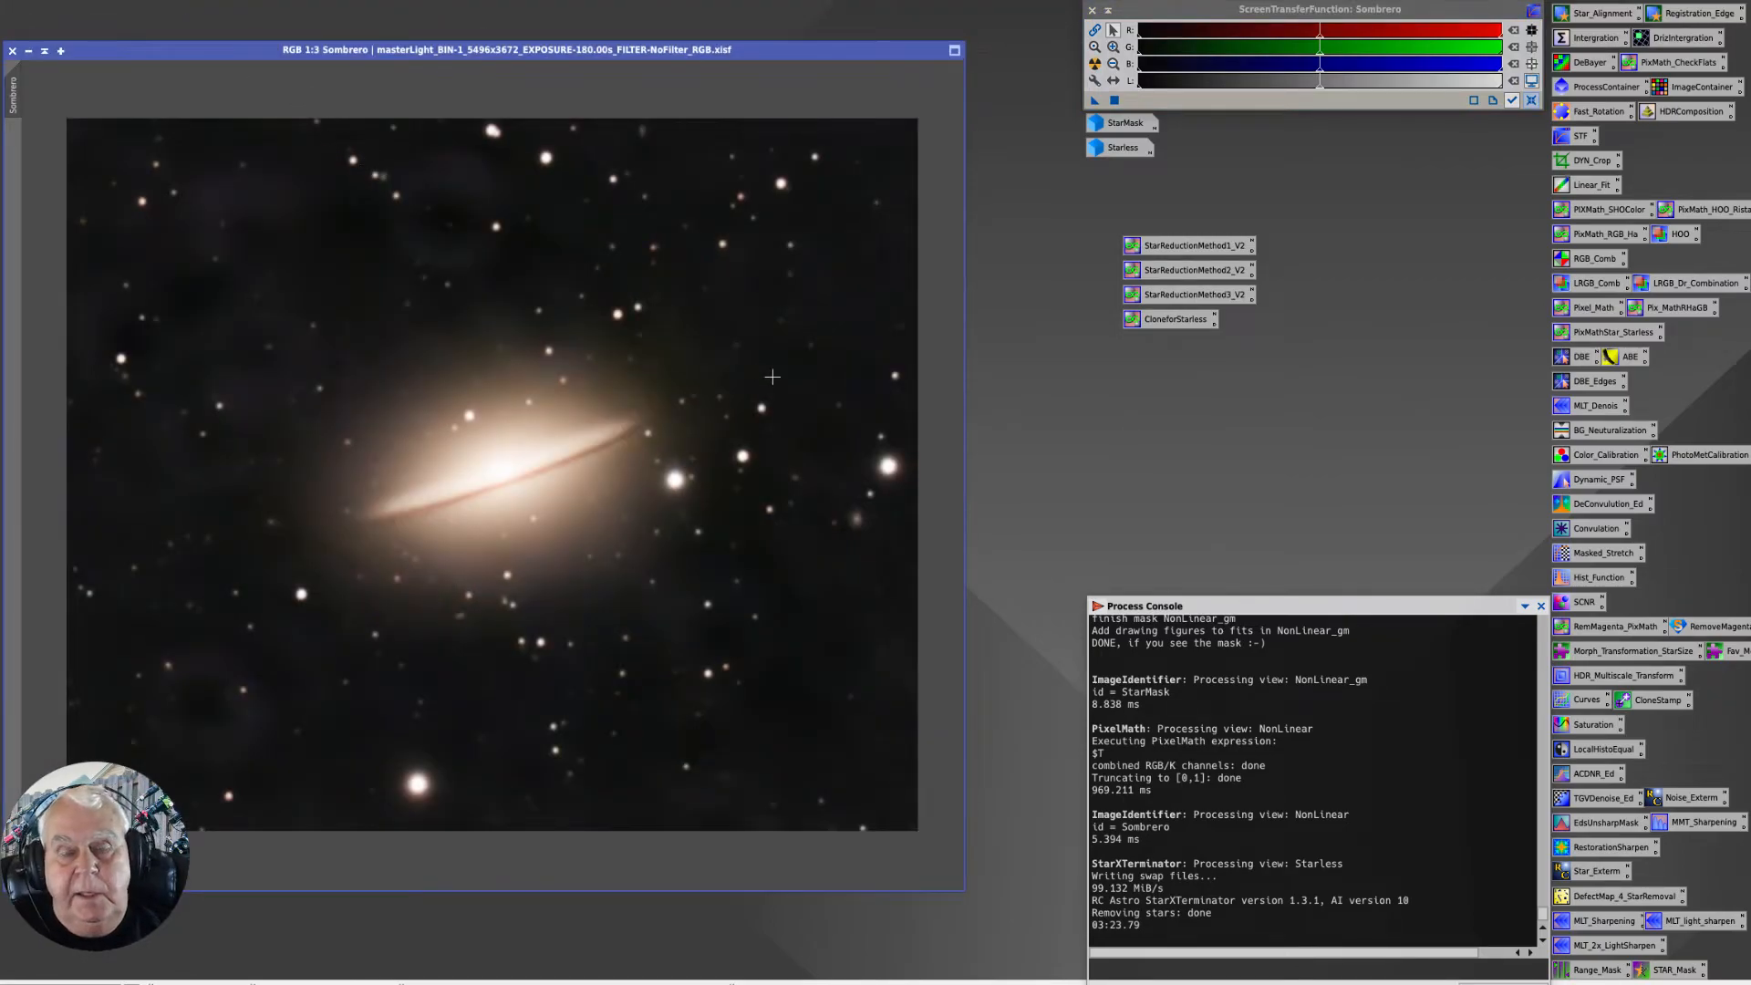
{"action": "double_click", "coordinate": [1118, 128]}
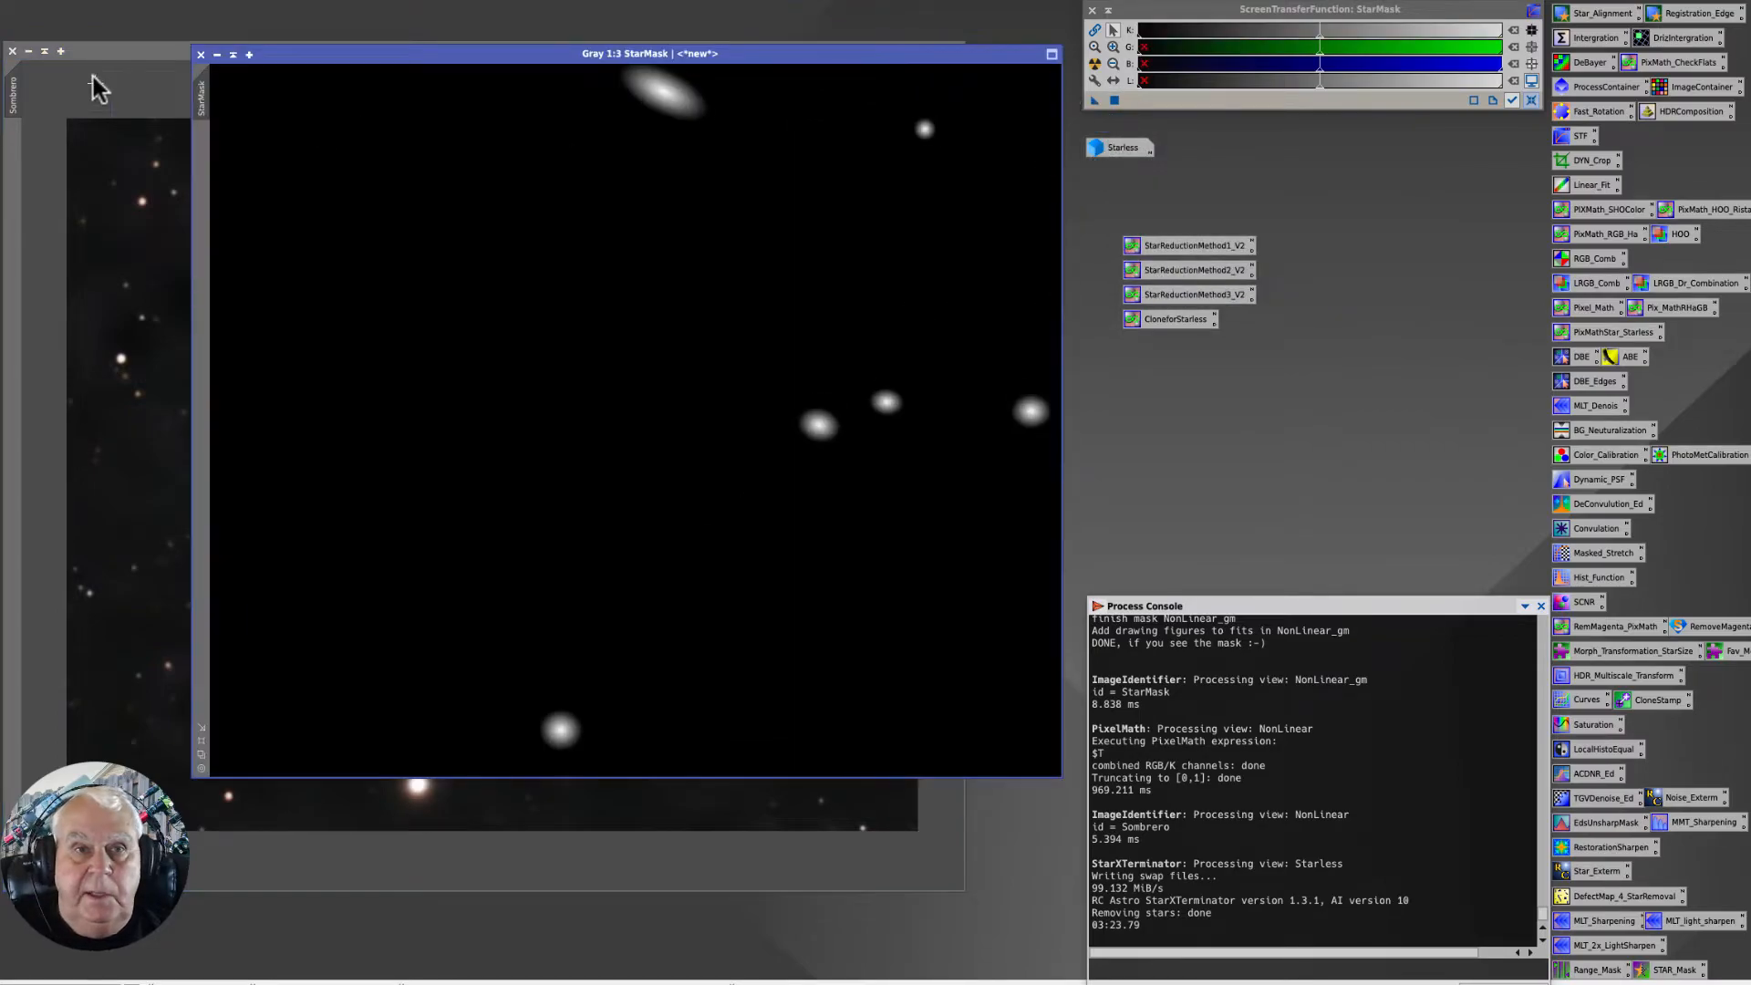
{"action": "left_click_drag", "start_coordinate": [276, 54], "coordinate": [315, 98]}
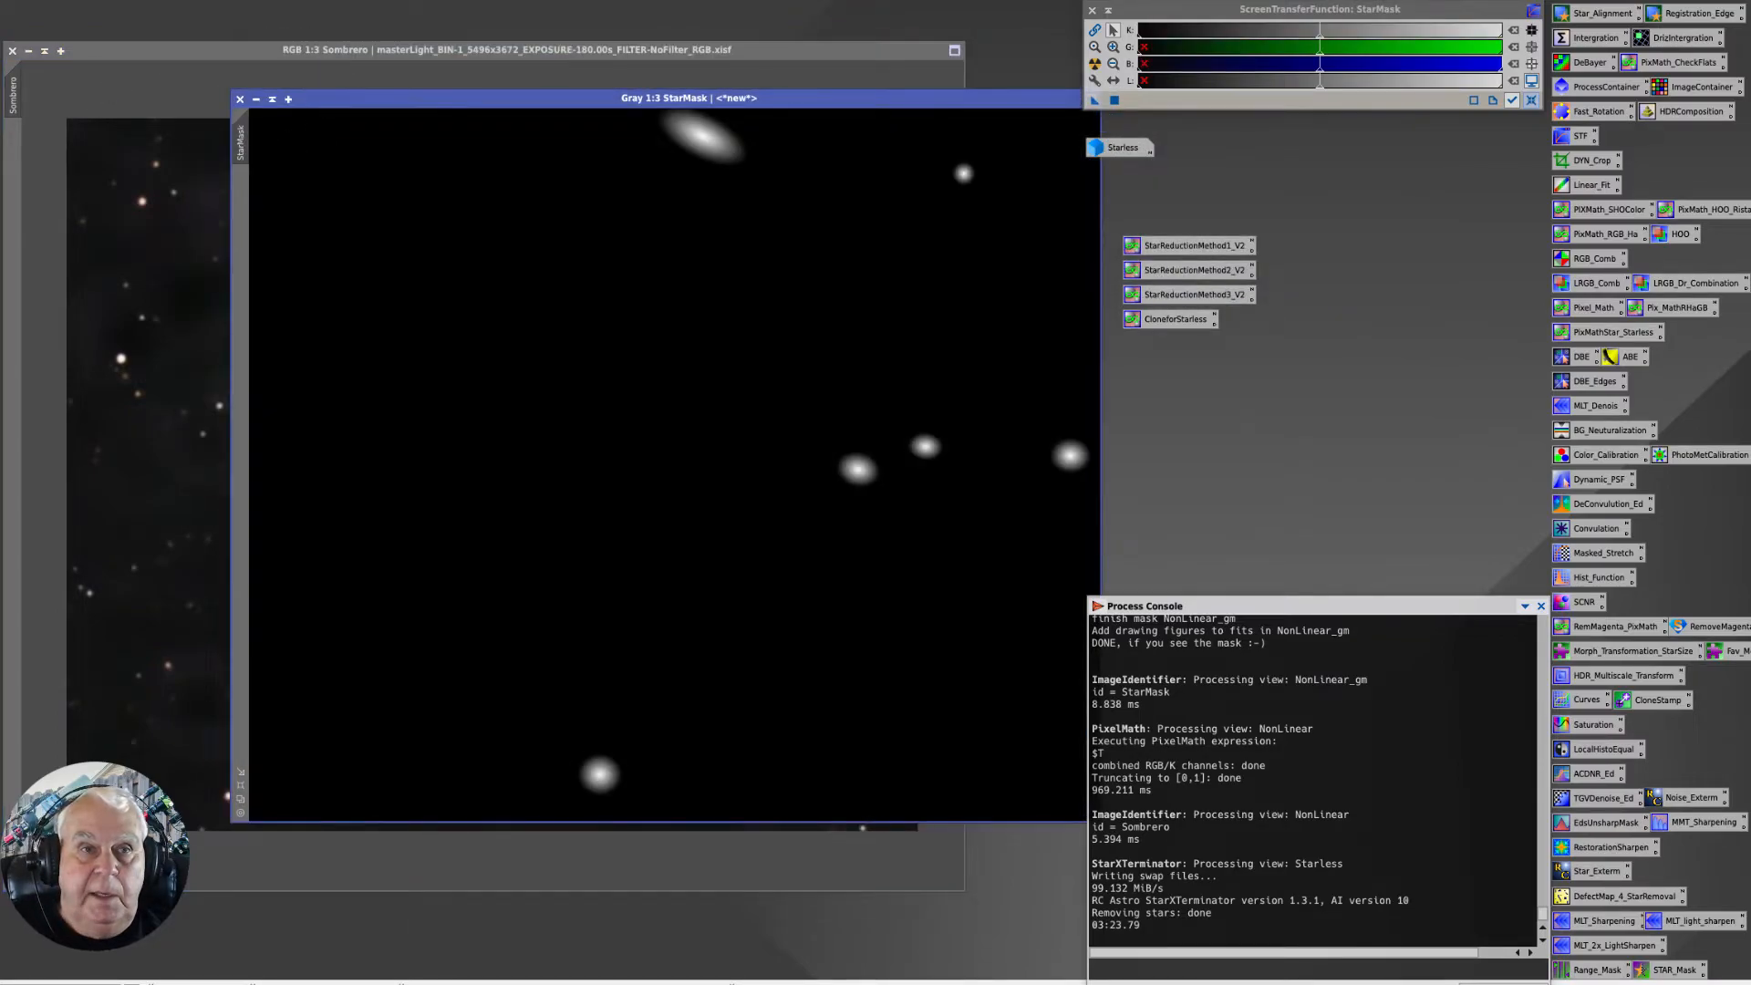
{"action": "left_click_drag", "start_coordinate": [238, 140], "coordinate": [12, 325]}
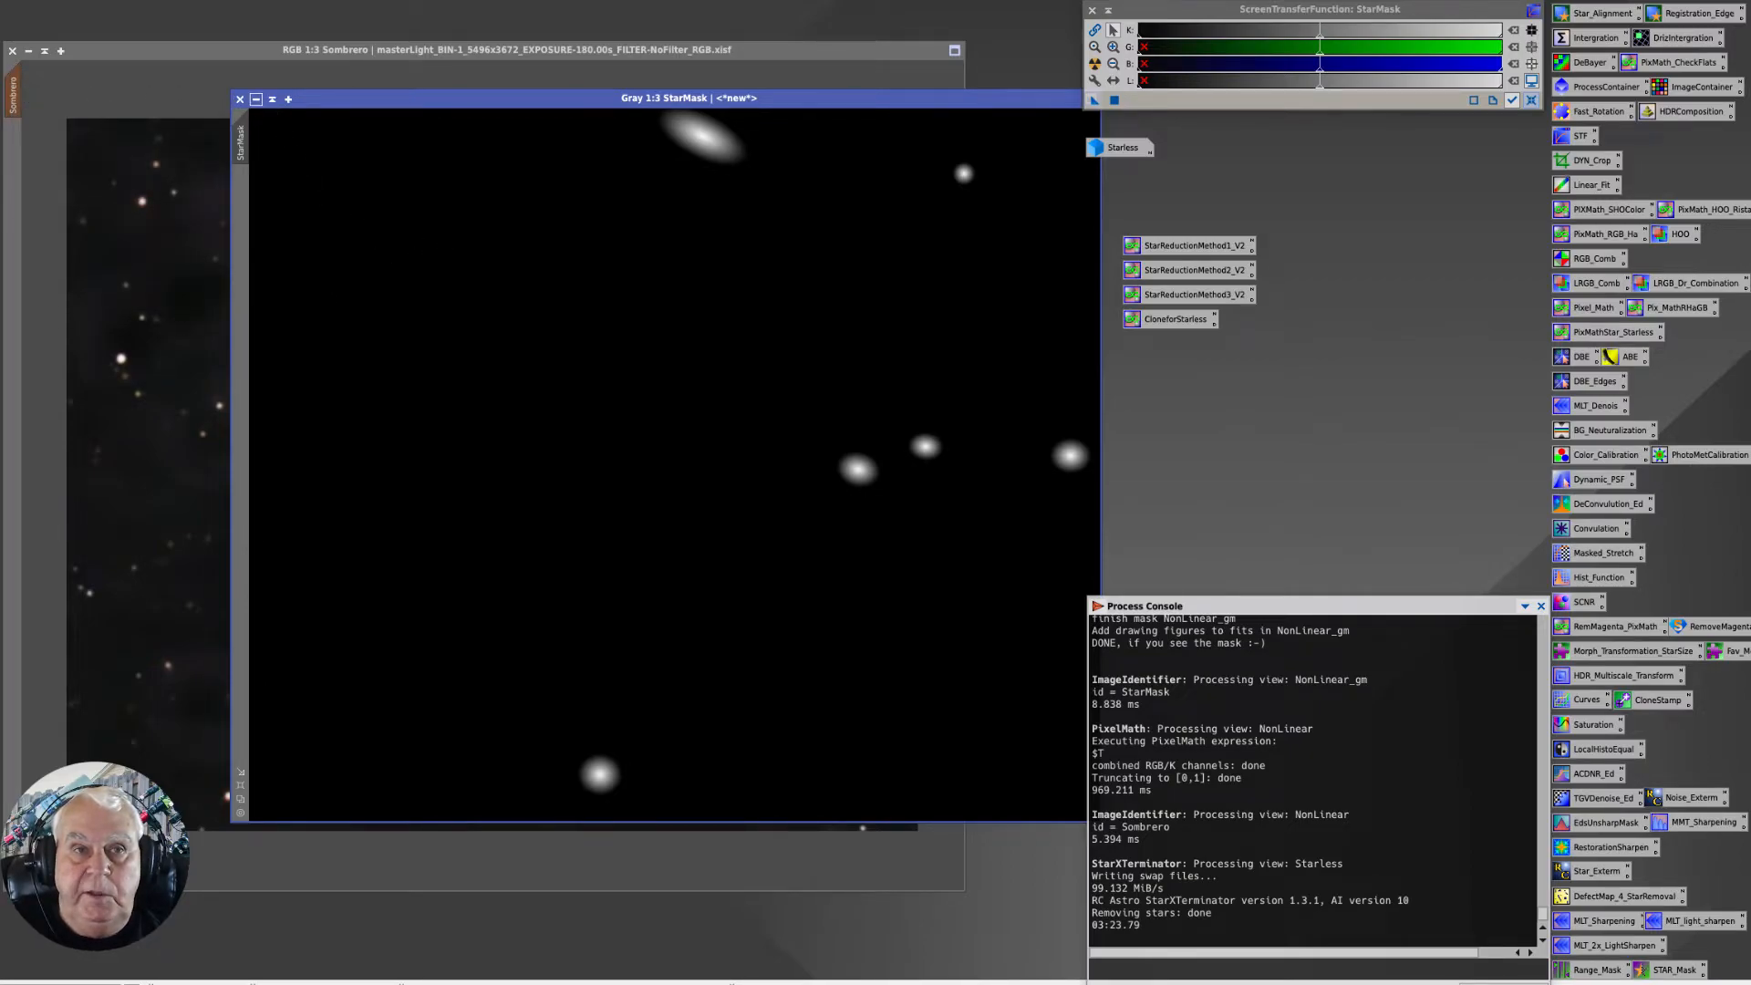
{"action": "left_click", "coordinate": [257, 101]}
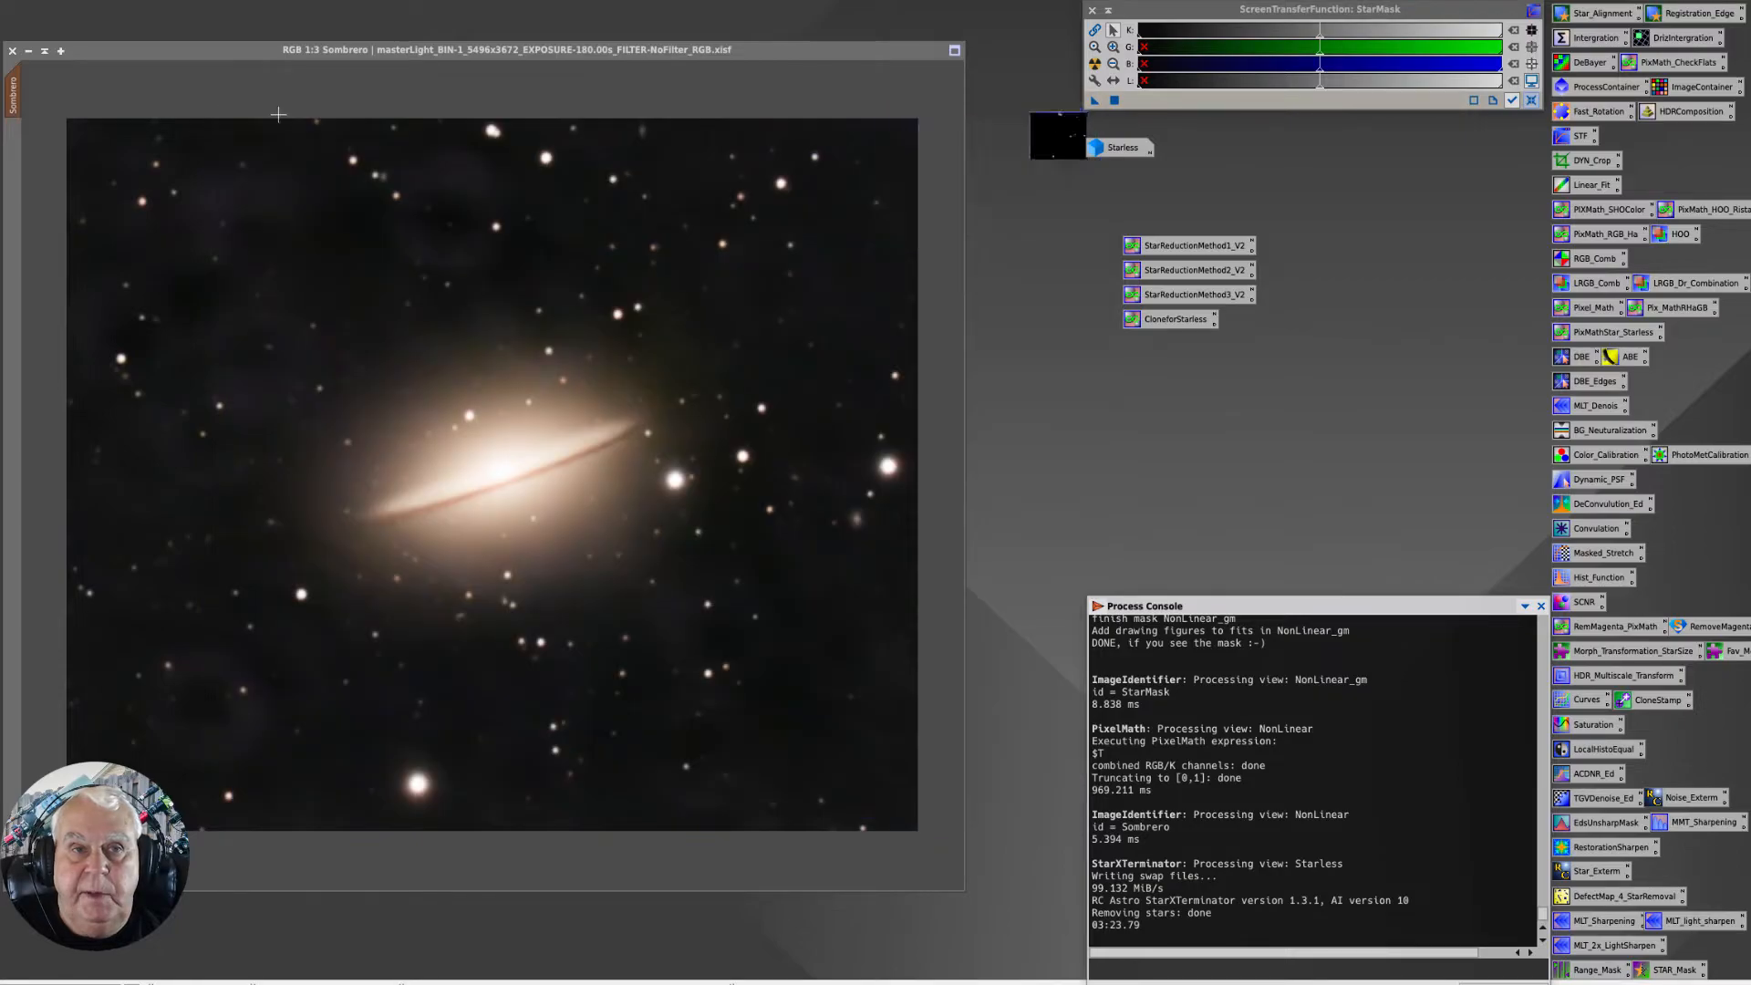
{"action": "left_click_drag", "start_coordinate": [207, 57], "coordinate": [235, 44]}
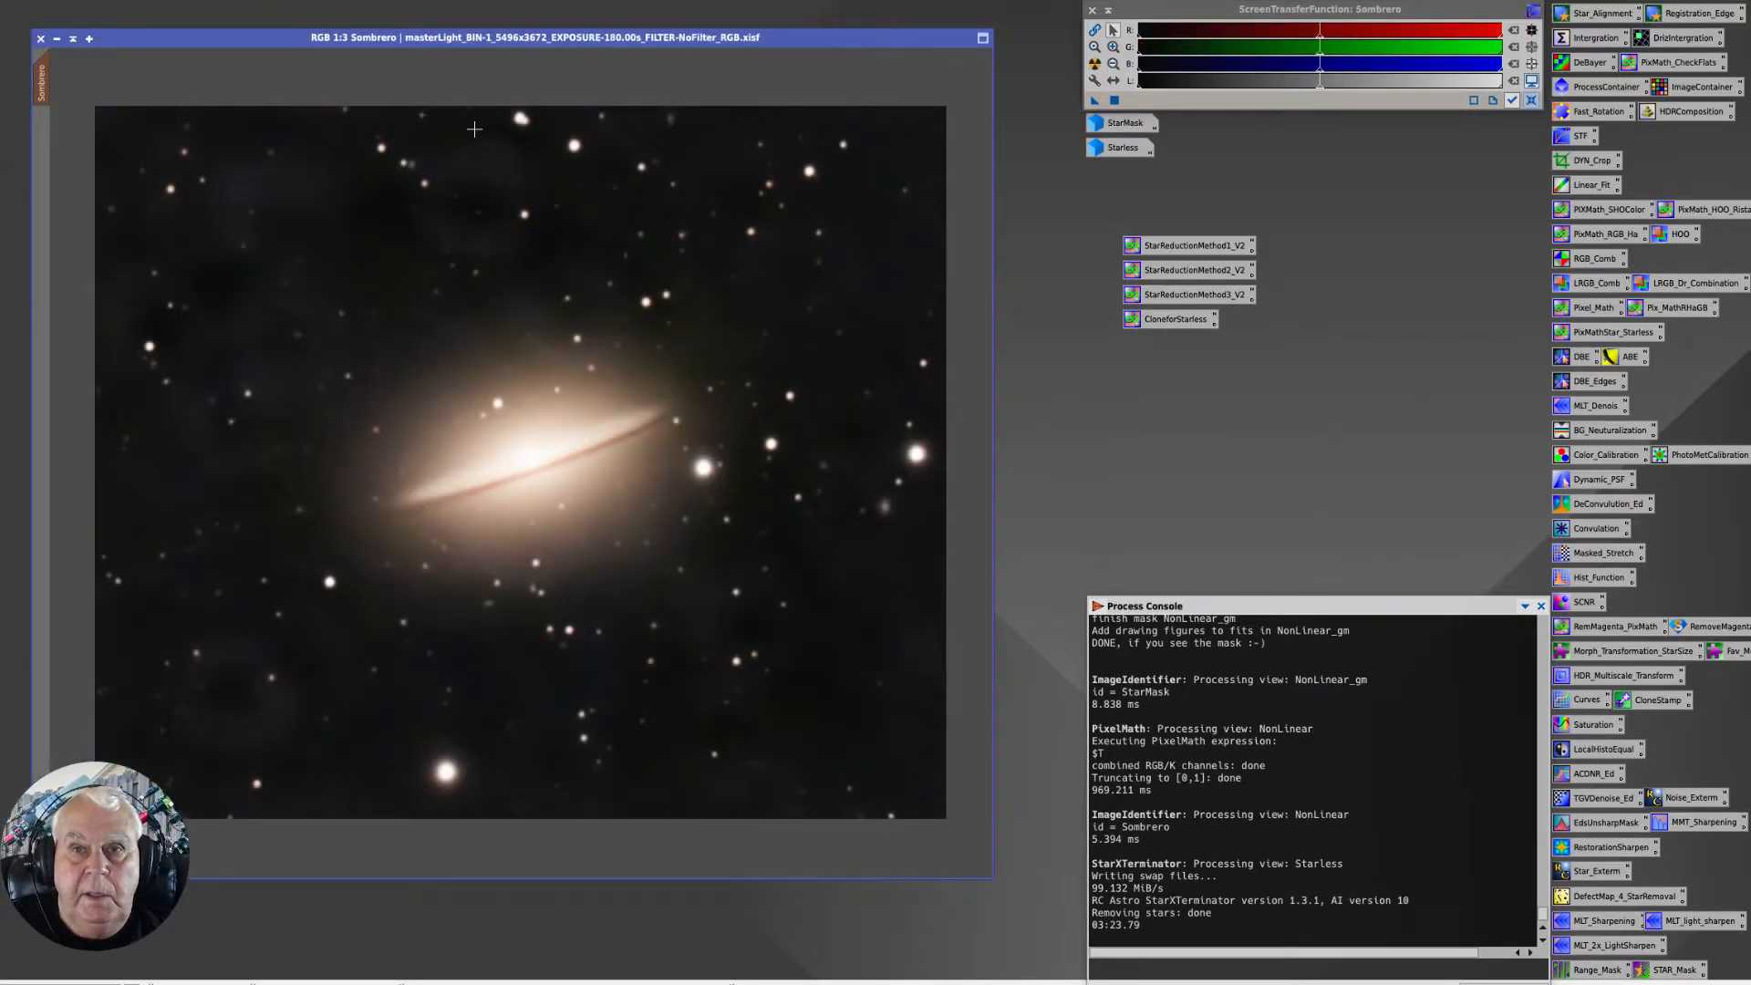
Show the mask overlay on the Sombrero image to check which stars are left unprotected, and hide it again.
{"action": "mouse_move", "coordinate": [1134, 122]}
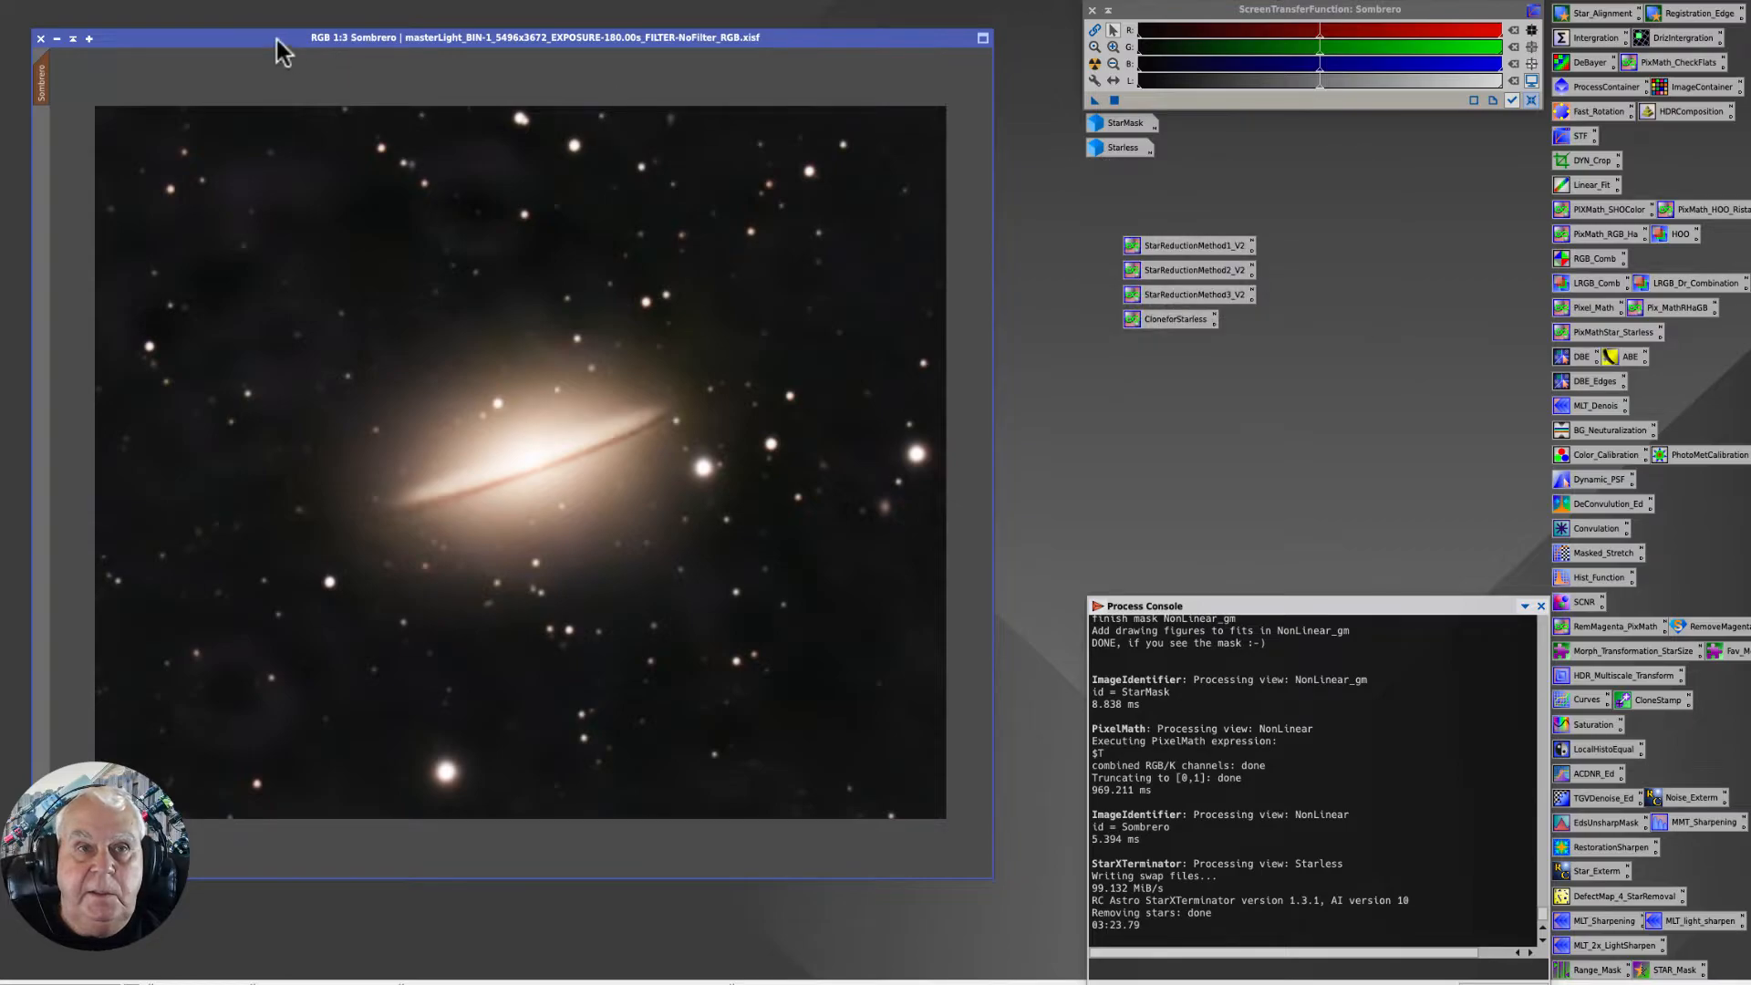
{"action": "left_click_drag", "start_coordinate": [265, 46], "coordinate": [245, 44]}
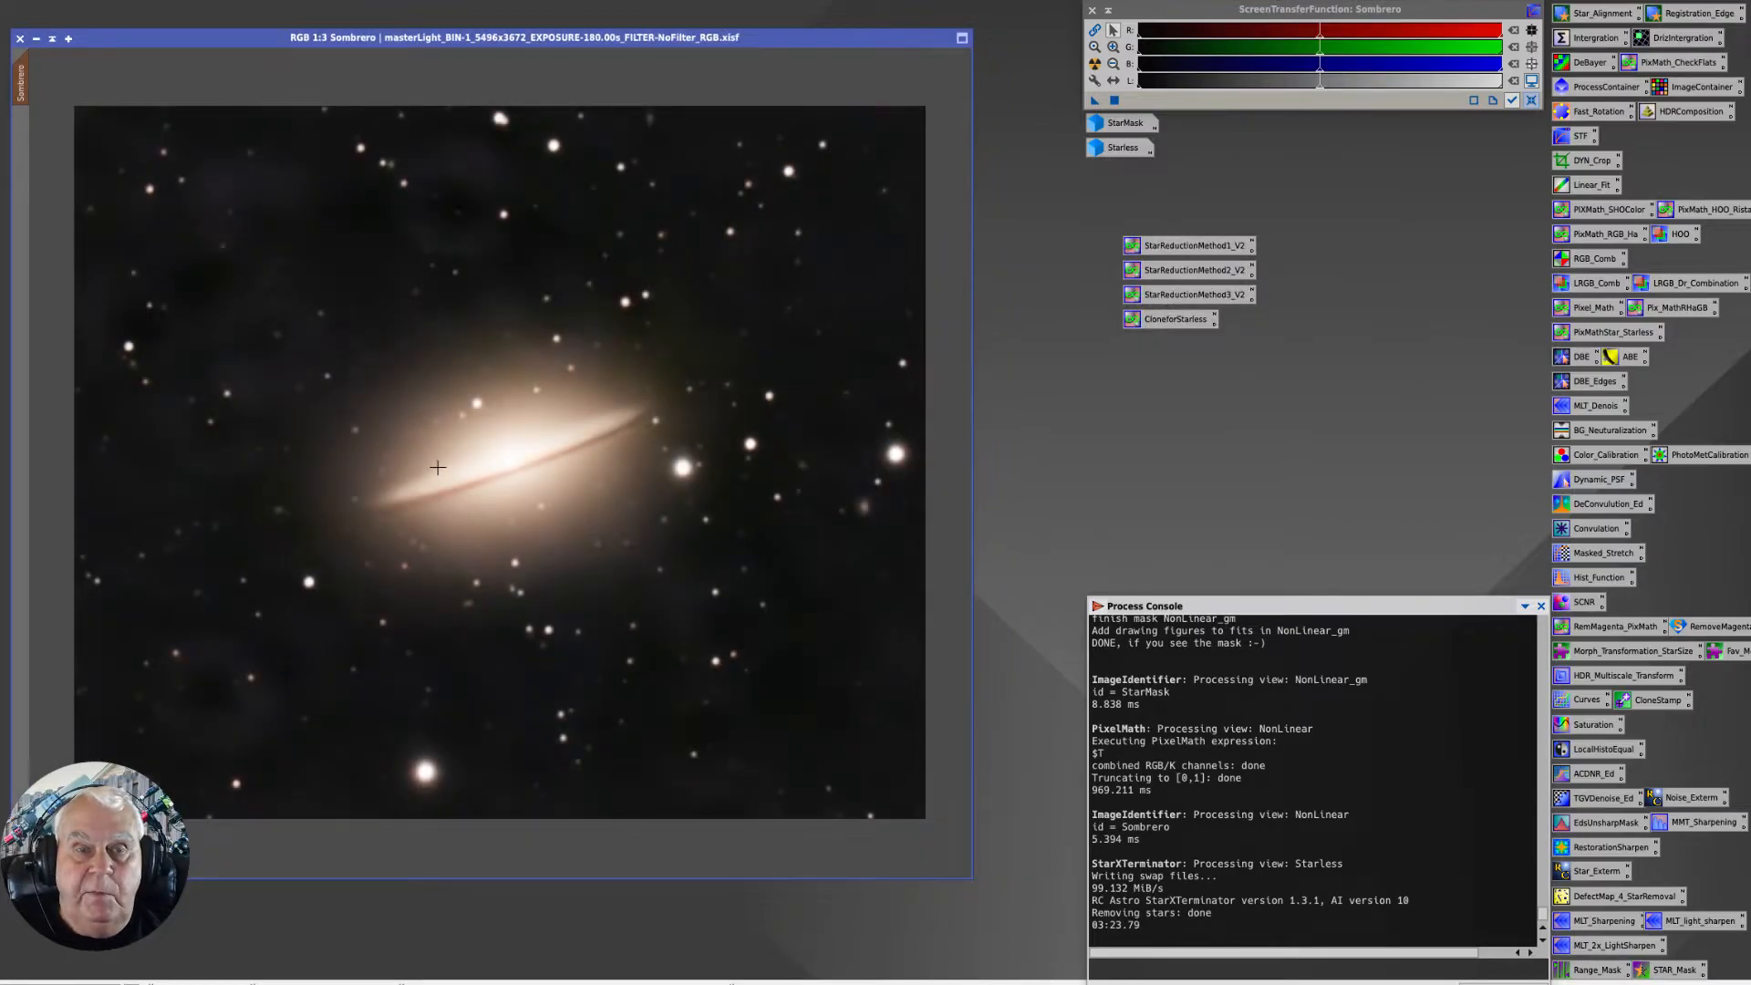
{"action": "left_click", "coordinate": [236, 3]}
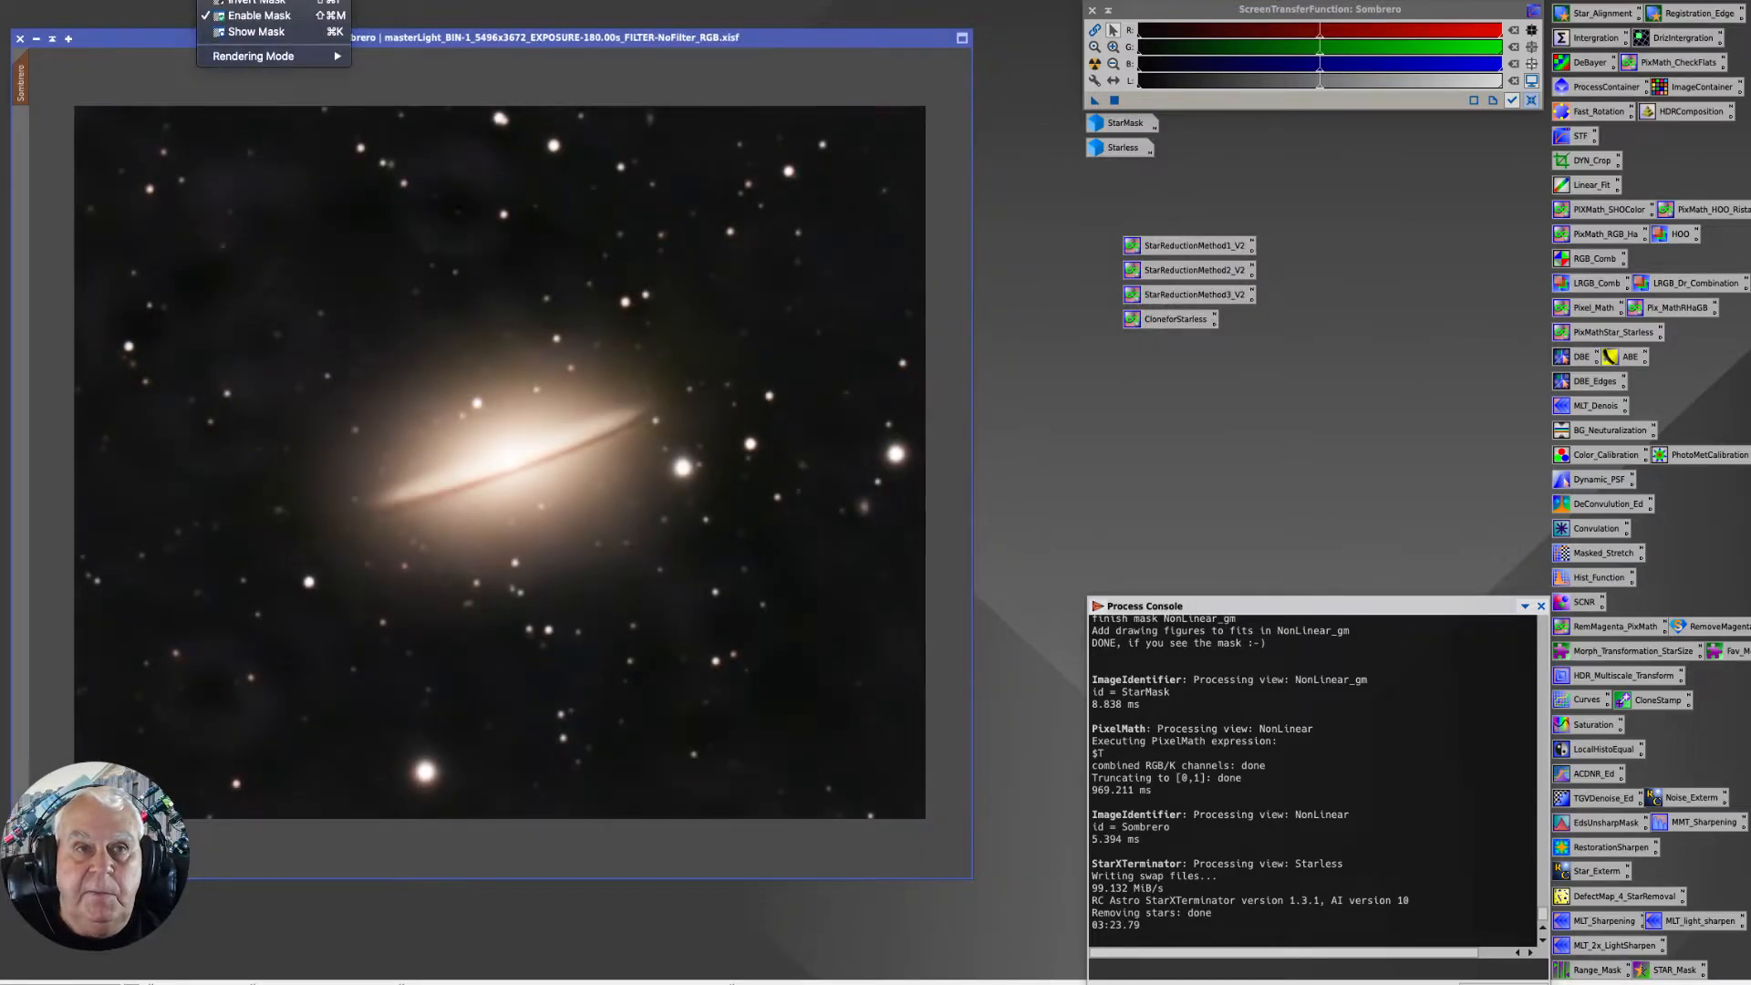
{"action": "left_click", "coordinate": [243, 32]}
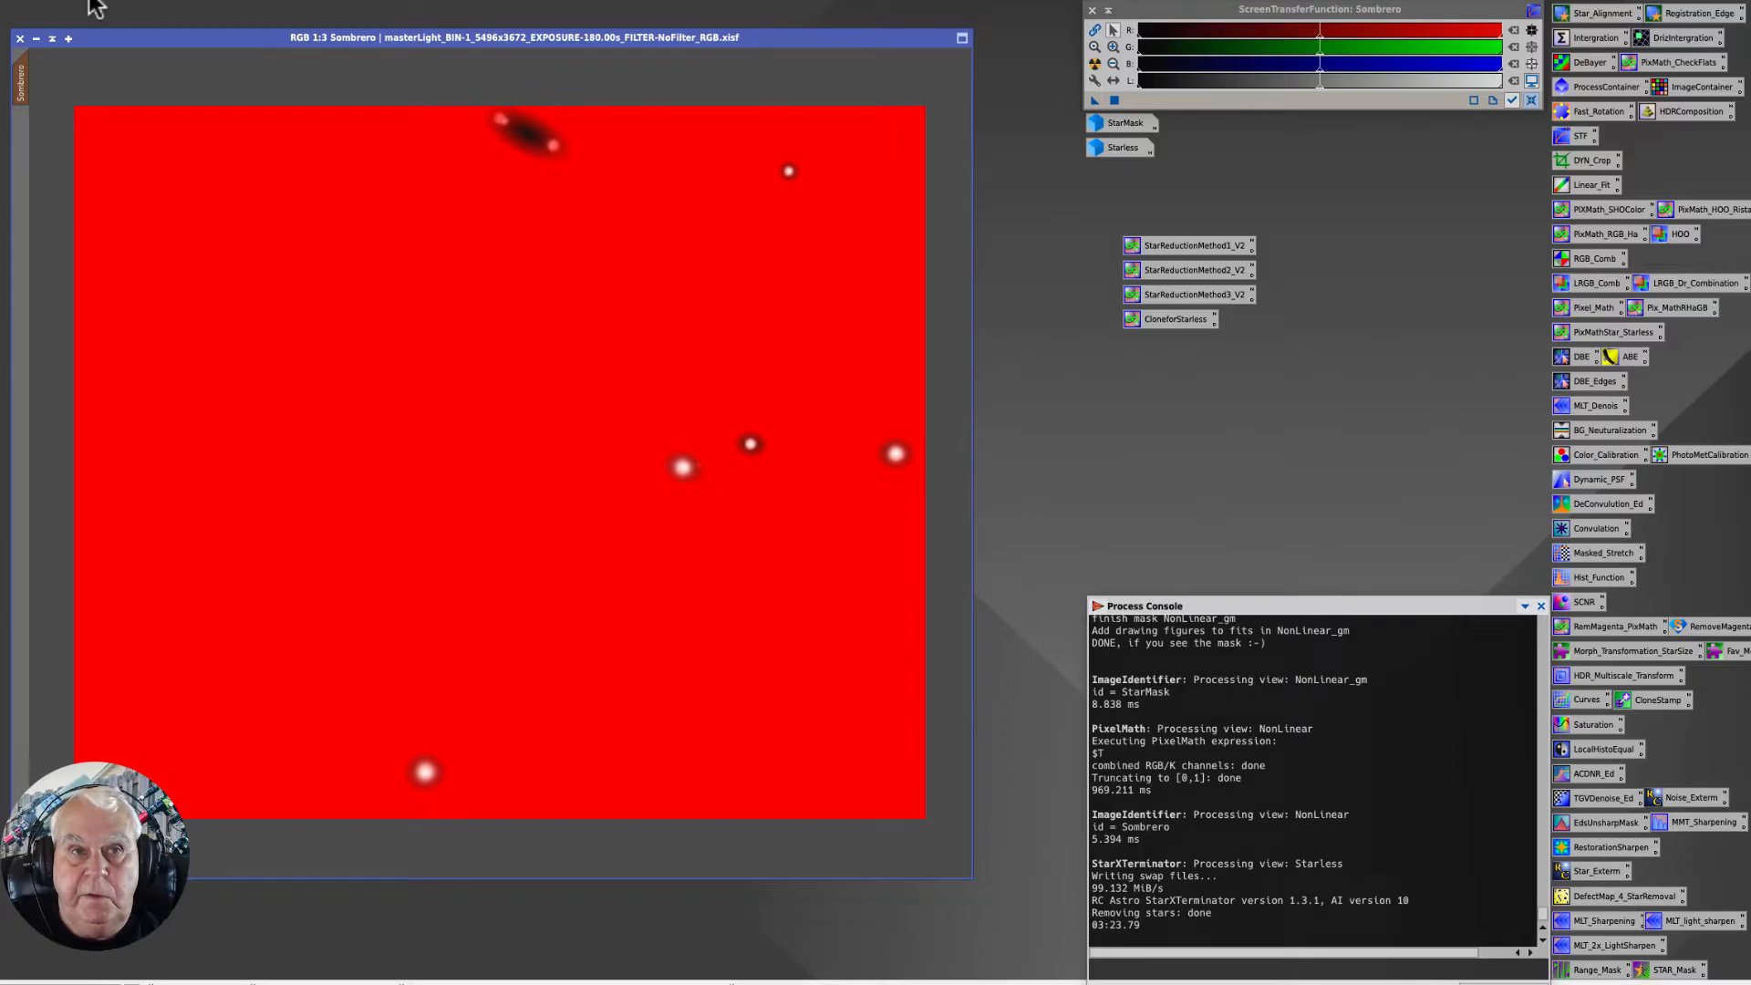
{"action": "left_click", "coordinate": [219, 0]}
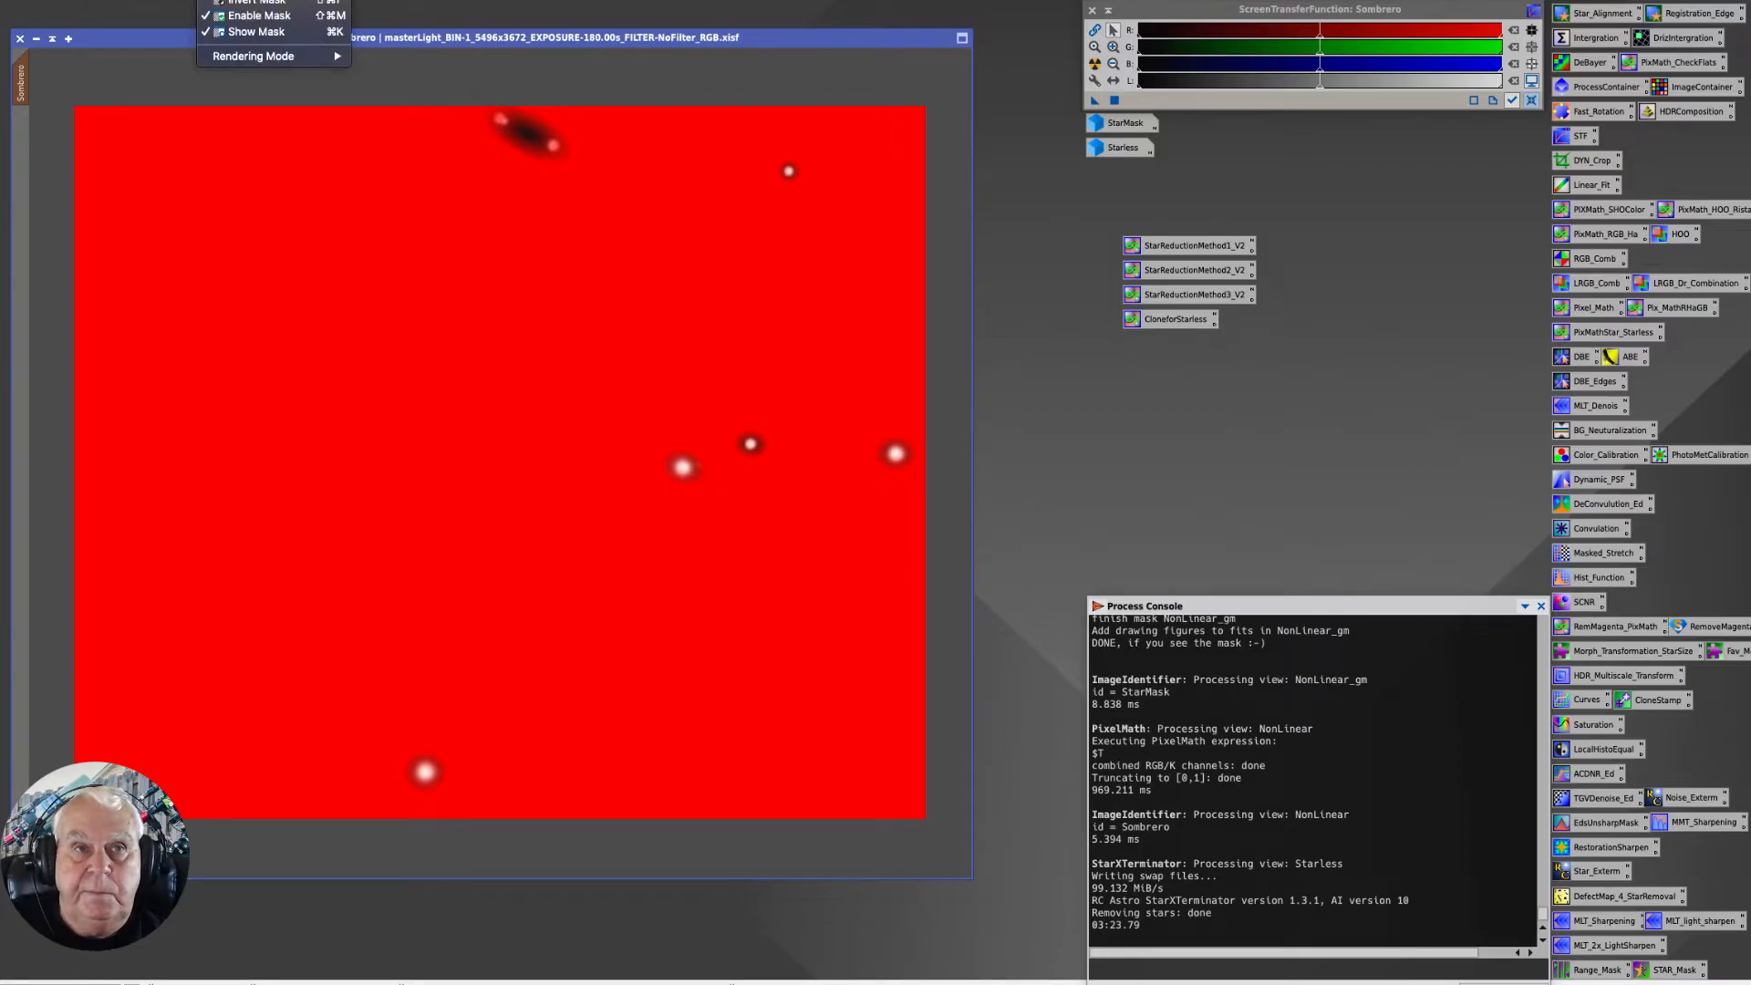
{"action": "left_click", "coordinate": [239, 33]}
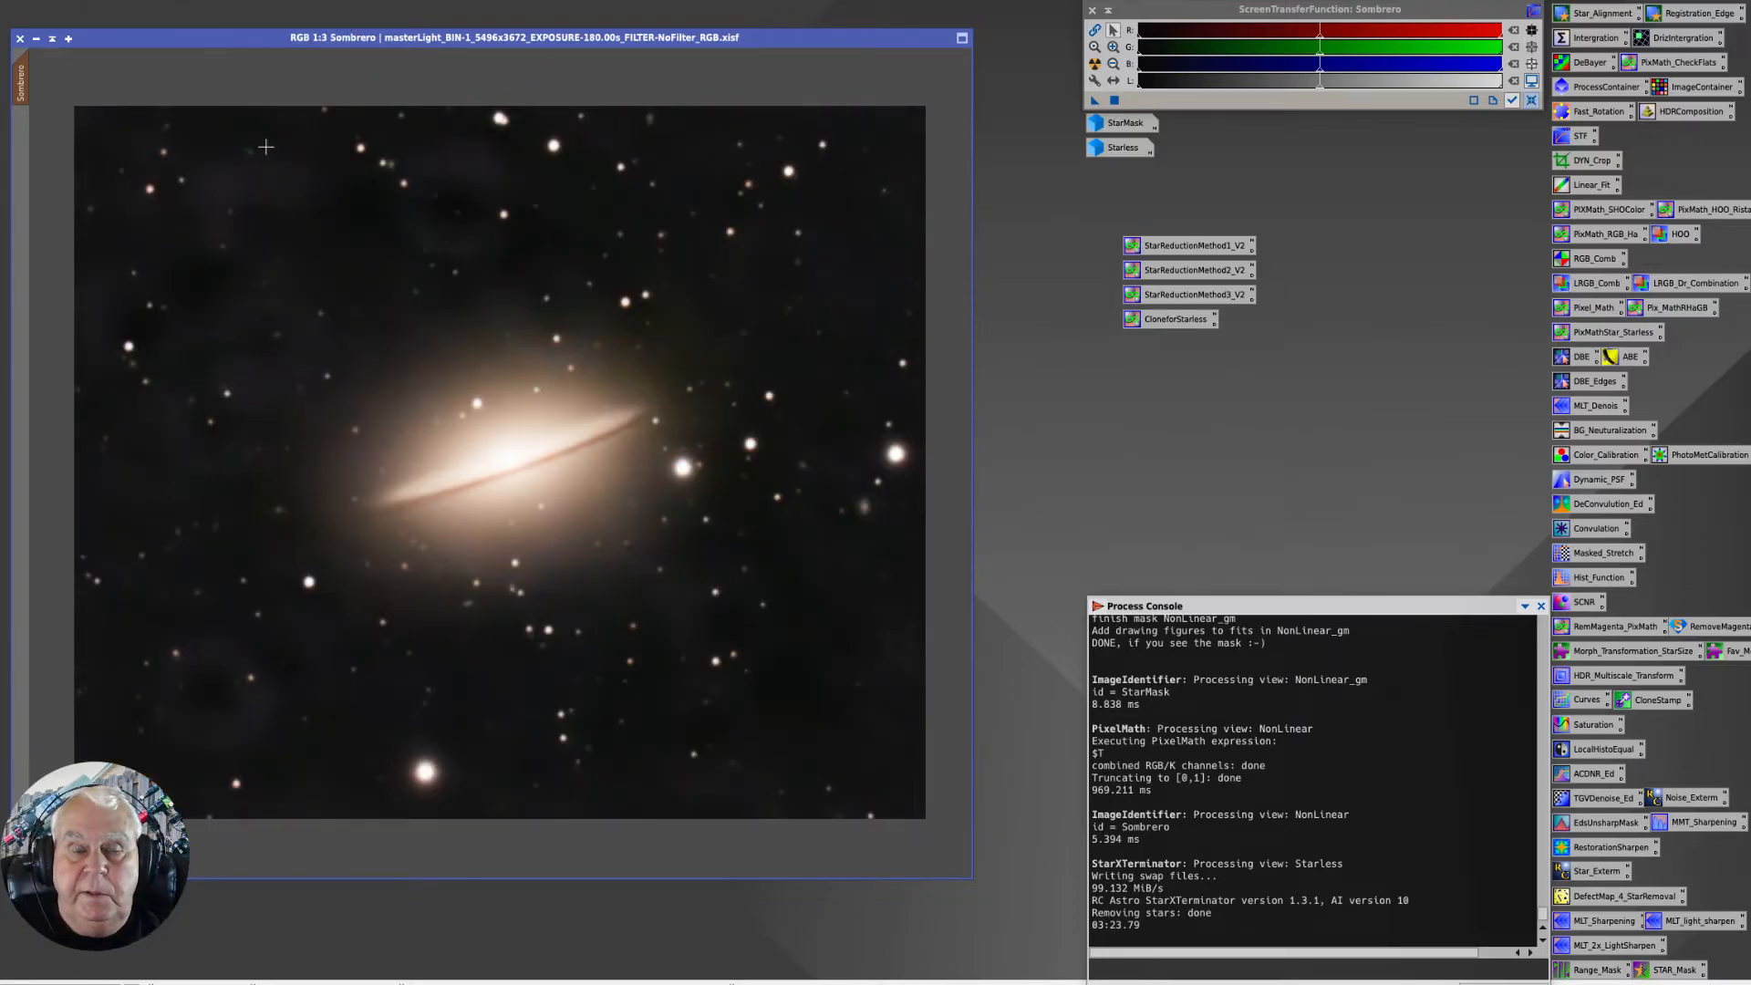
{"action": "left_click_drag", "start_coordinate": [221, 38], "coordinate": [222, 30]}
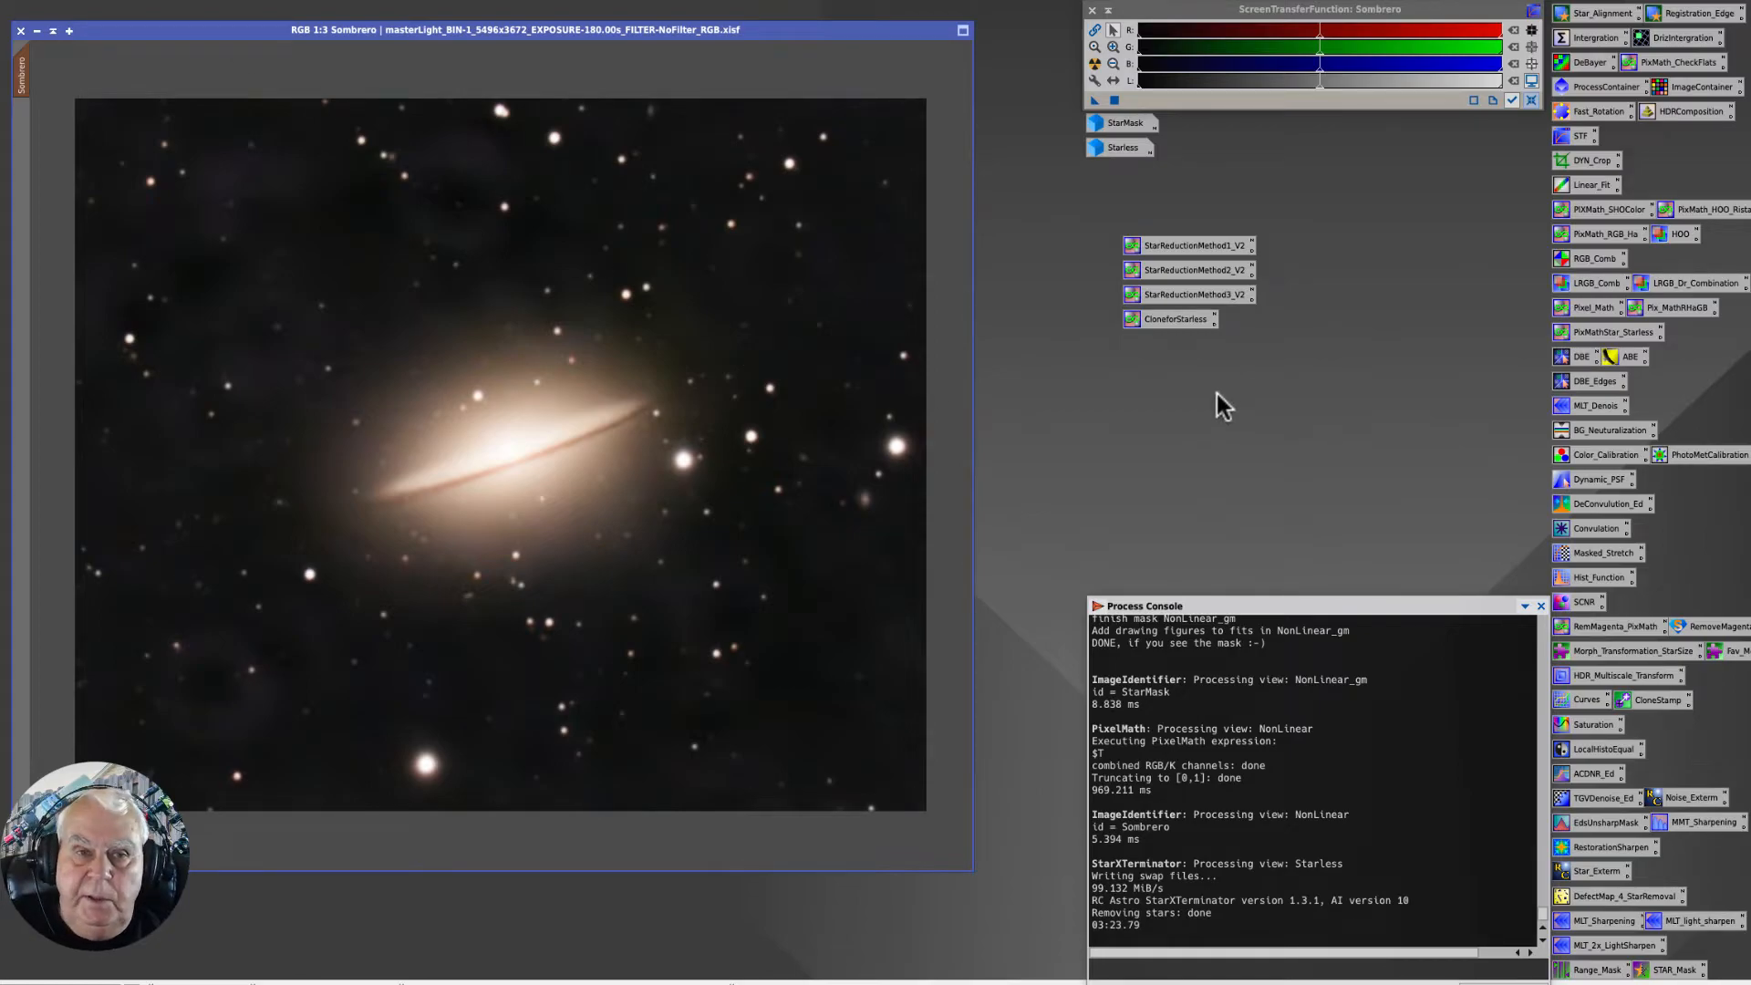
Open the StarReductionMethod1_V2 process, set S to 0.10 and apply it to the masked Sombrero image.
{"action": "double_click", "coordinate": [1167, 244]}
{"action": "left_click_drag", "start_coordinate": [1034, 233], "coordinate": [1032, 245]}
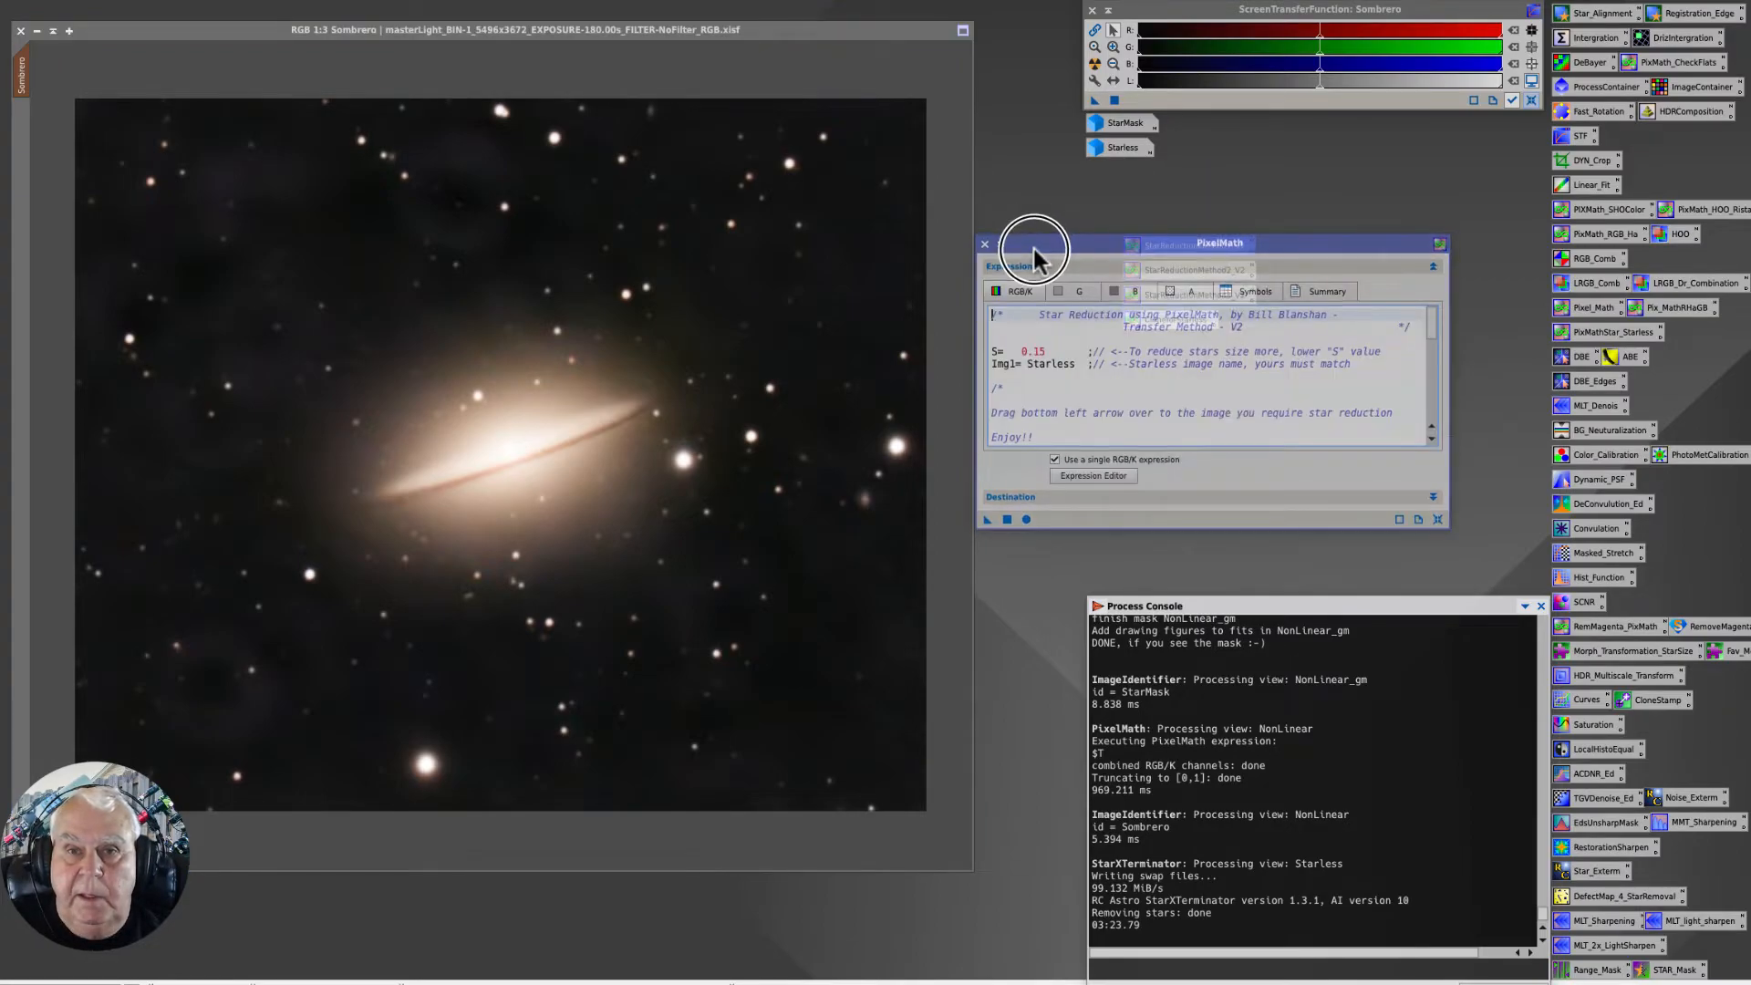
{"action": "left_click", "coordinate": [1045, 353]}
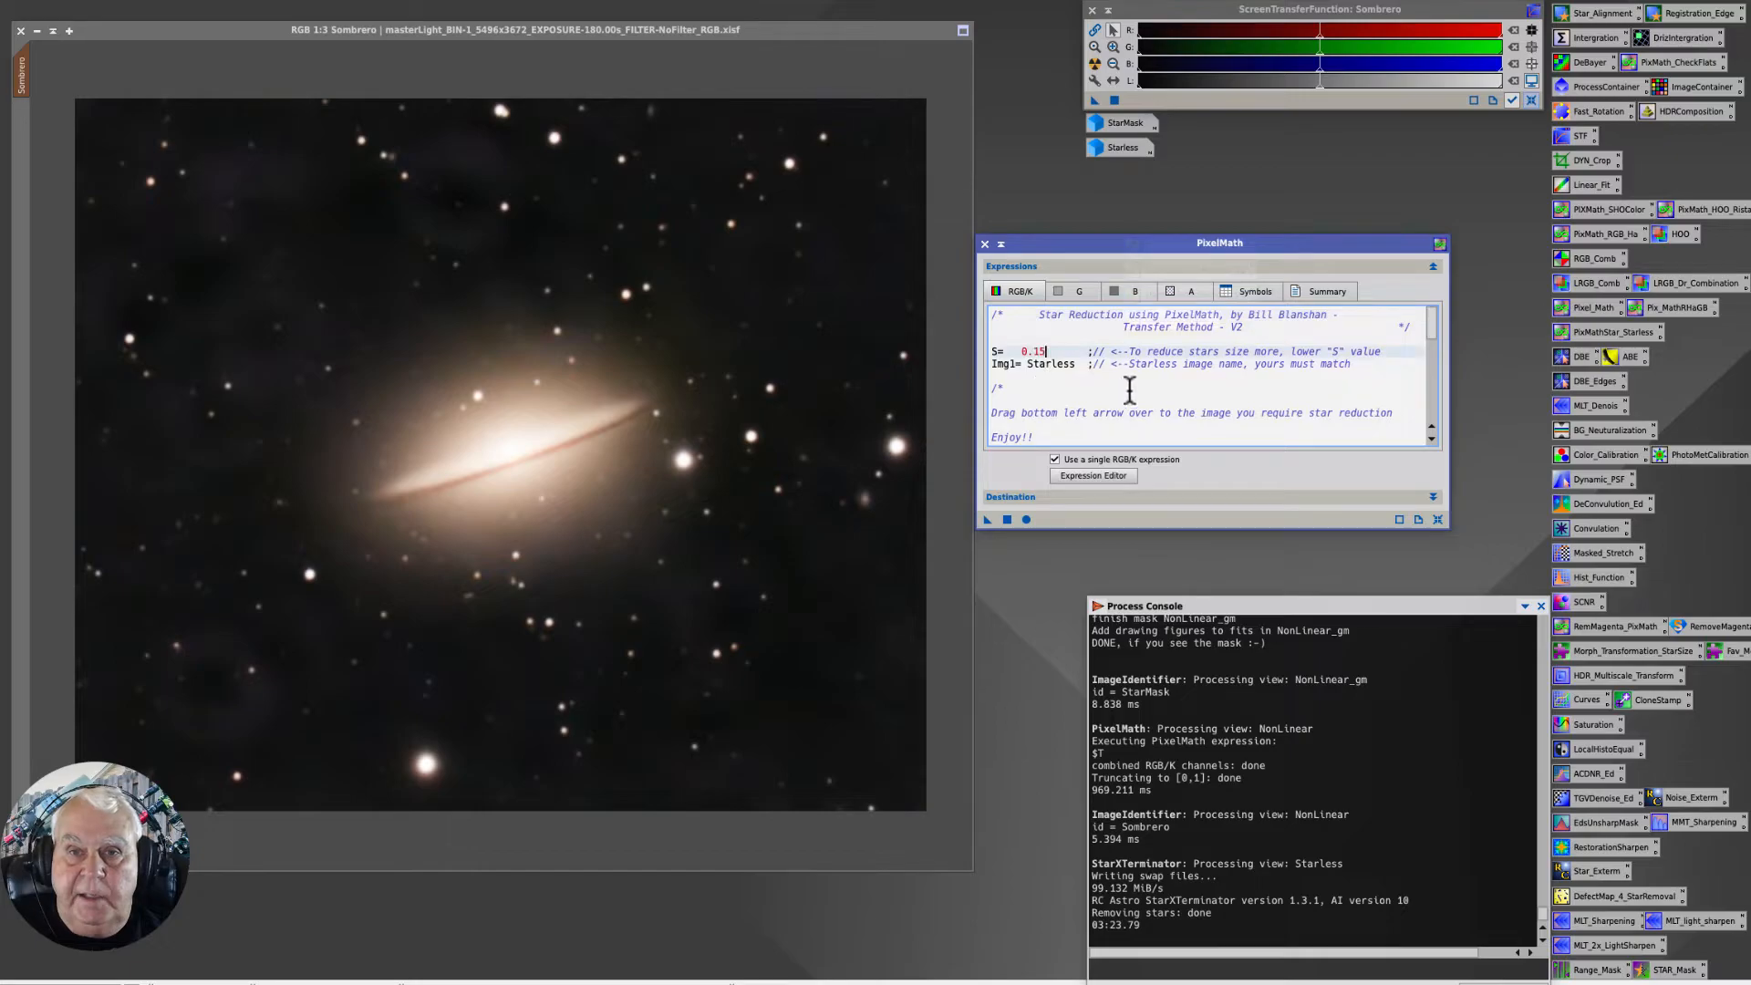
{"action": "key", "text": "BackSpace"}
{"action": "type", "text": "0"}
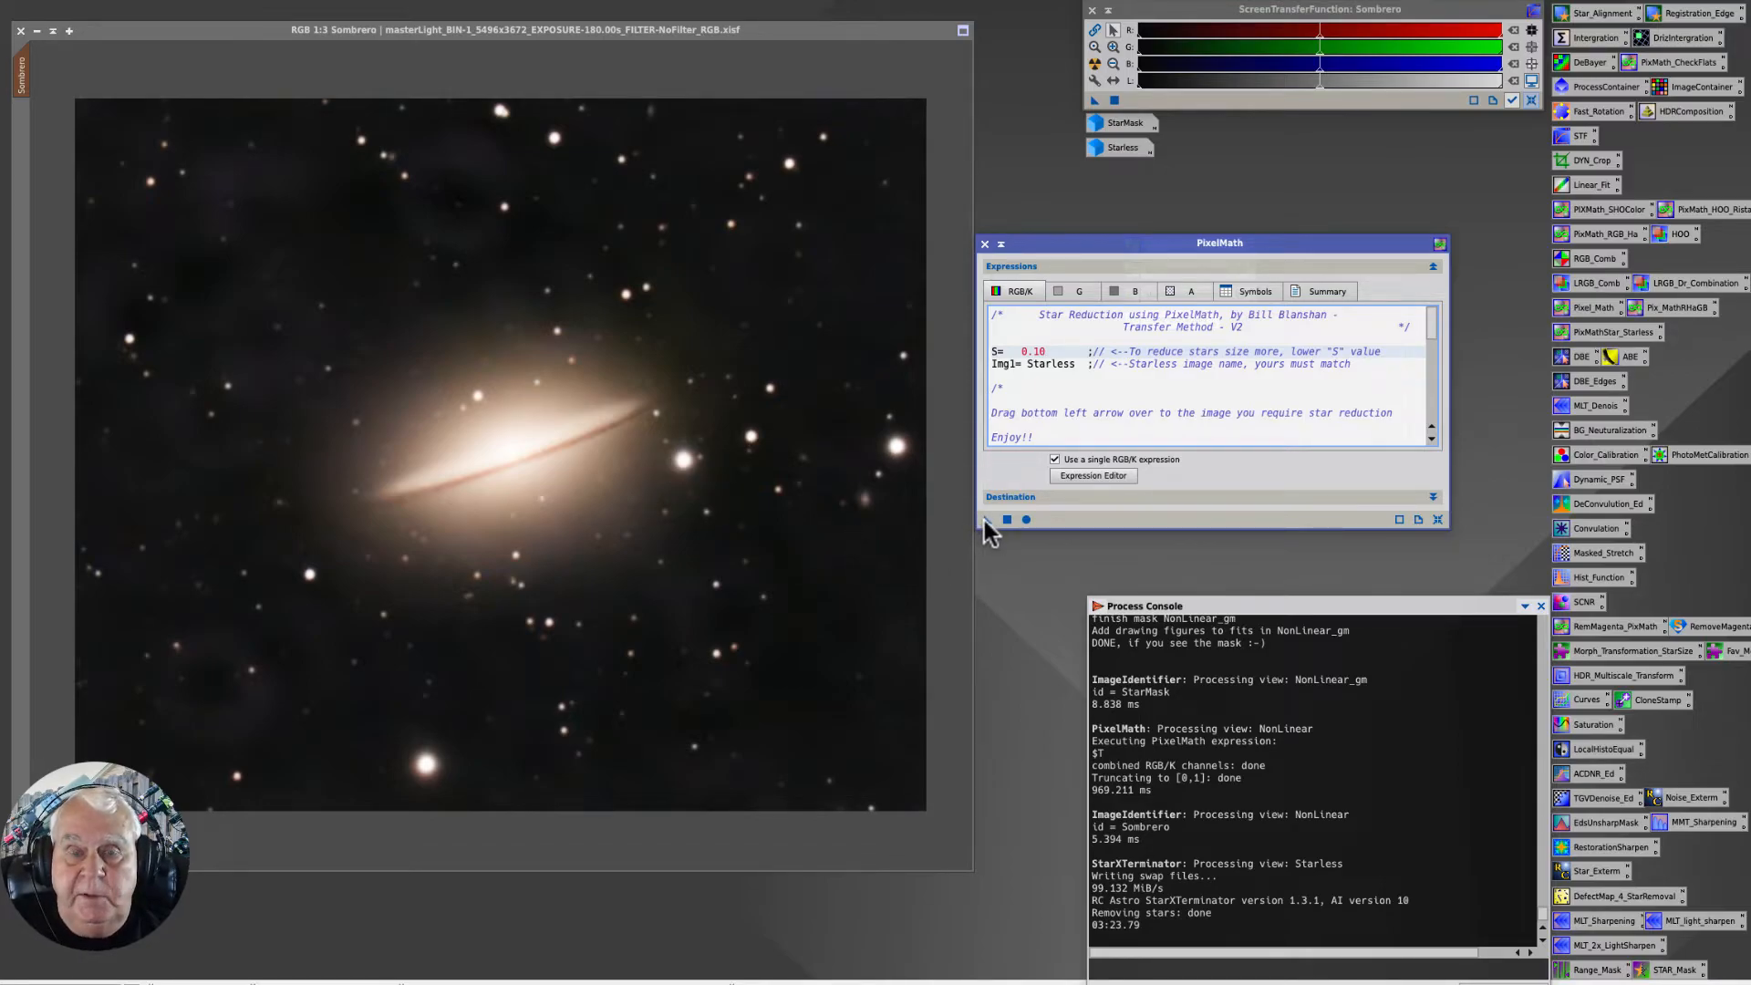
{"action": "left_click_drag", "start_coordinate": [985, 523], "coordinate": [673, 579]}
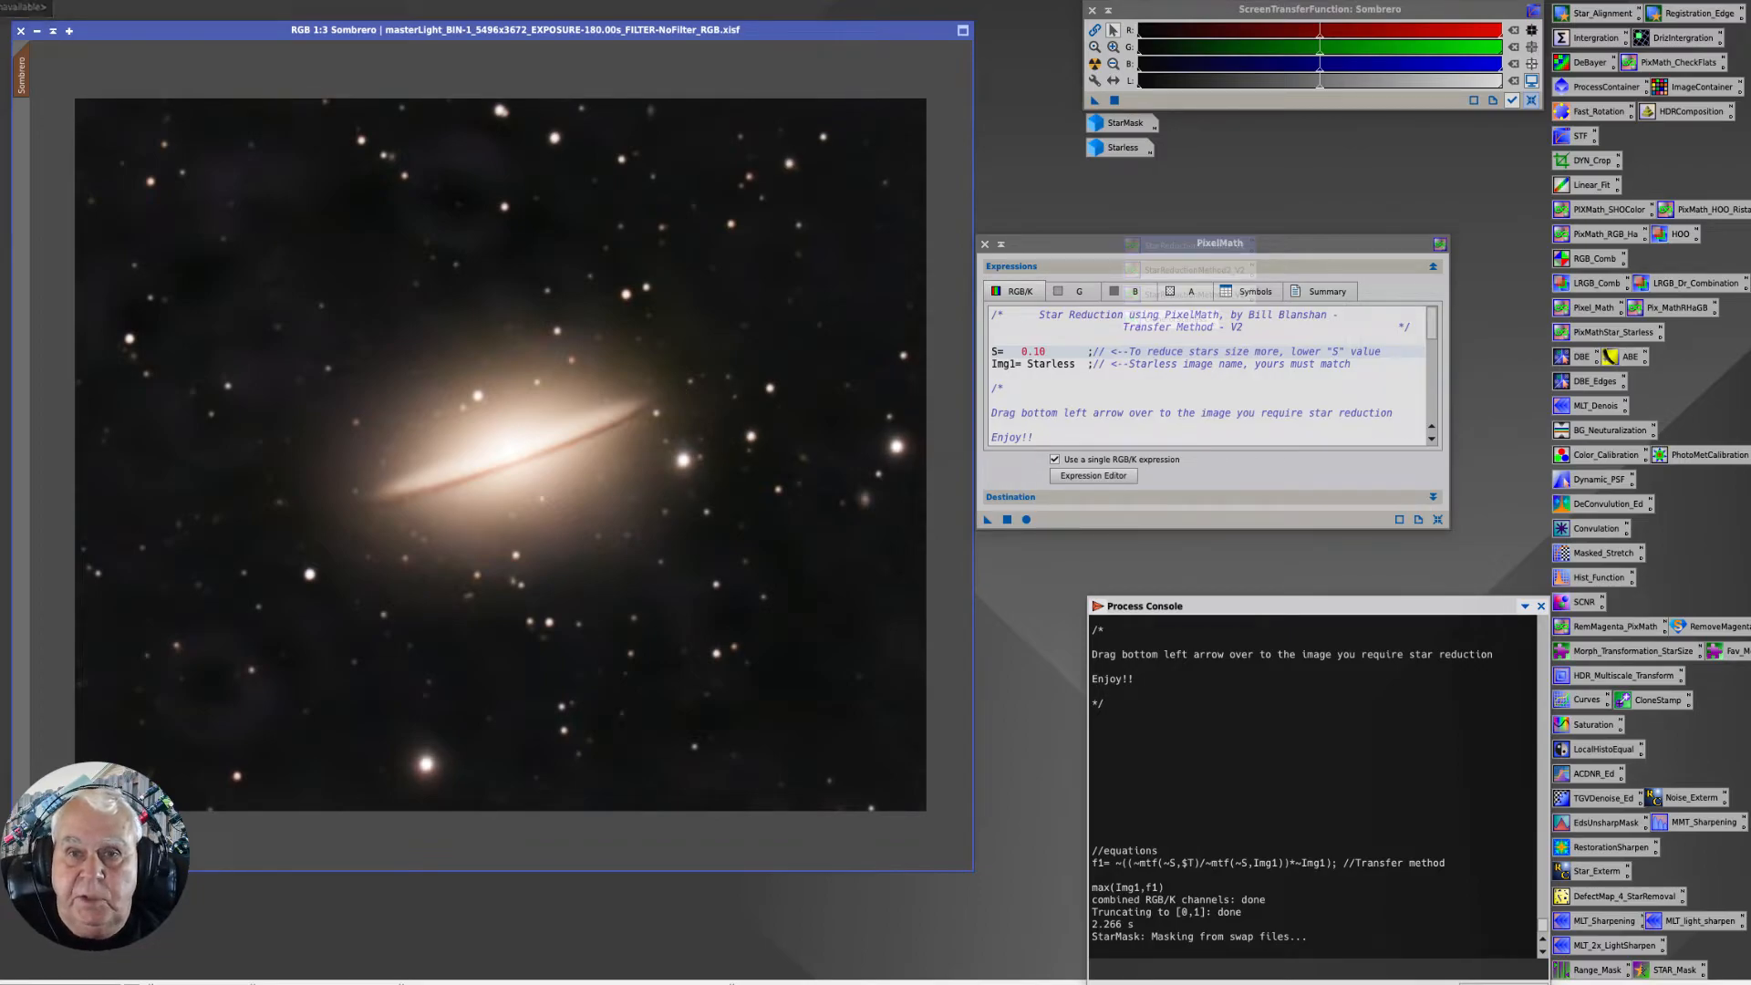
Set S to 0.15 in the star reduction expression and apply it to the masked Sombrero image.
{"action": "left_click", "coordinate": [1044, 358]}
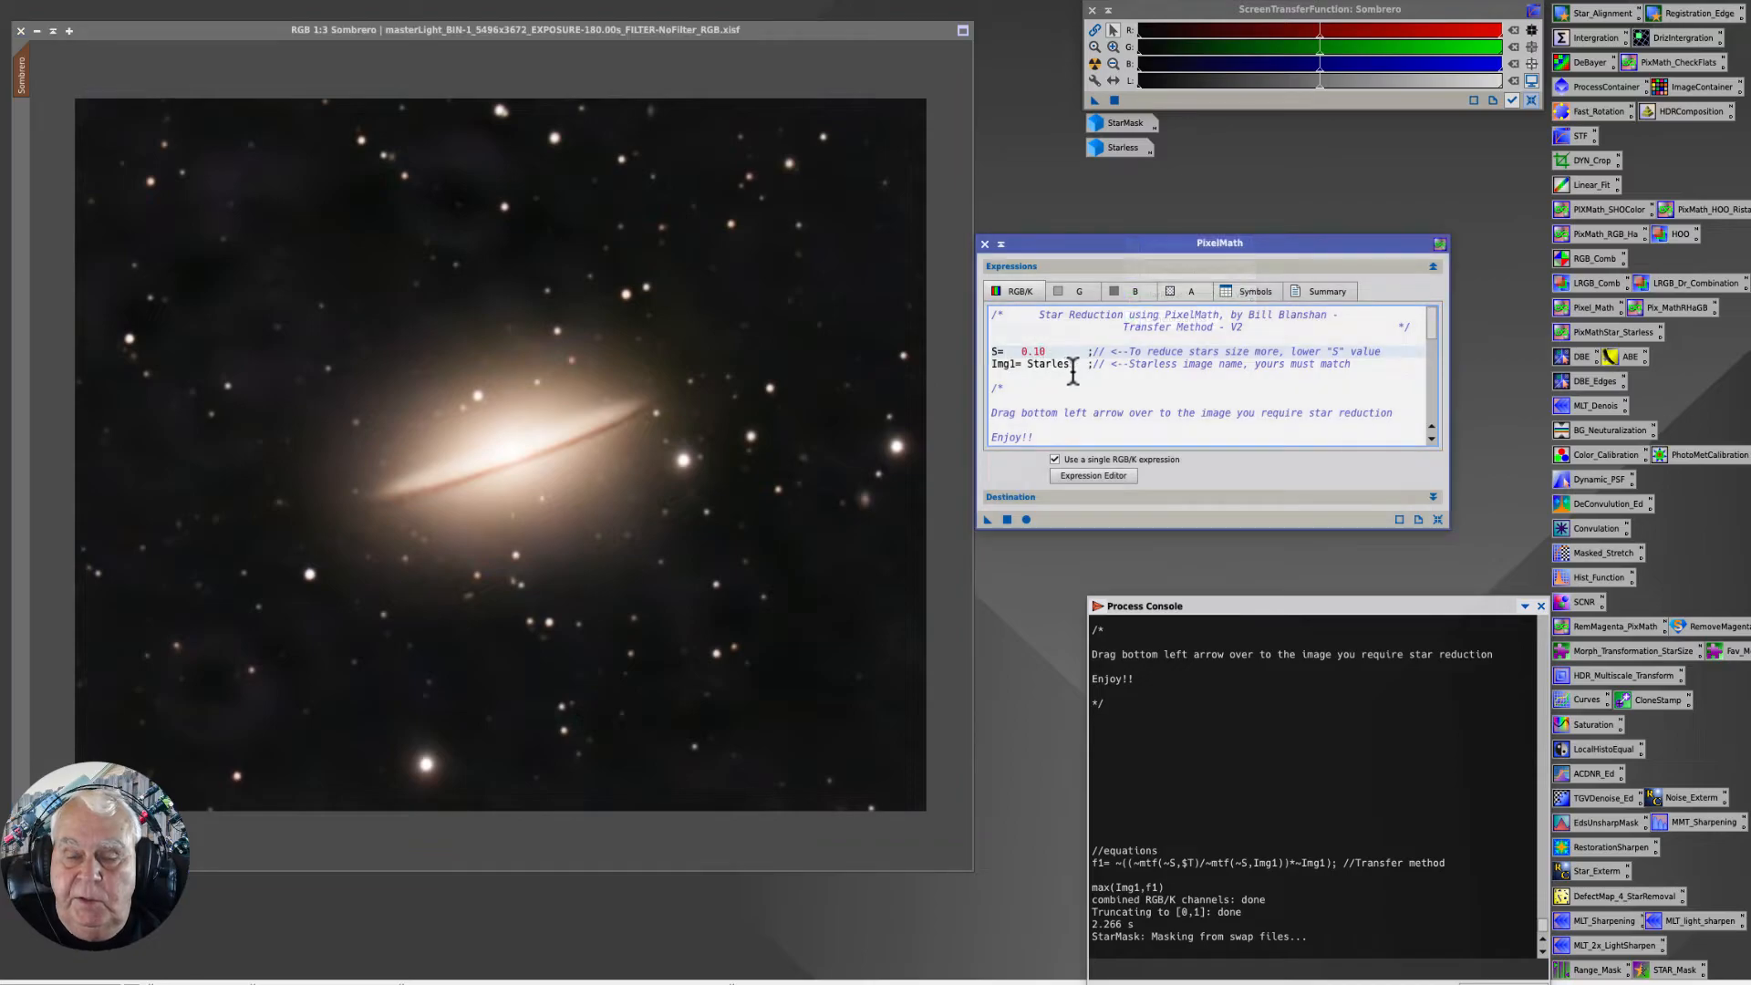
{"action": "key", "text": "BackSpace"}
{"action": "type", "text": "5"}
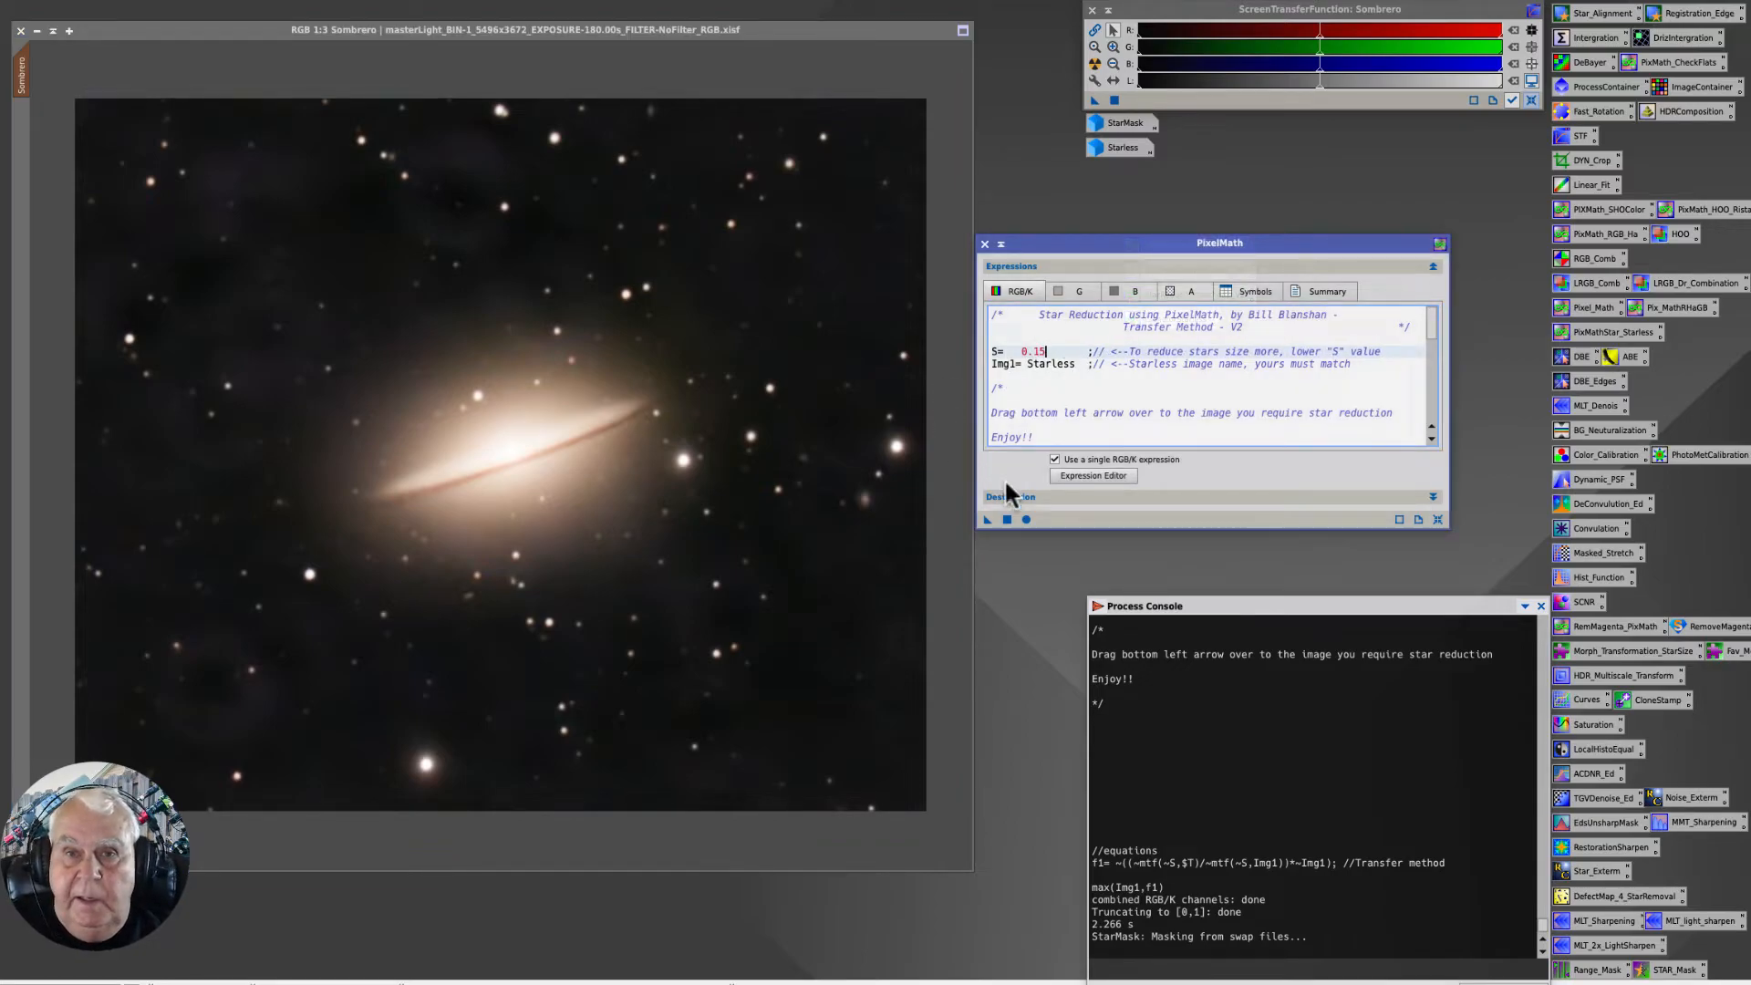
{"action": "left_click_drag", "start_coordinate": [987, 519], "coordinate": [808, 477]}
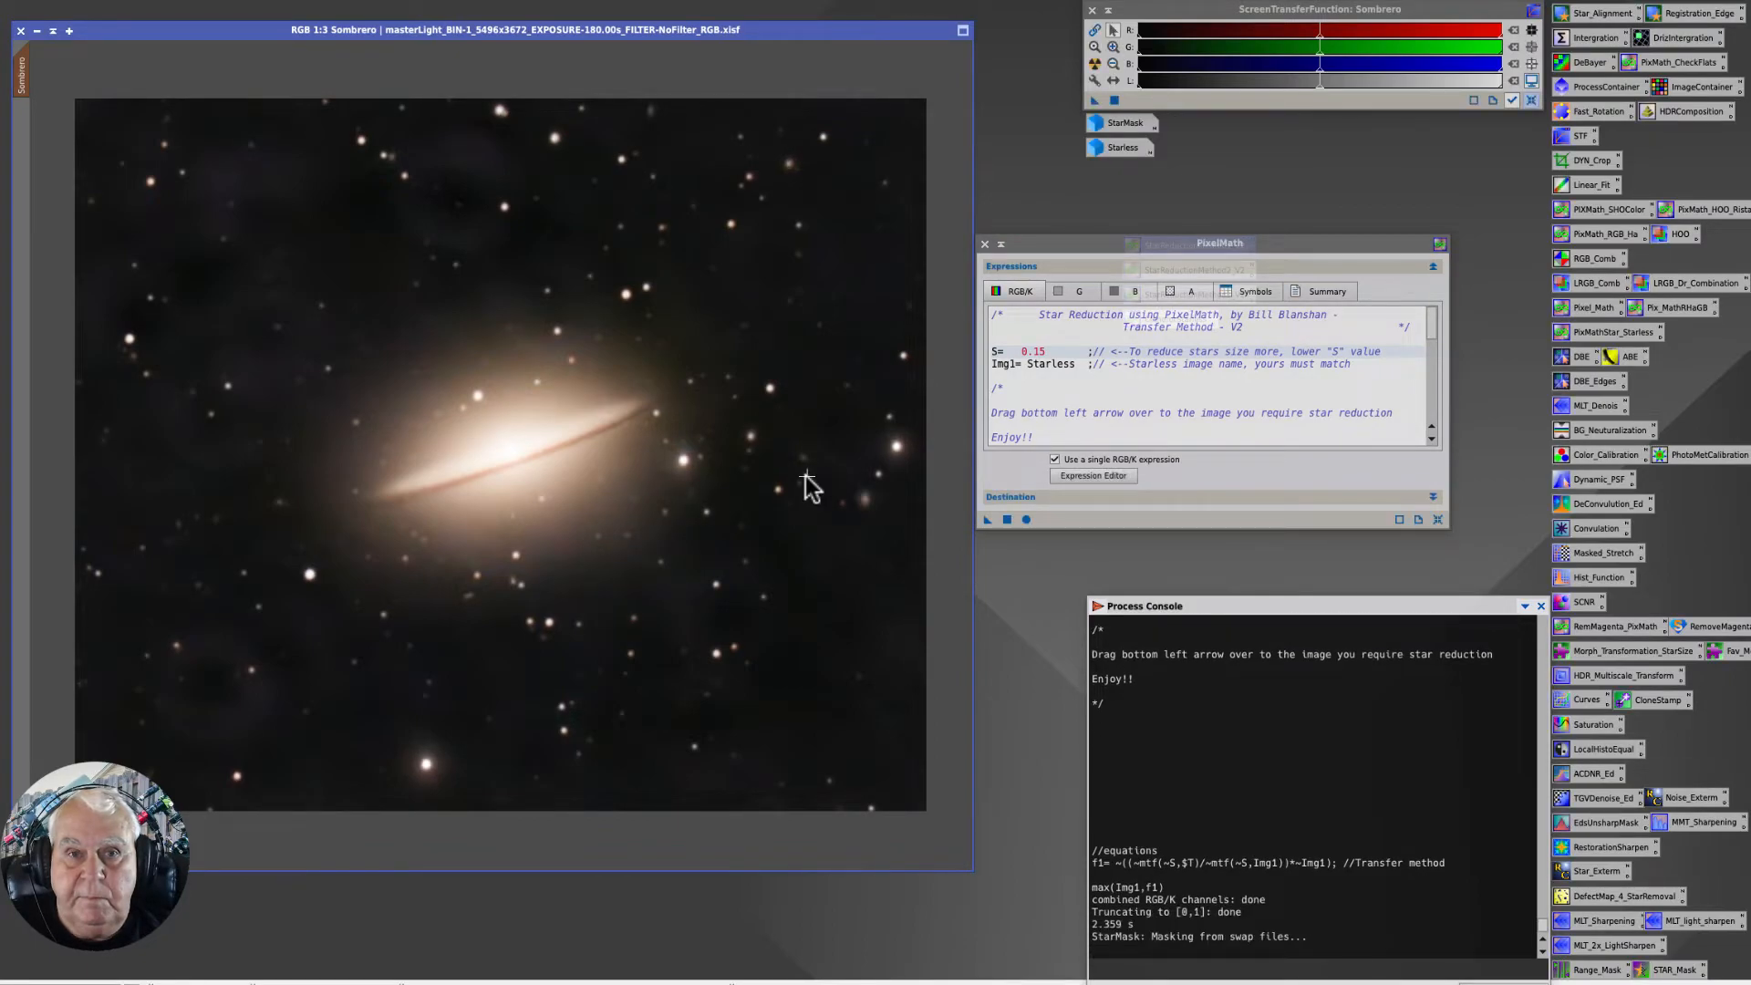
{"action": "mouse_move", "coordinate": [2, 274]}
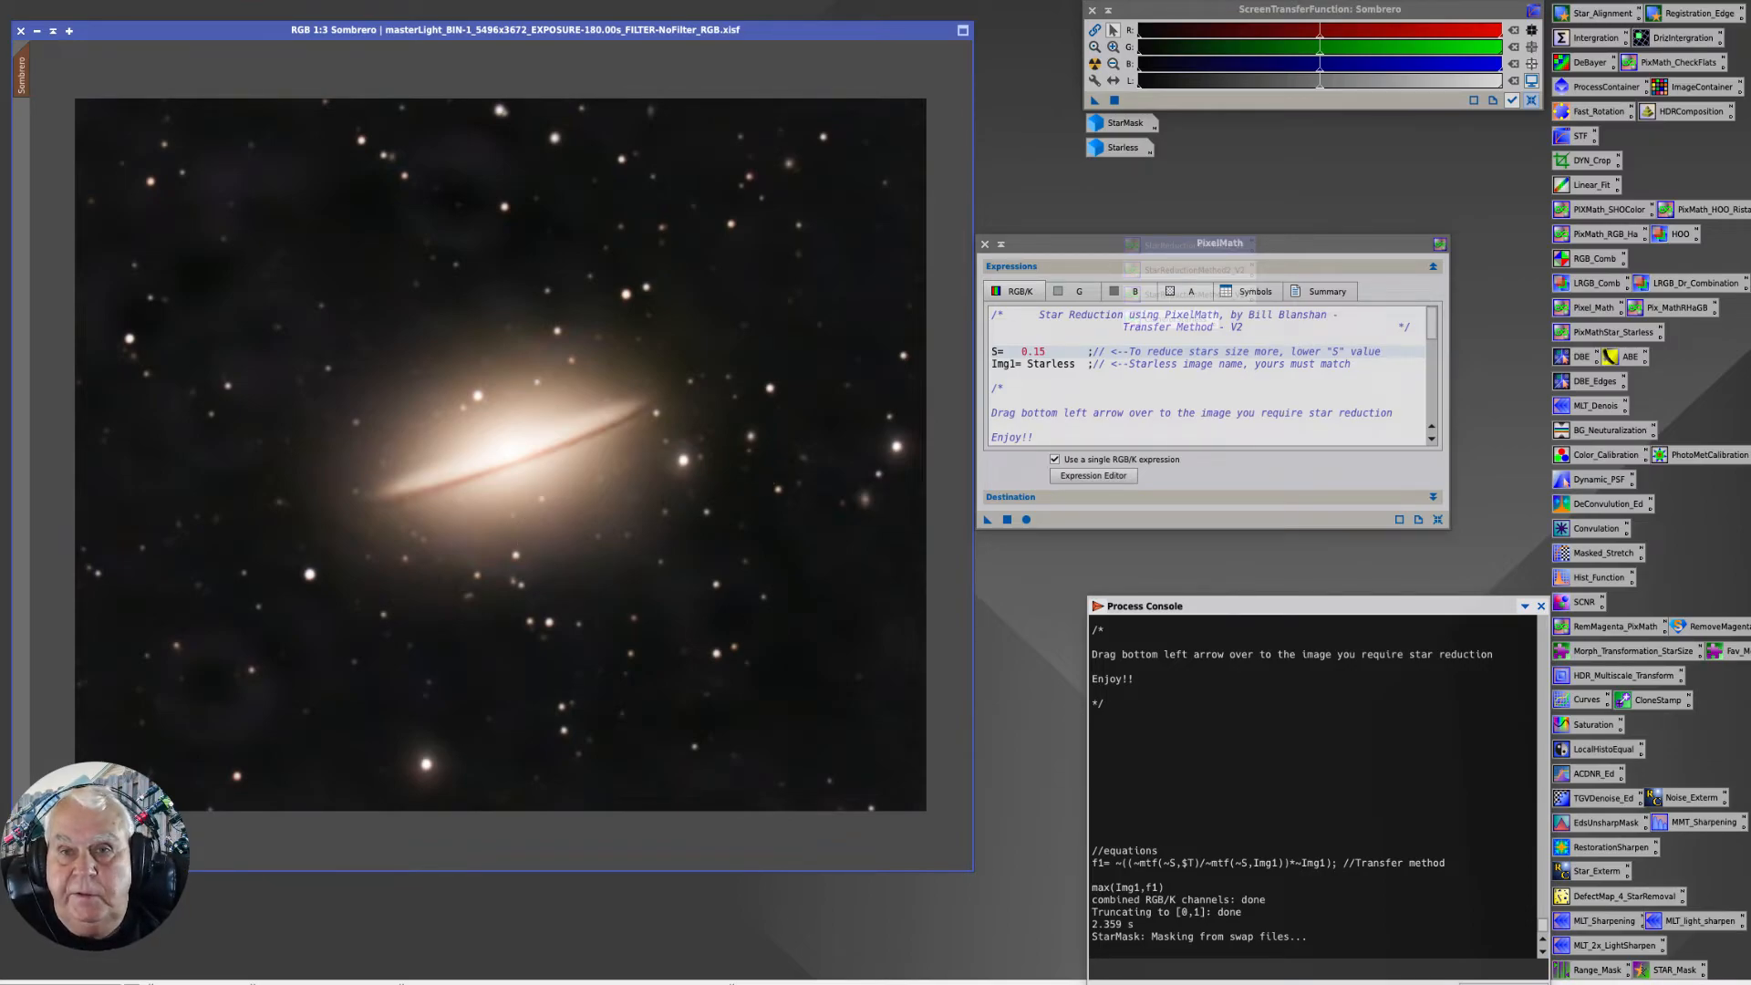
Close the first star reduction process, open StarReductionMethod3_V2 and set its method mode M to 3 for soft reduction.
{"action": "left_click", "coordinate": [984, 245]}
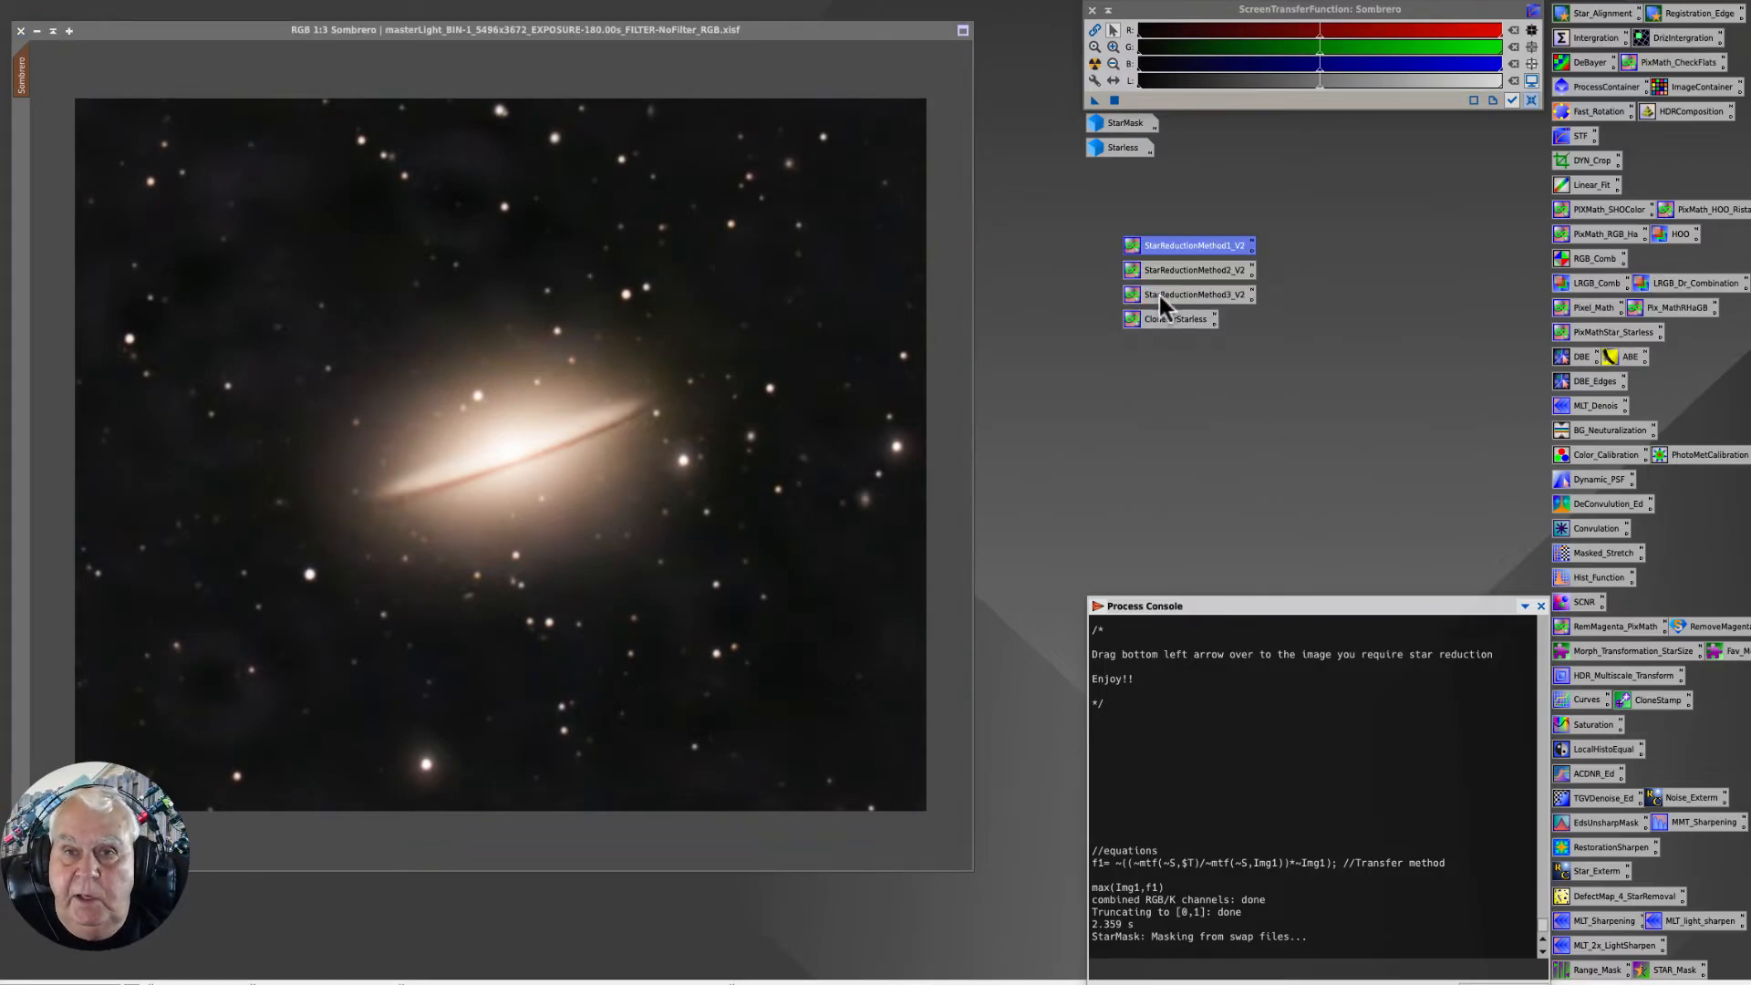
{"action": "double_click", "coordinate": [1190, 290]}
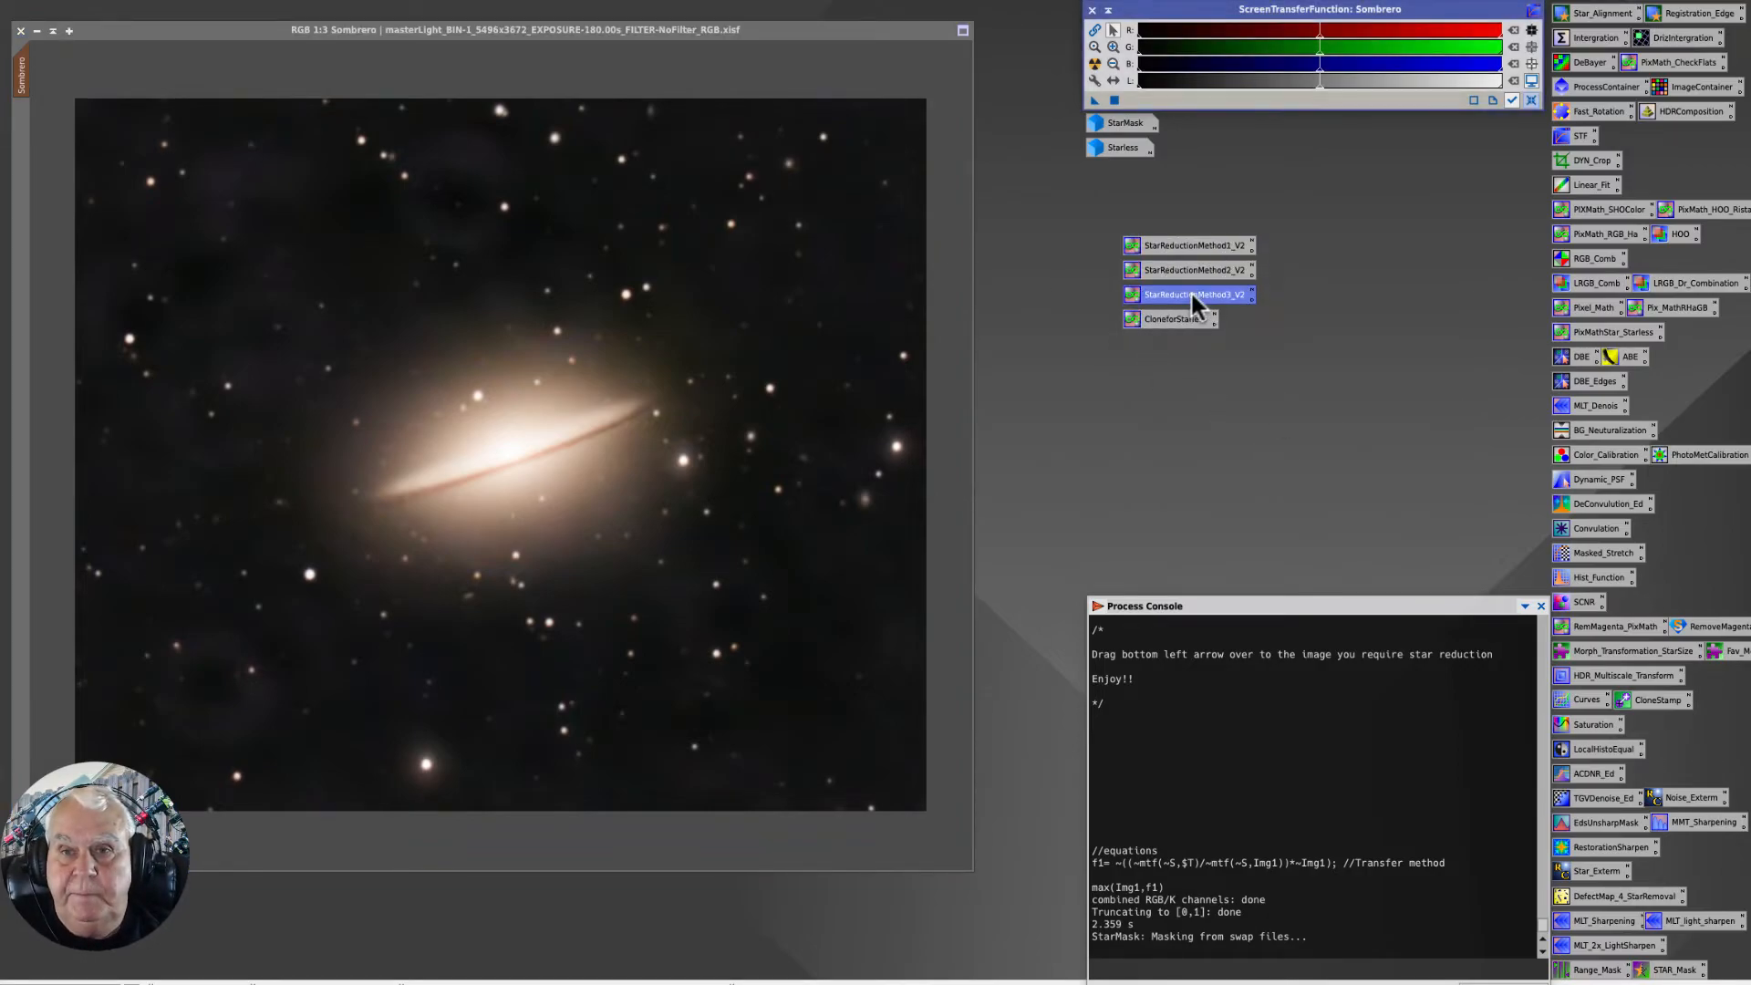
{"action": "left_click_drag", "start_coordinate": [1040, 246], "coordinate": [1010, 222]}
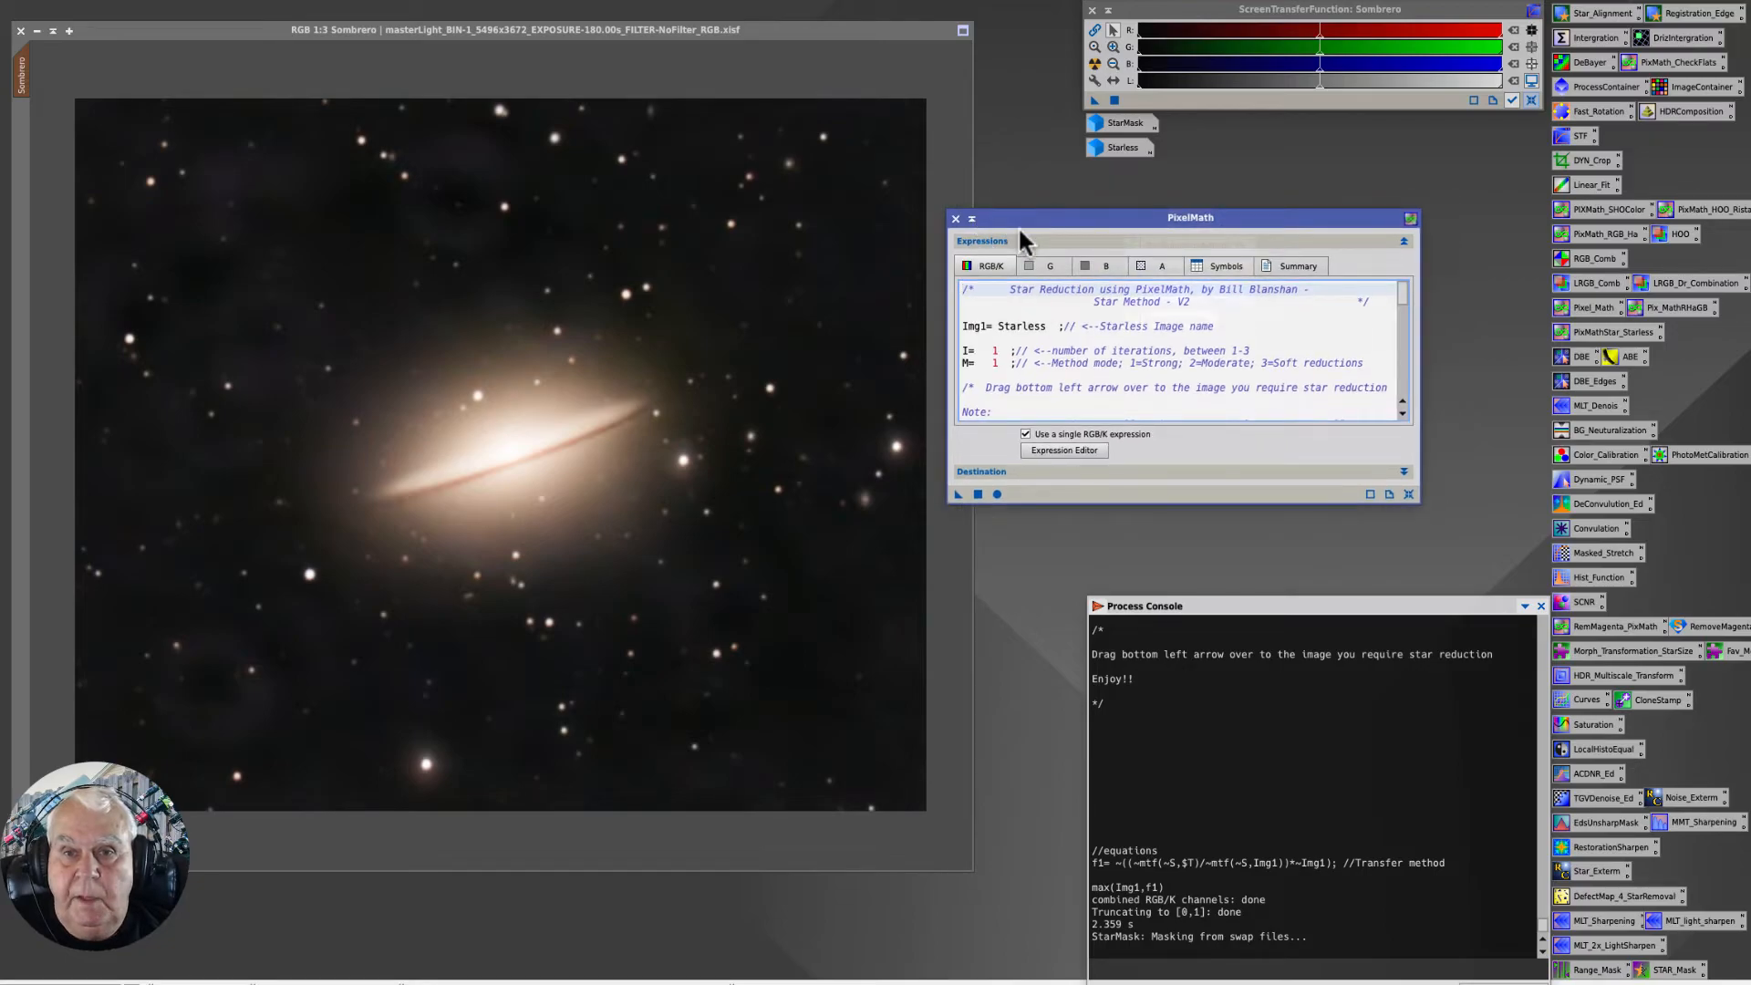
{"action": "left_click", "coordinate": [994, 363]}
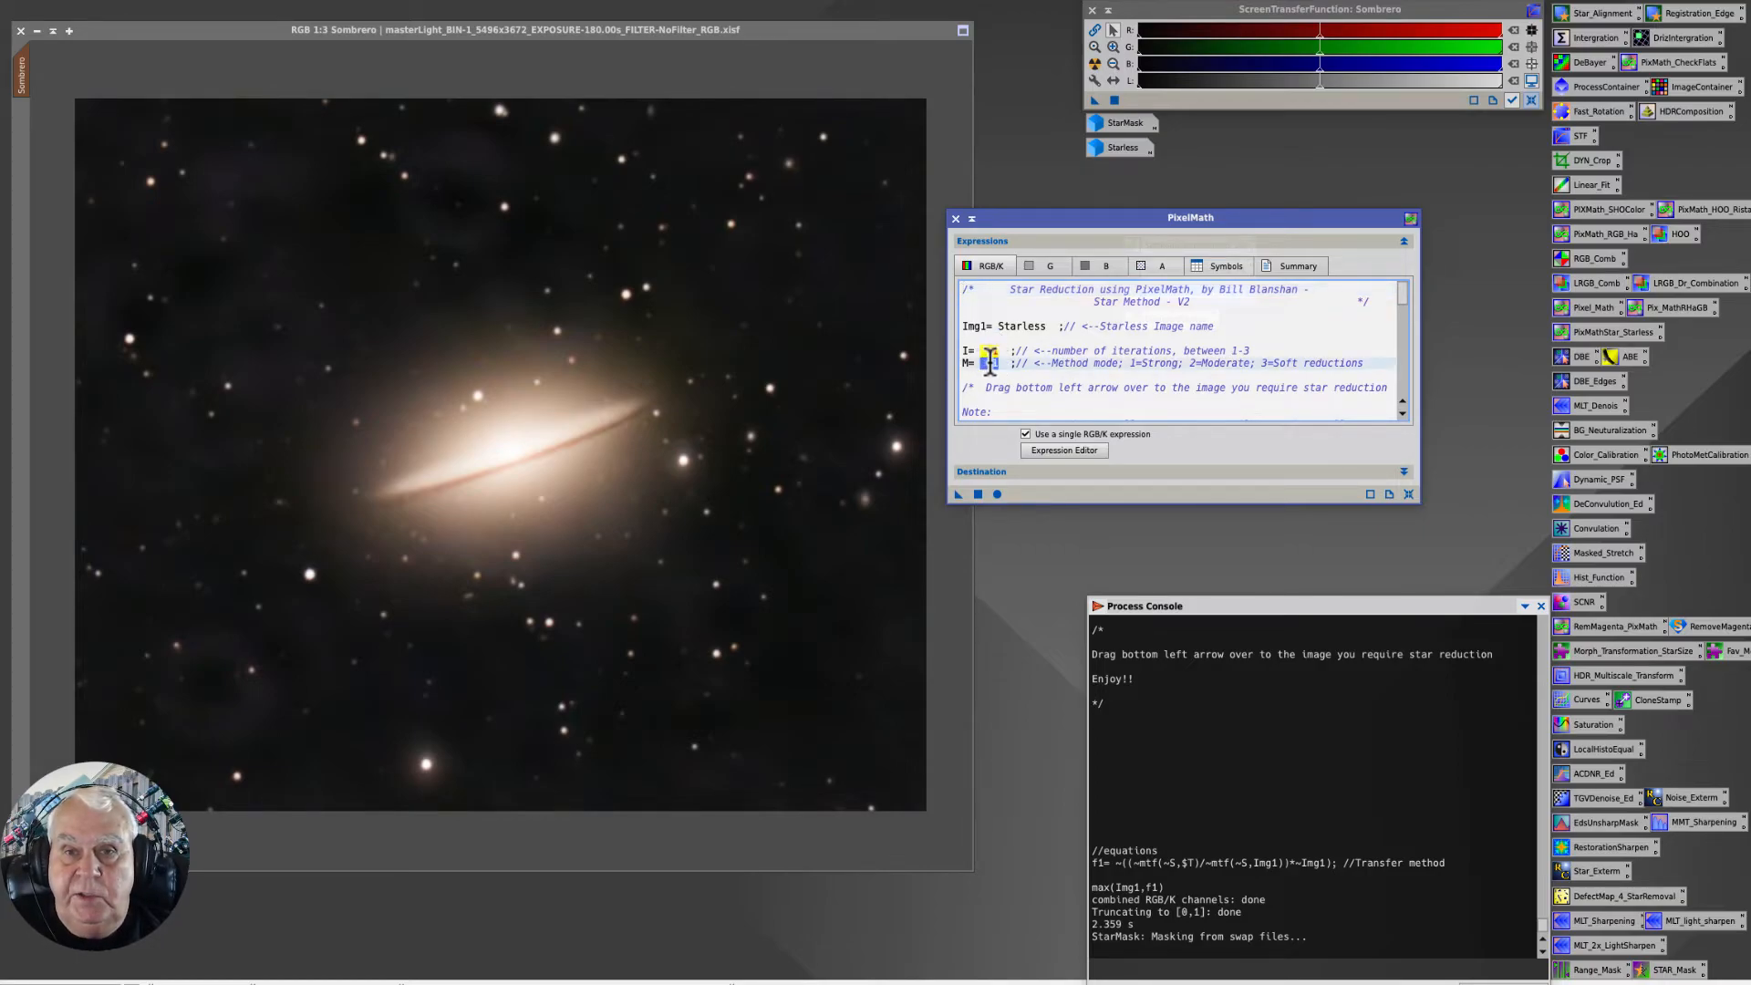
{"action": "key", "text": "Delete"}
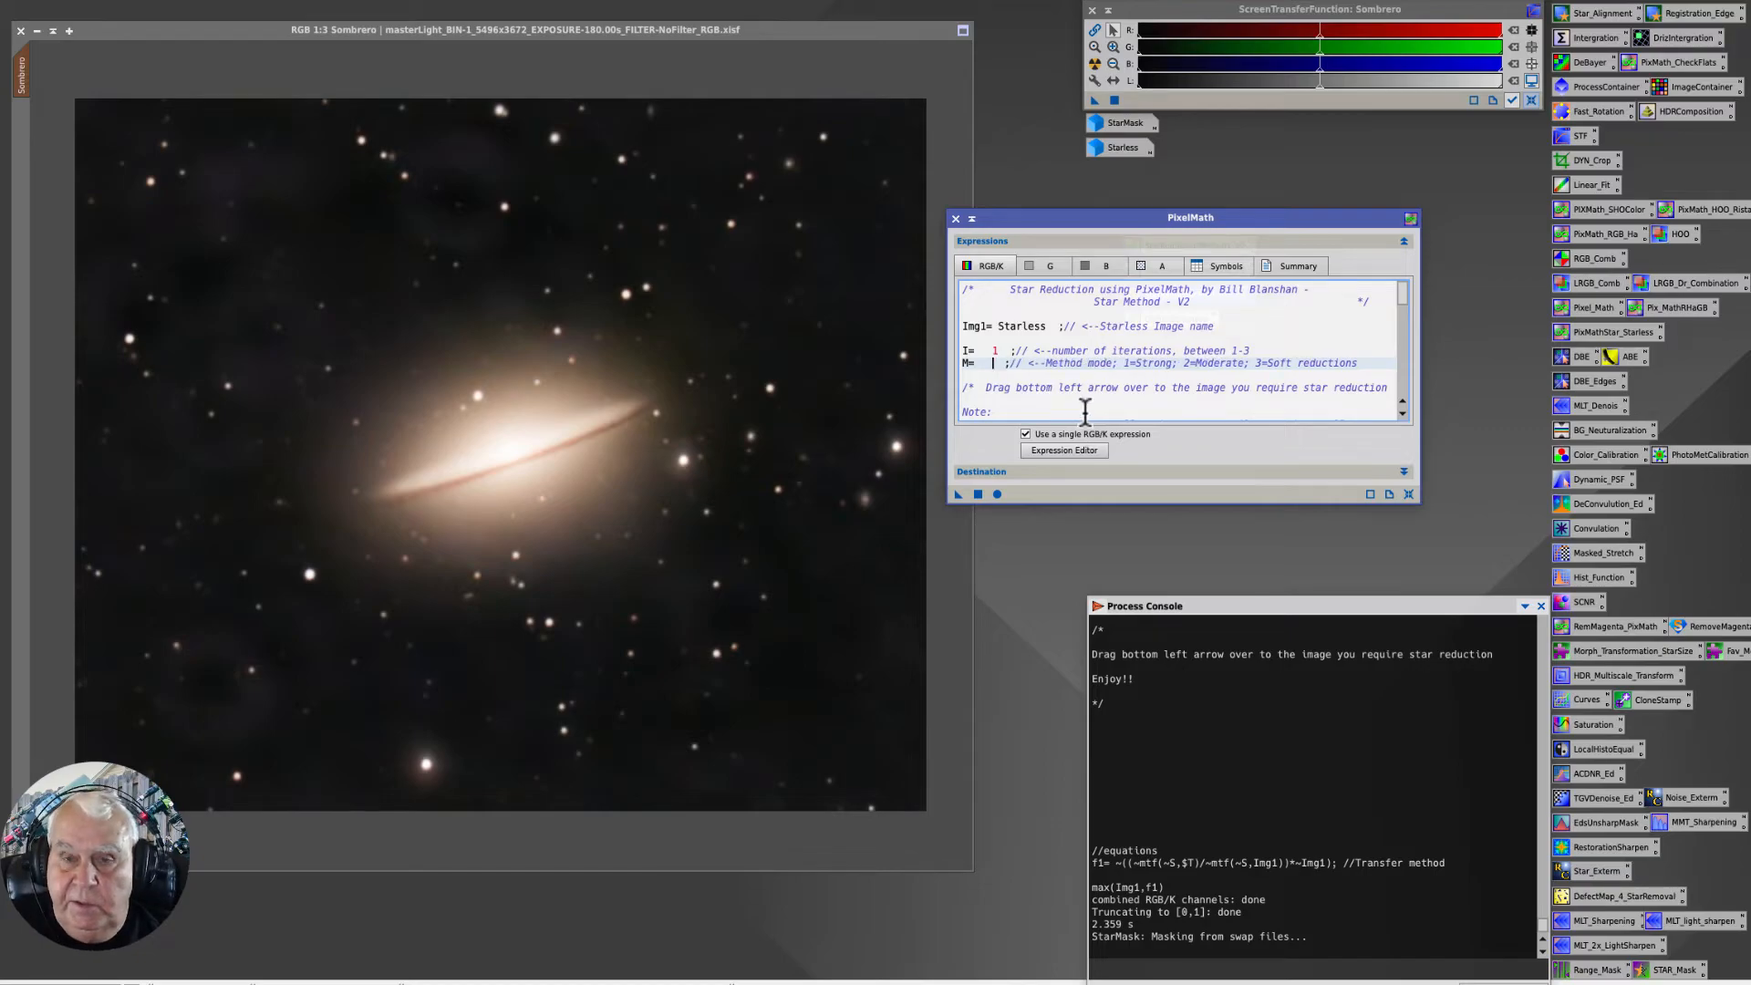
{"action": "type", "text": "3"}
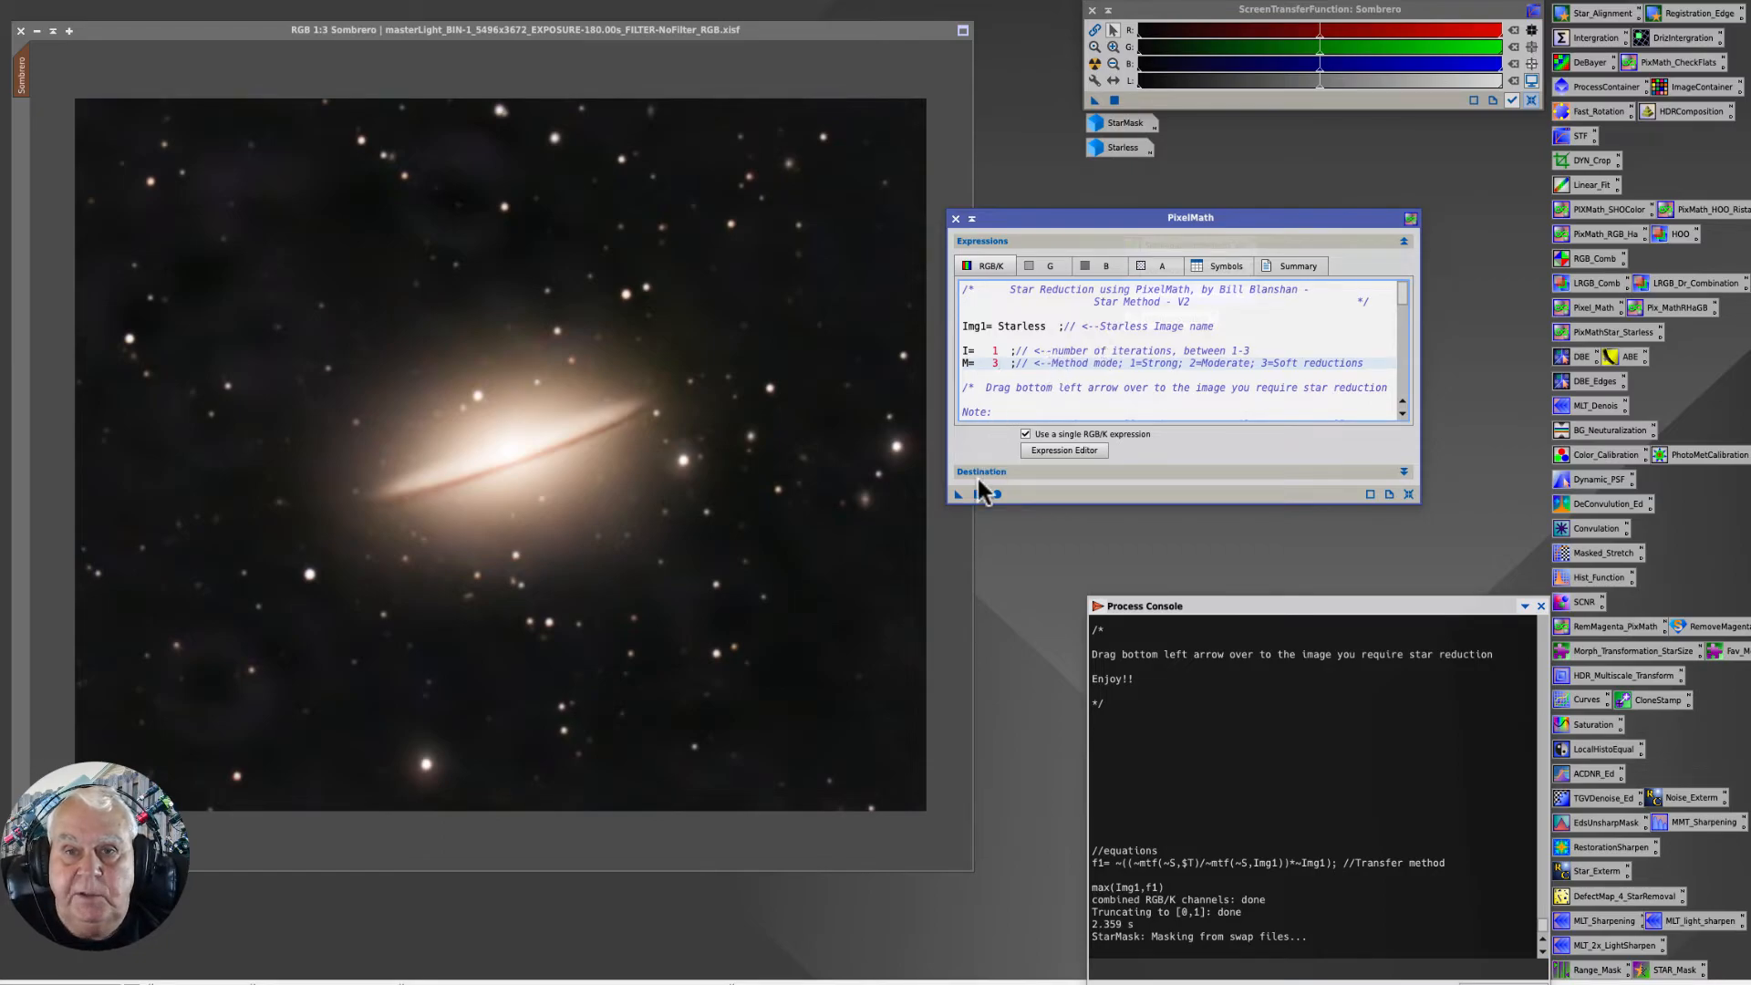
{"action": "left_click_drag", "start_coordinate": [956, 495], "coordinate": [675, 527]}
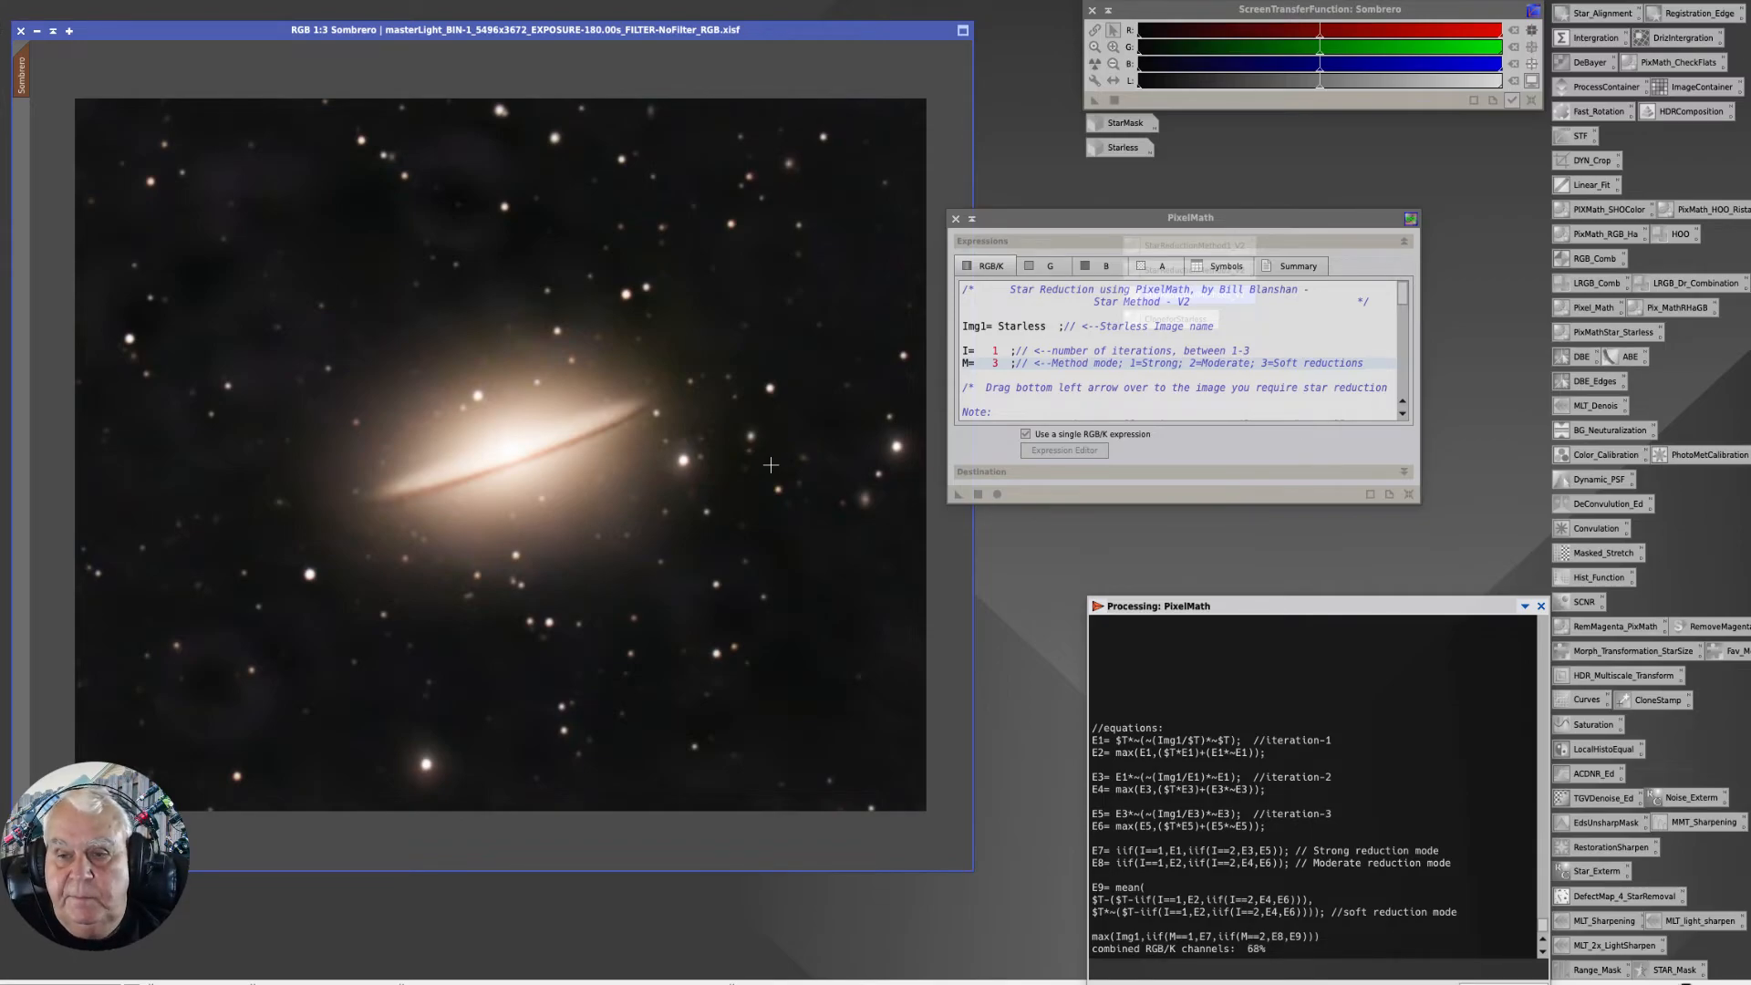
{"action": "key", "text": "Escape"}
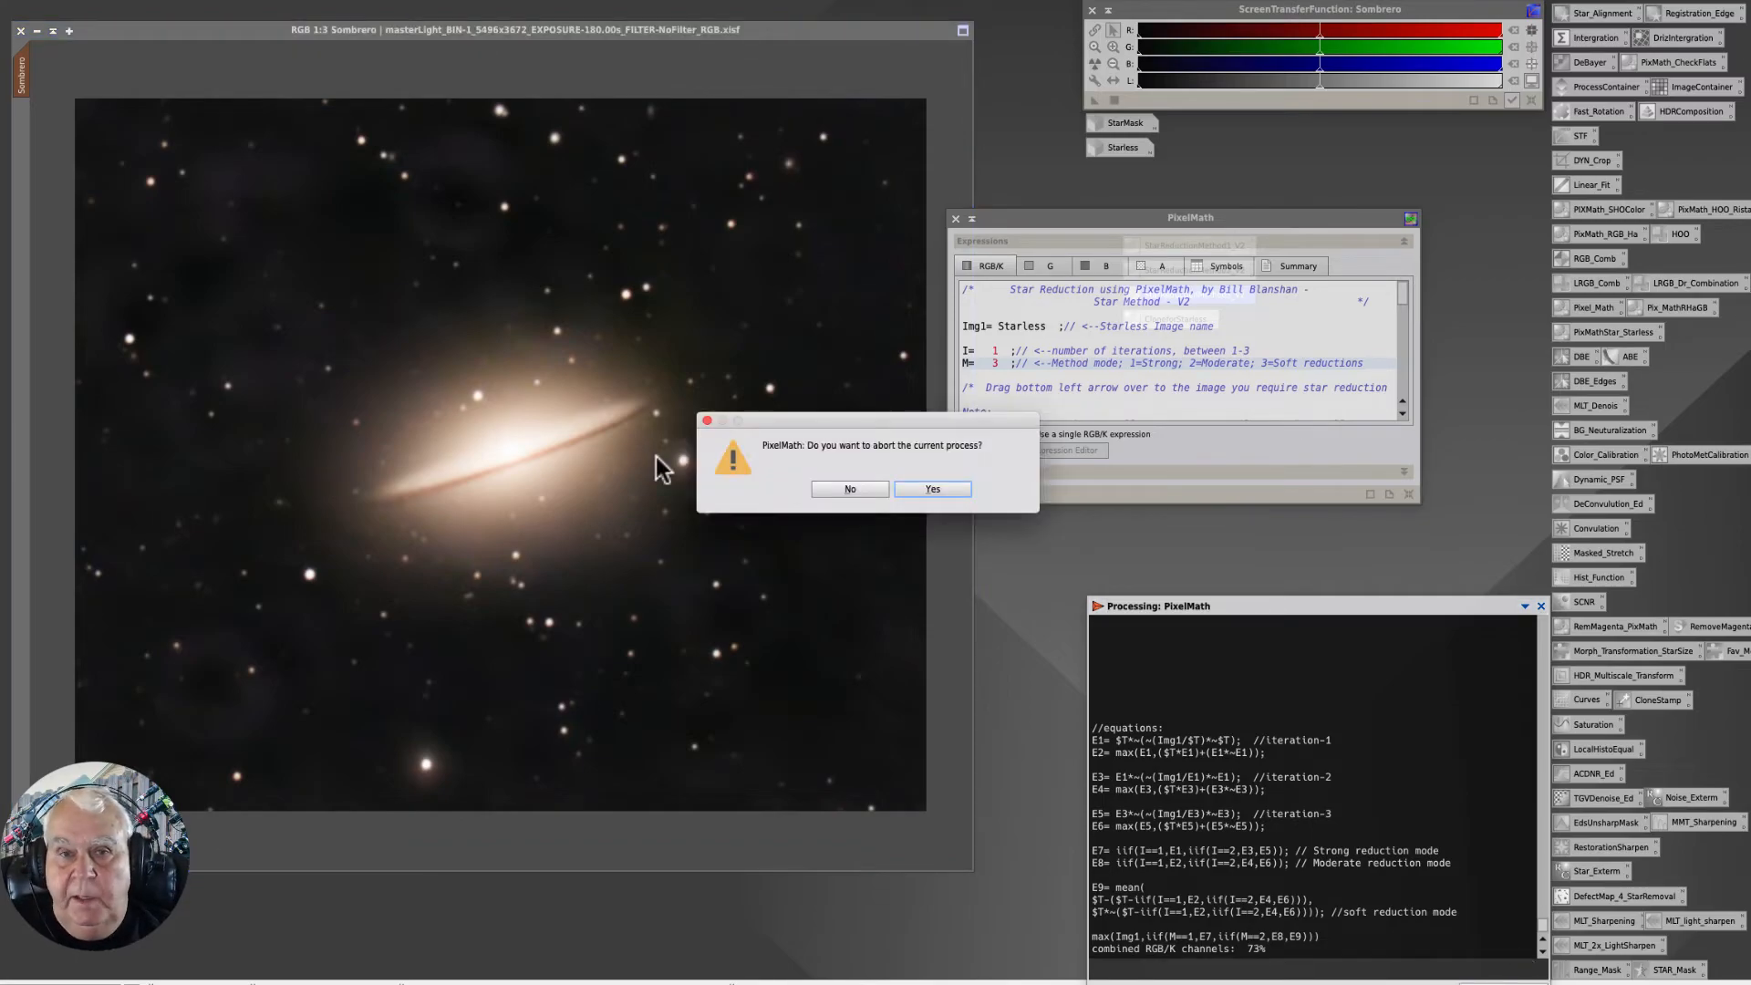
{"action": "left_click", "coordinate": [909, 483]}
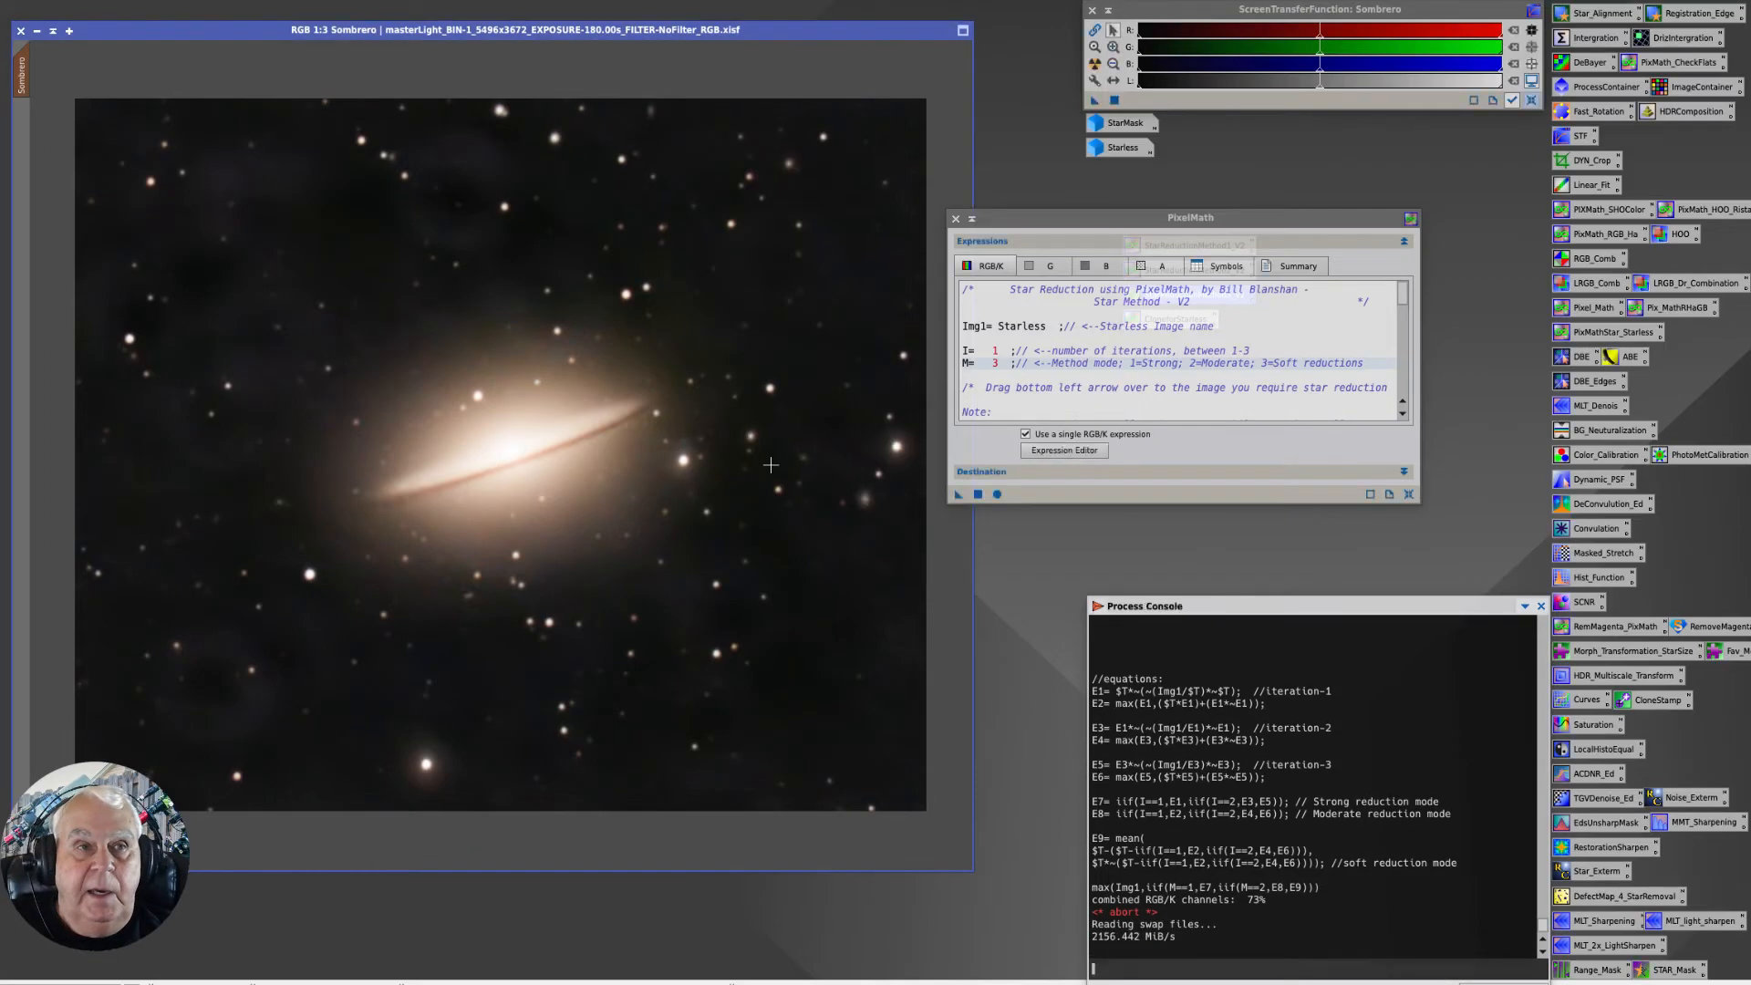
Remove the mask from the Sombrero image and apply the soft star reduction process to the unmasked image.
{"action": "left_click", "coordinate": [228, 2]}
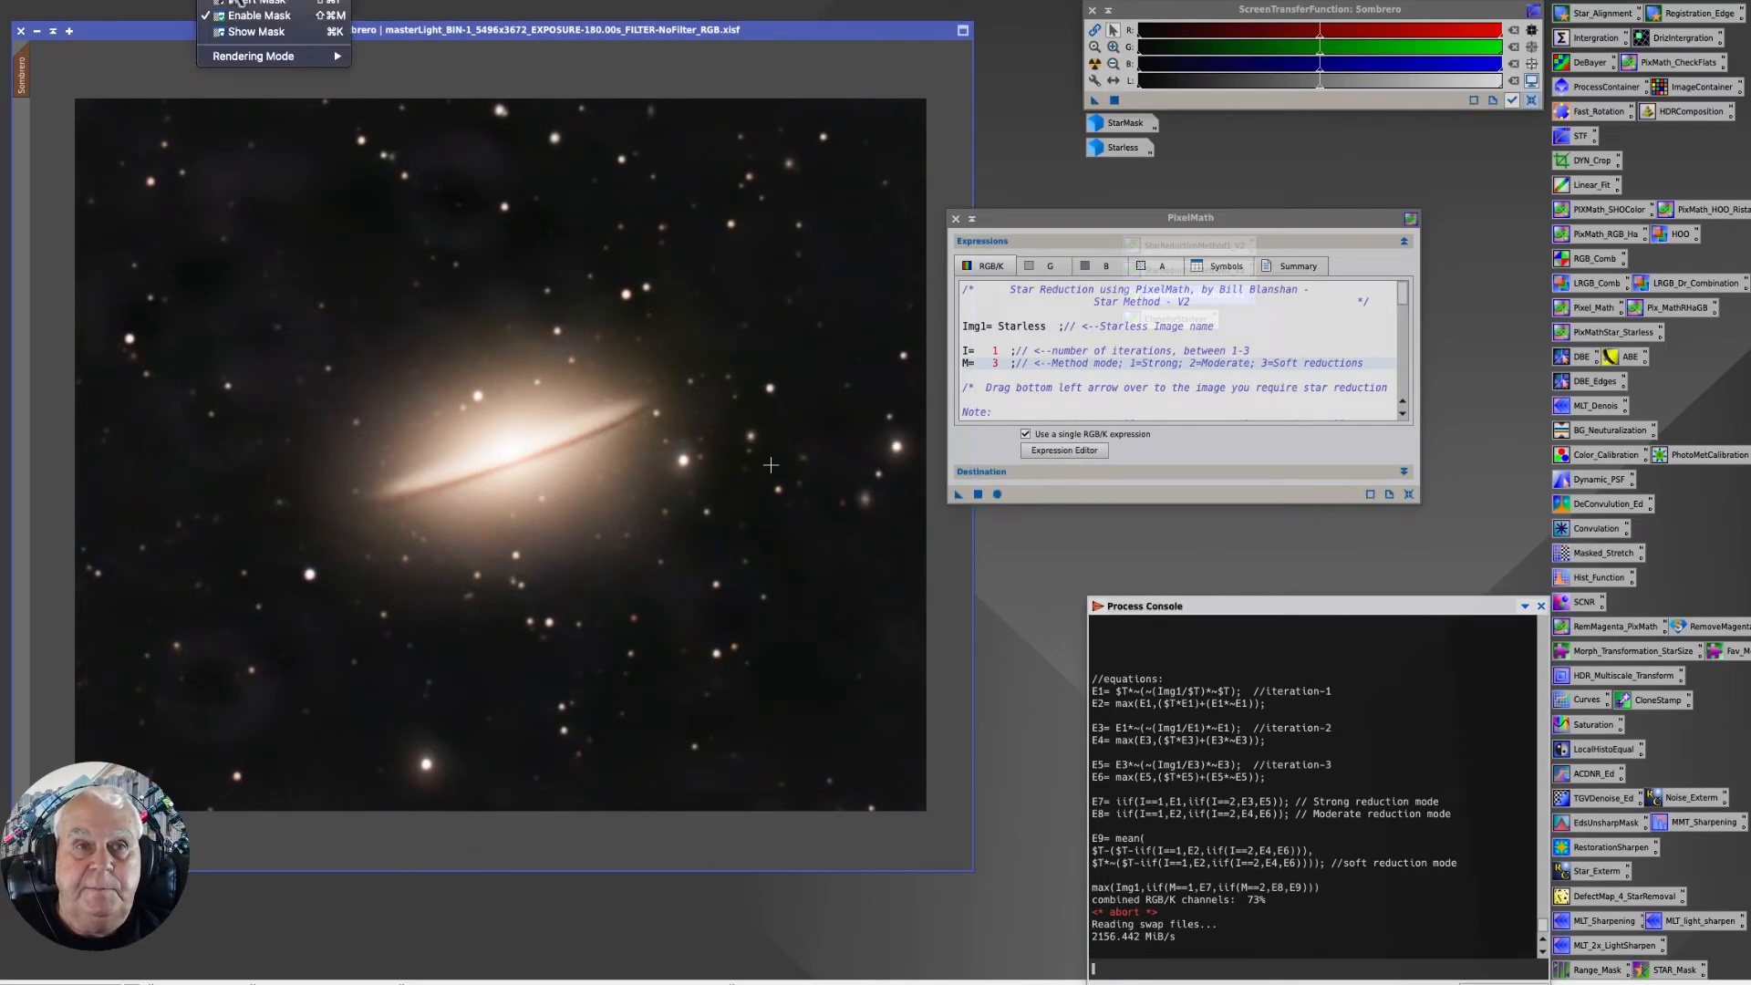
{"action": "key", "text": "Escape"}
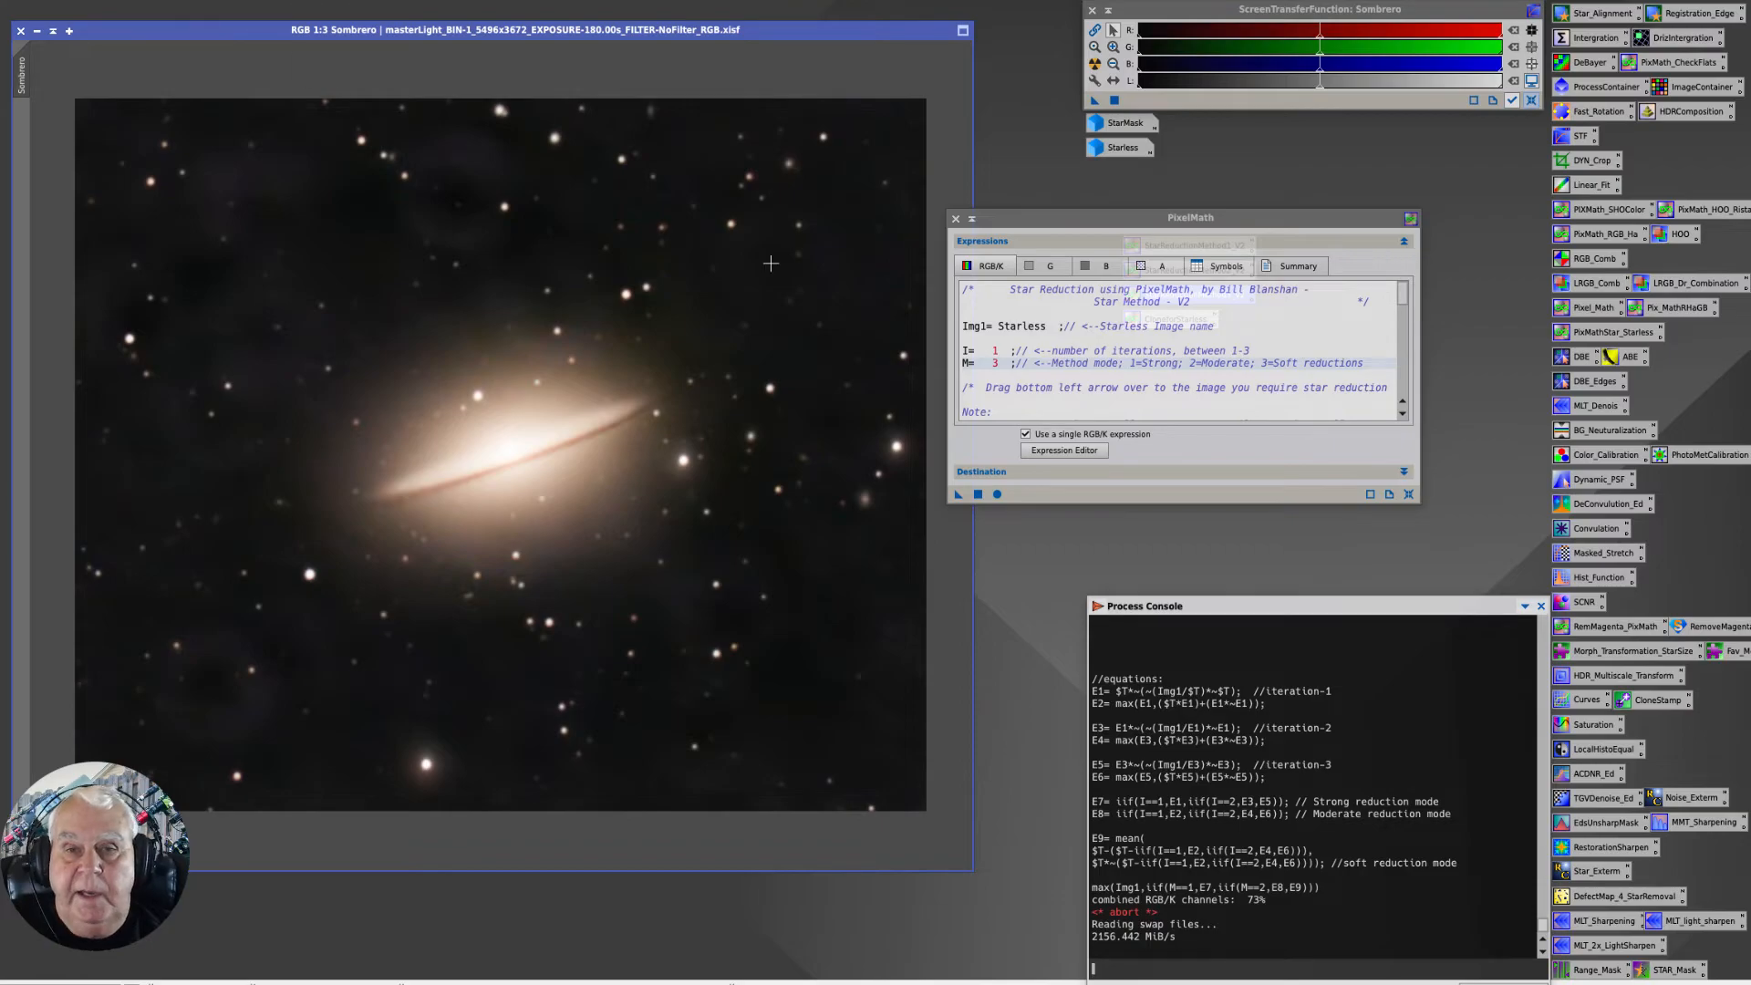
{"action": "left_click_drag", "start_coordinate": [957, 493], "coordinate": [457, 580]}
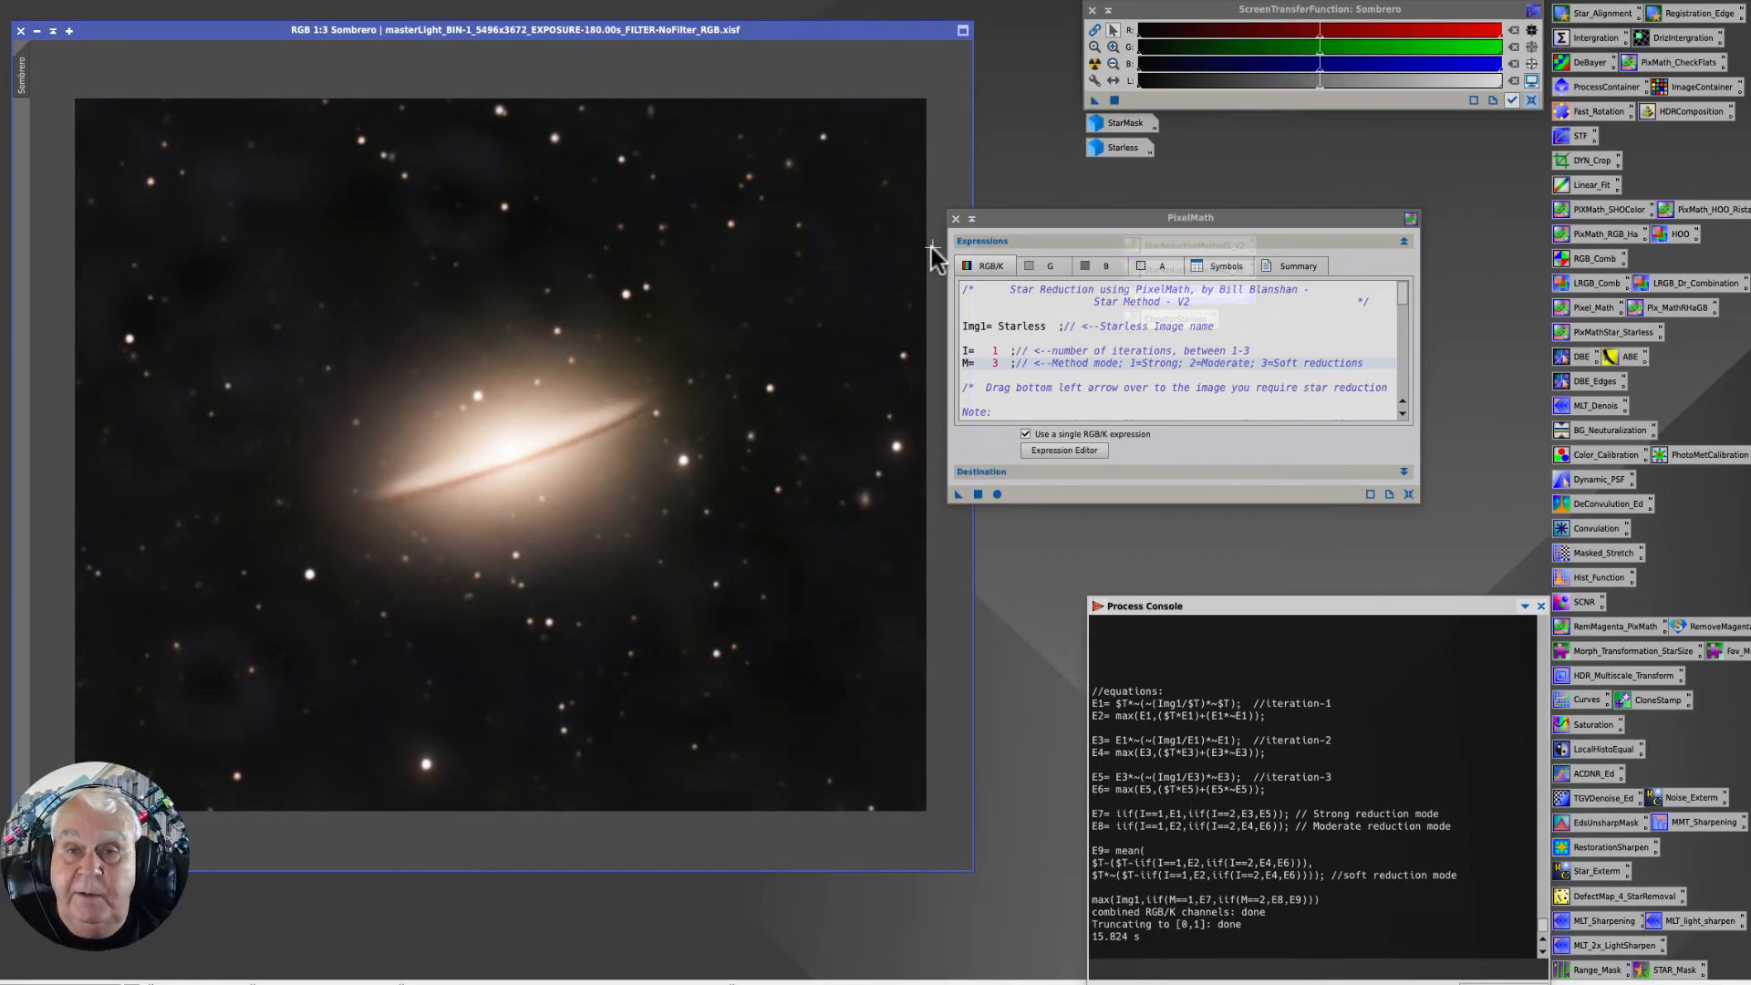
Apply the same soft star reduction to the Sombrero image a second time and close the process.
{"action": "left_click_drag", "start_coordinate": [994, 215], "coordinate": [1086, 216]}
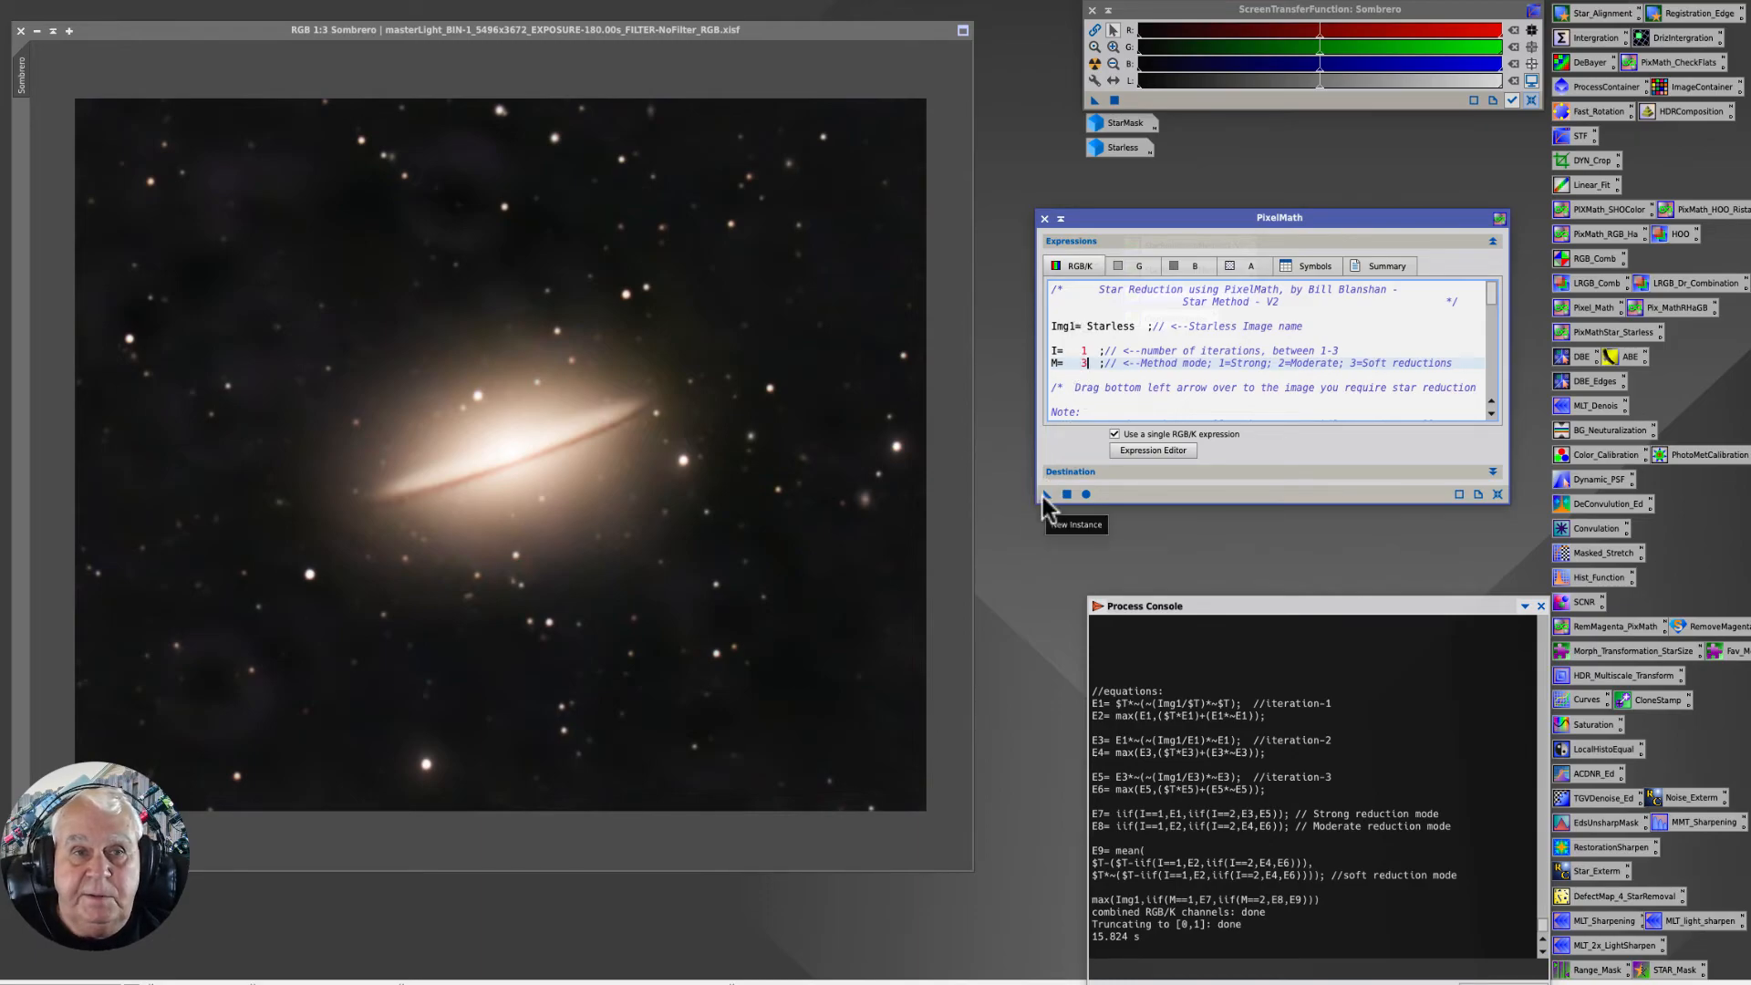
{"action": "left_click_drag", "start_coordinate": [1046, 494], "coordinate": [511, 513]}
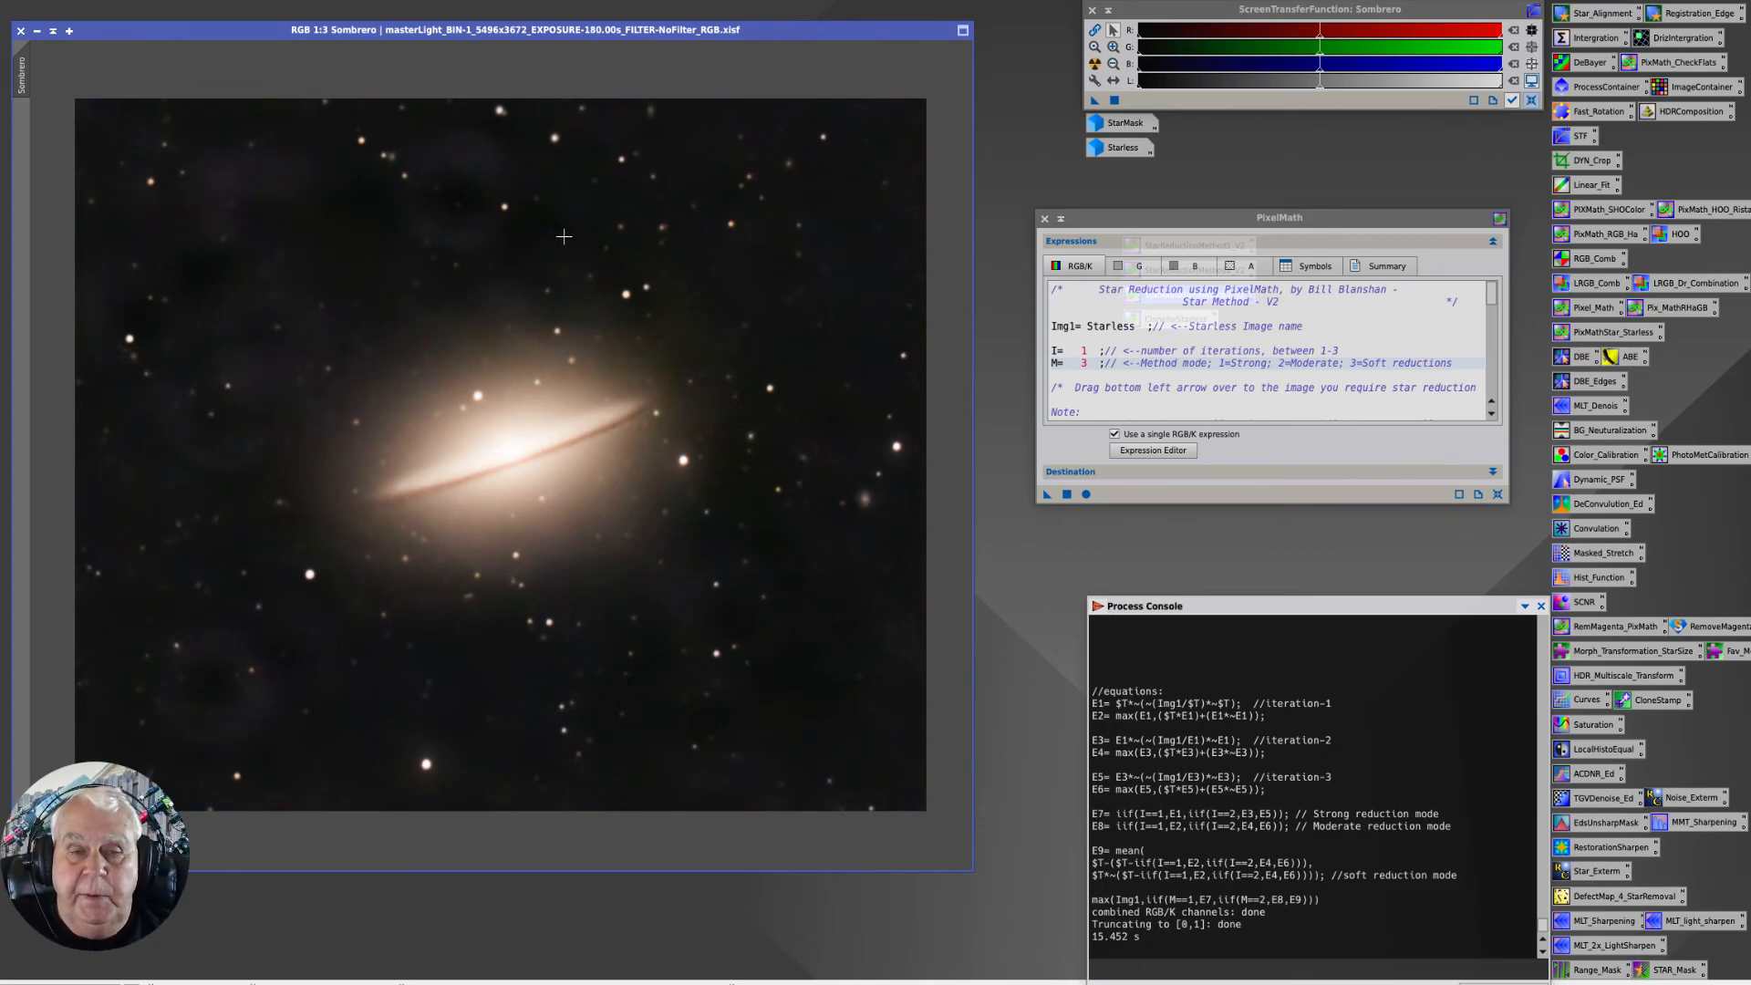
{"action": "left_click", "coordinate": [1044, 219]}
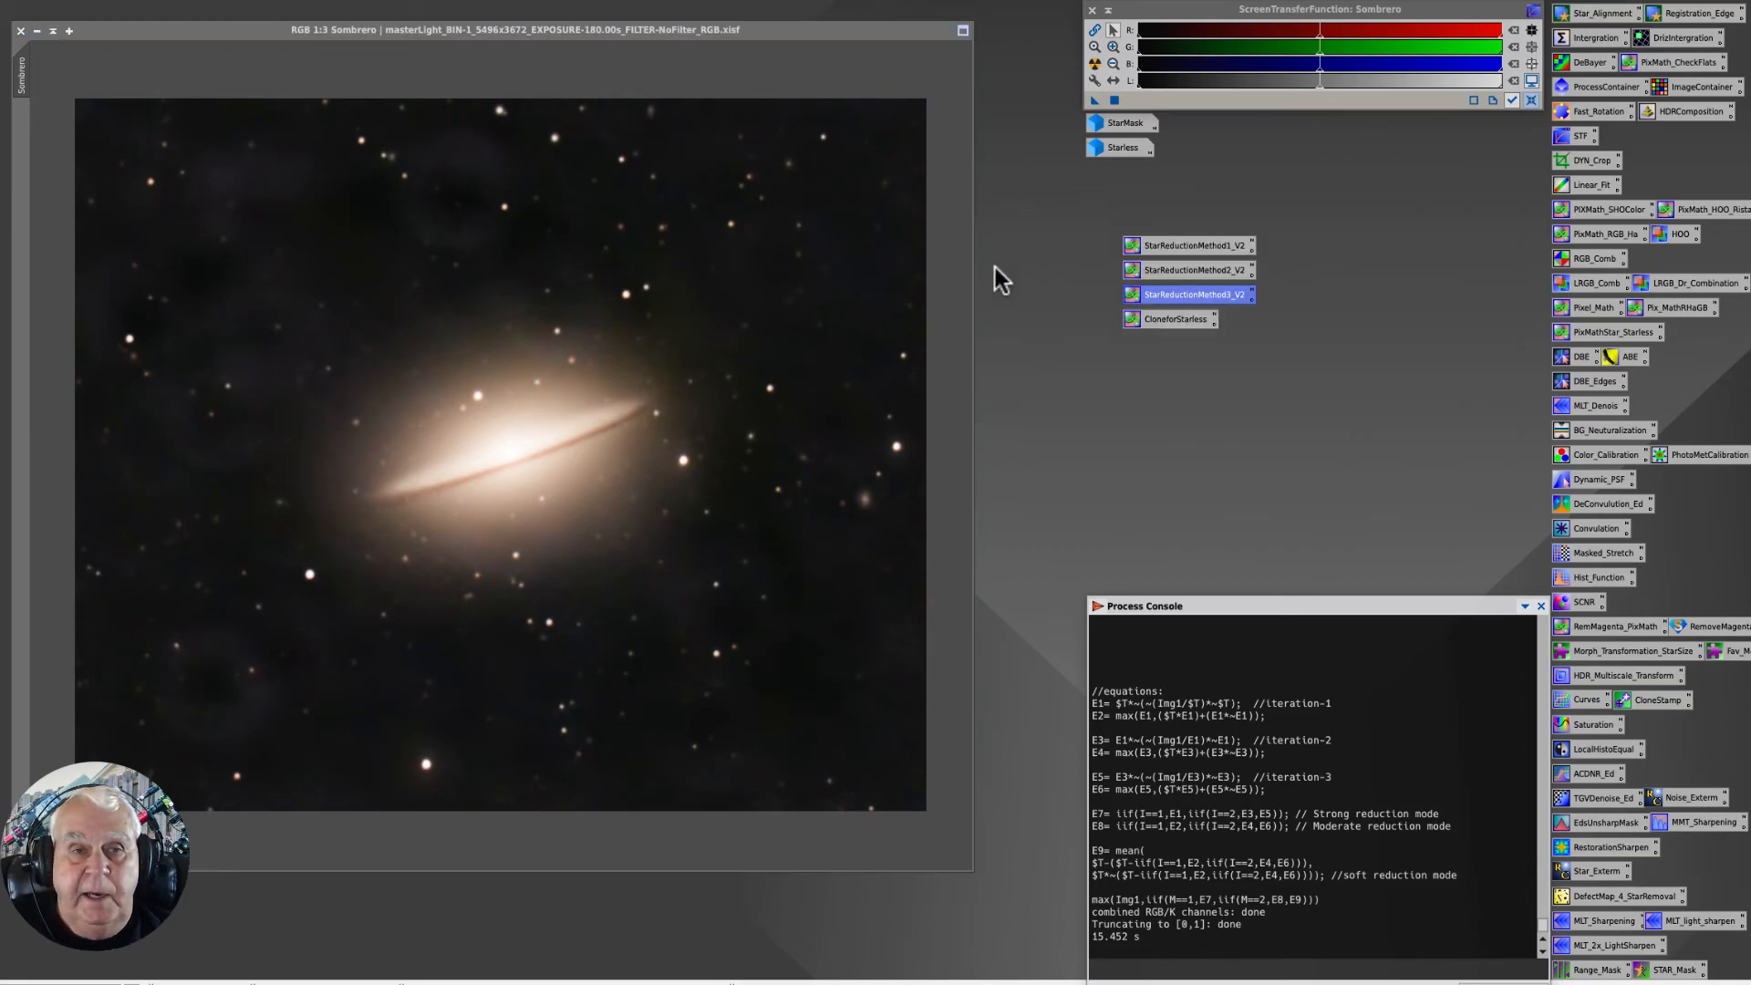